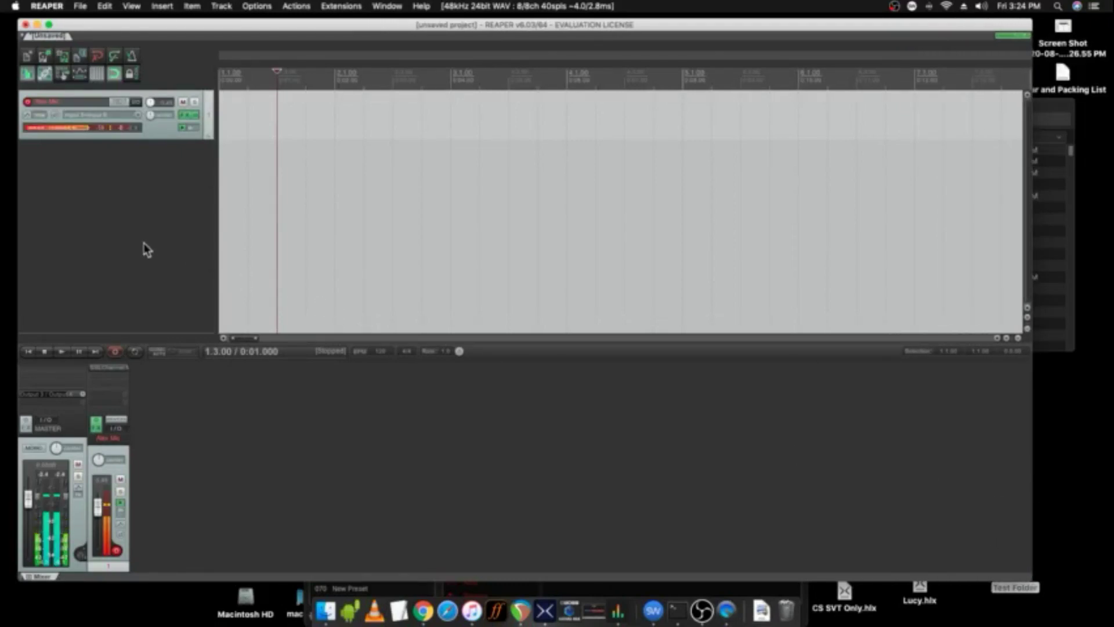
Step: Add two tracks, swap track 2's mixer effect for FabFilter Pro-Q 3, and delete another effect
{"action": "double_click", "coordinate": [102, 192]}
{"action": "double_click", "coordinate": [109, 246]}
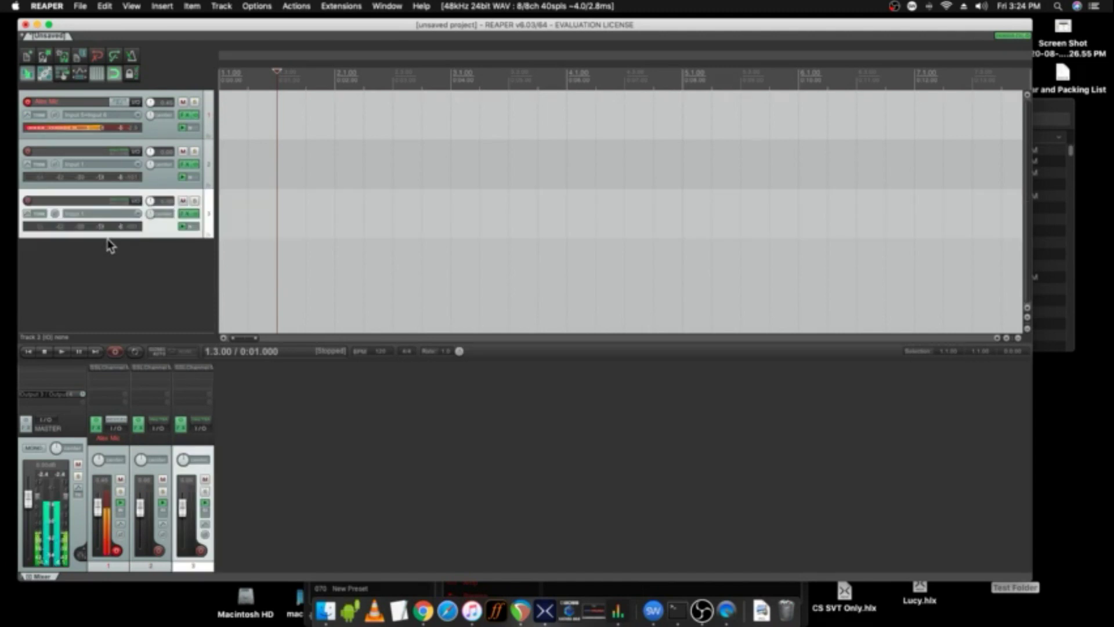
{"action": "right_click", "coordinate": [153, 371]}
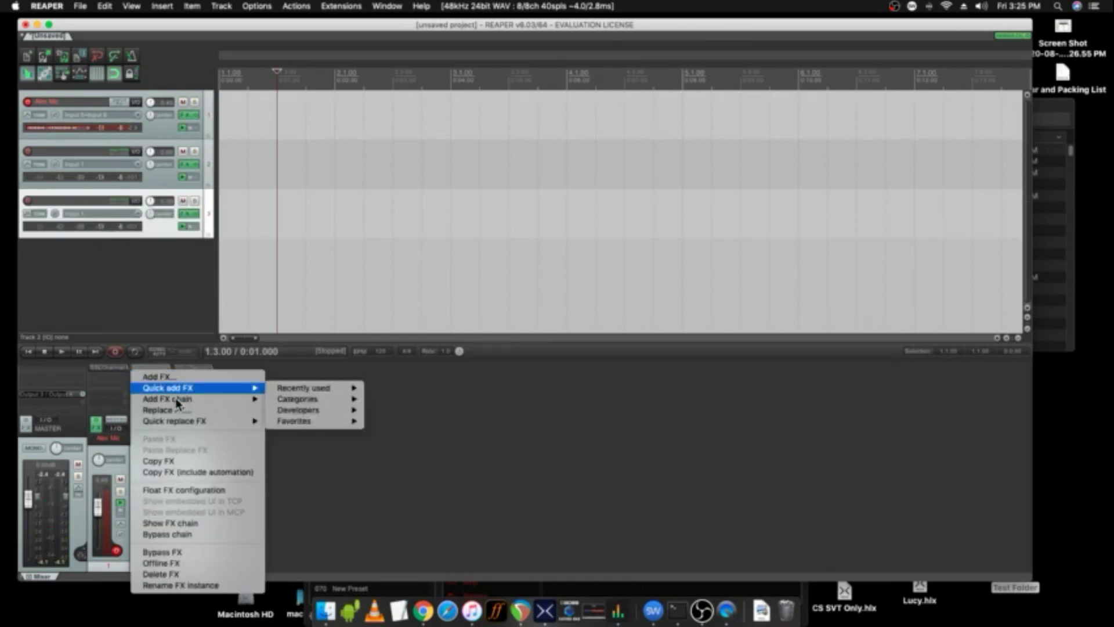
{"action": "mouse_move", "coordinate": [187, 424]}
{"action": "mouse_move", "coordinate": [302, 421]}
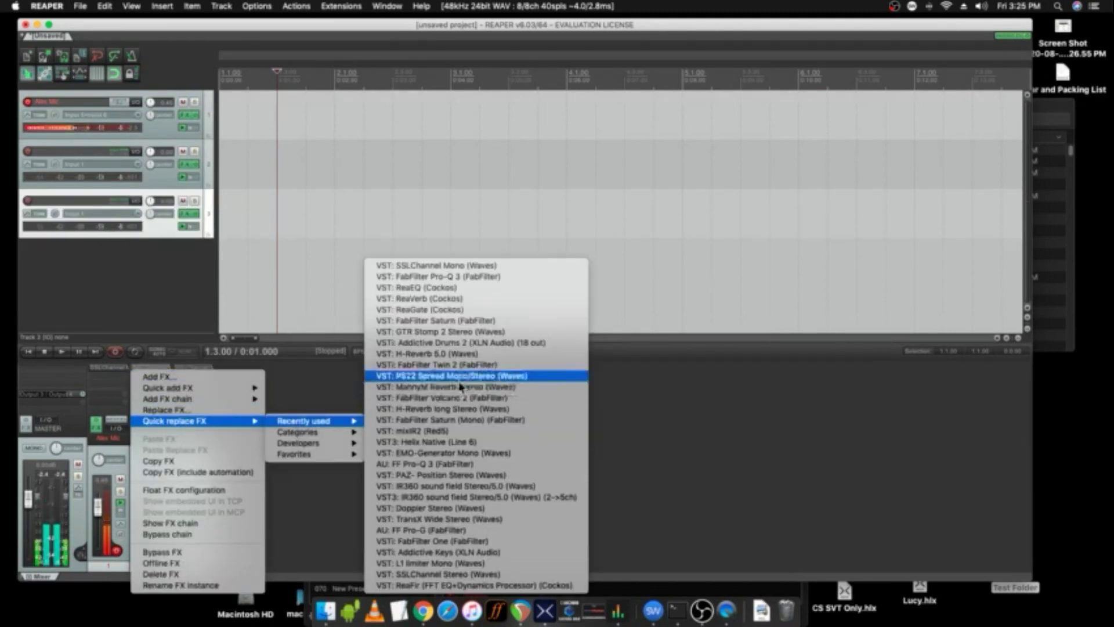
{"action": "left_click", "coordinate": [439, 277]}
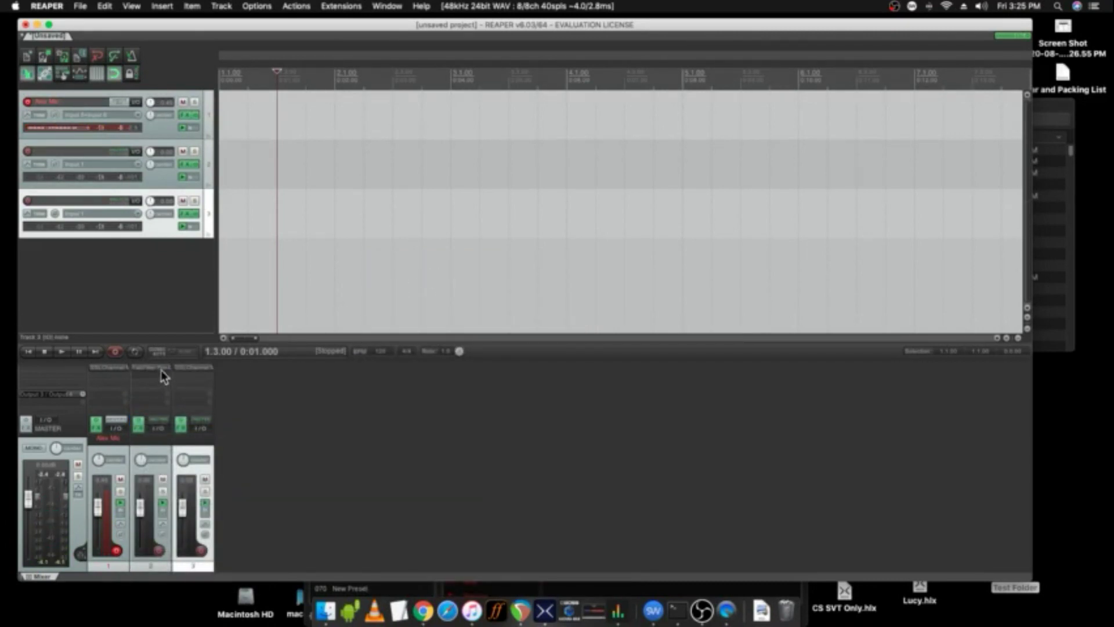
{"action": "right_click", "coordinate": [191, 372]}
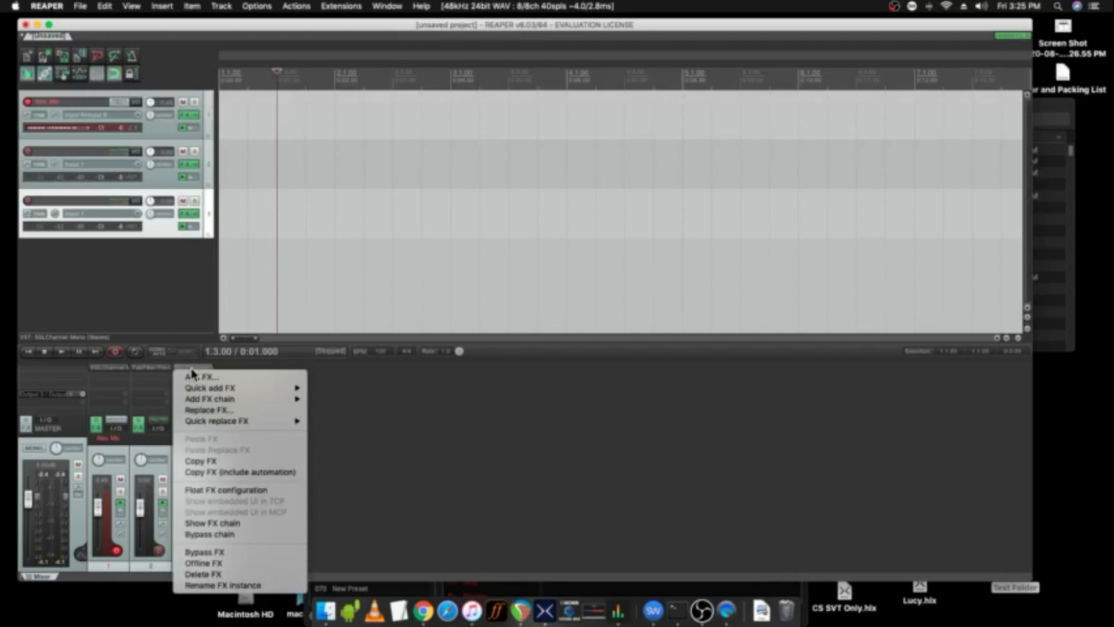
{"action": "left_click", "coordinate": [228, 575]}
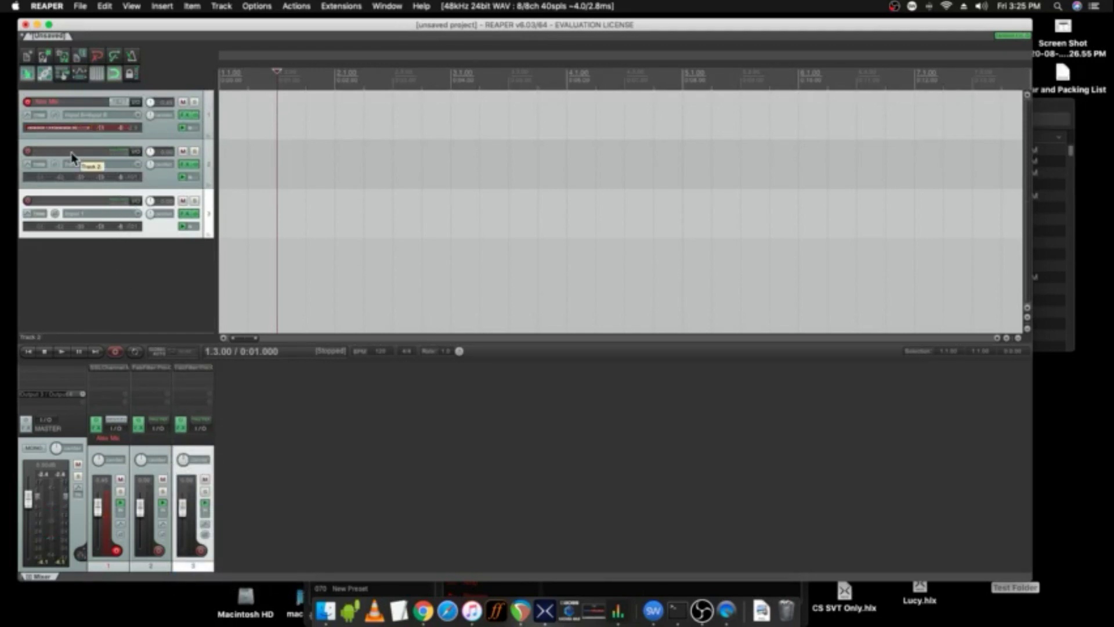
Step: Drag 'Pantera - Walk (Isolated Guitar).mp3' from Finder Recents onto REAPER track 2
{"action": "left_click", "coordinate": [1071, 296]}
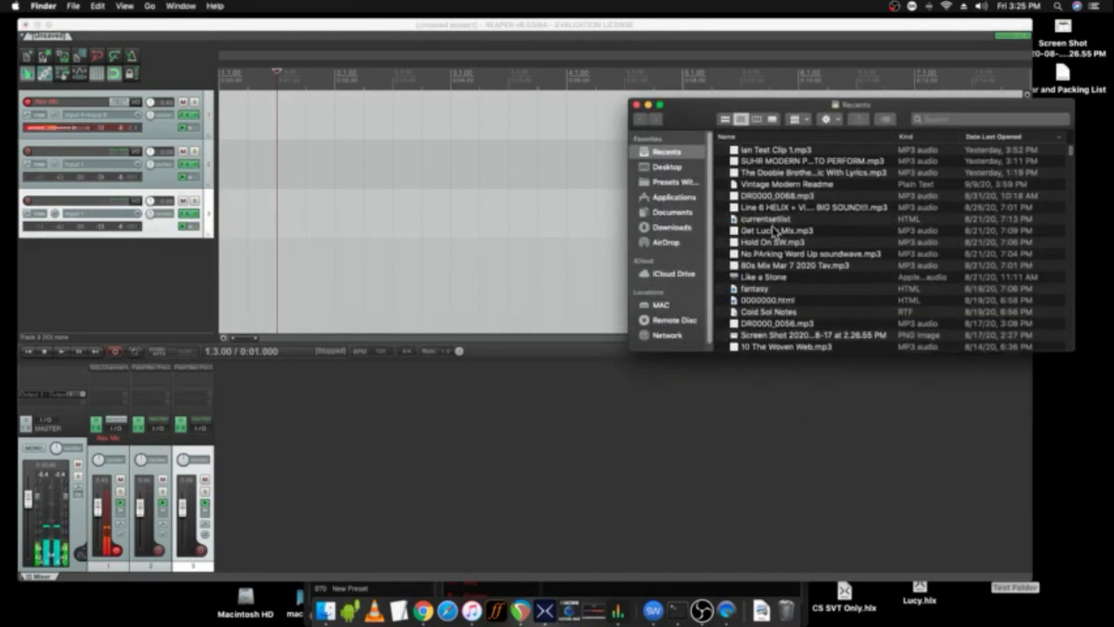
{"action": "scroll", "coordinate": [777, 262], "scroll_direction": "down", "scroll_amount": 1}
{"action": "scroll", "coordinate": [777, 262], "scroll_direction": "up", "scroll_amount": 1}
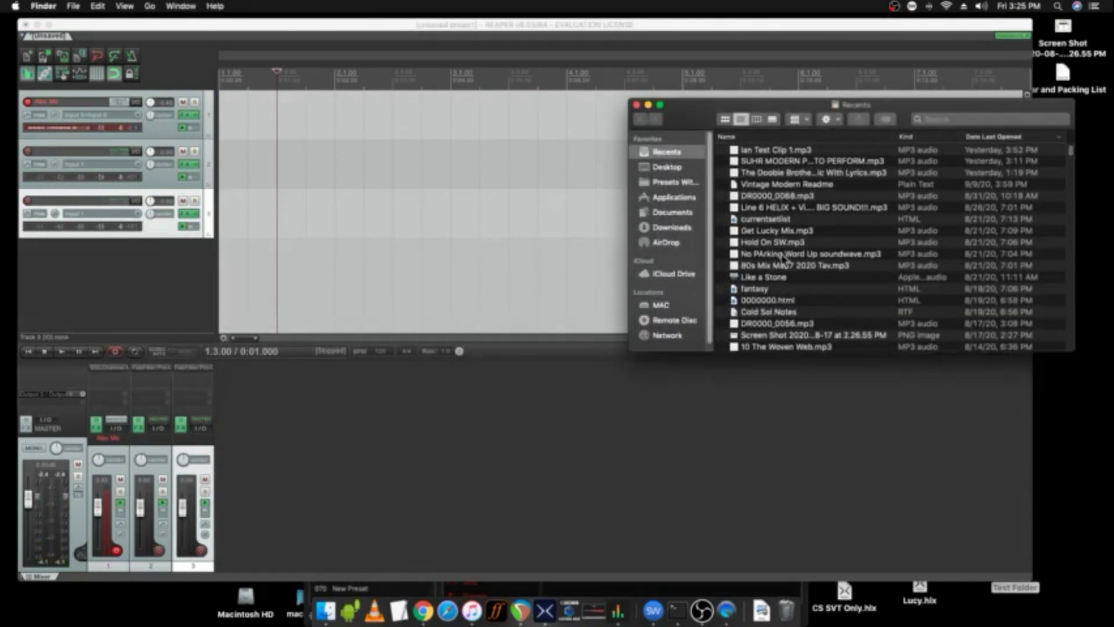
{"action": "scroll", "coordinate": [764, 260], "scroll_direction": "down", "scroll_amount": 5}
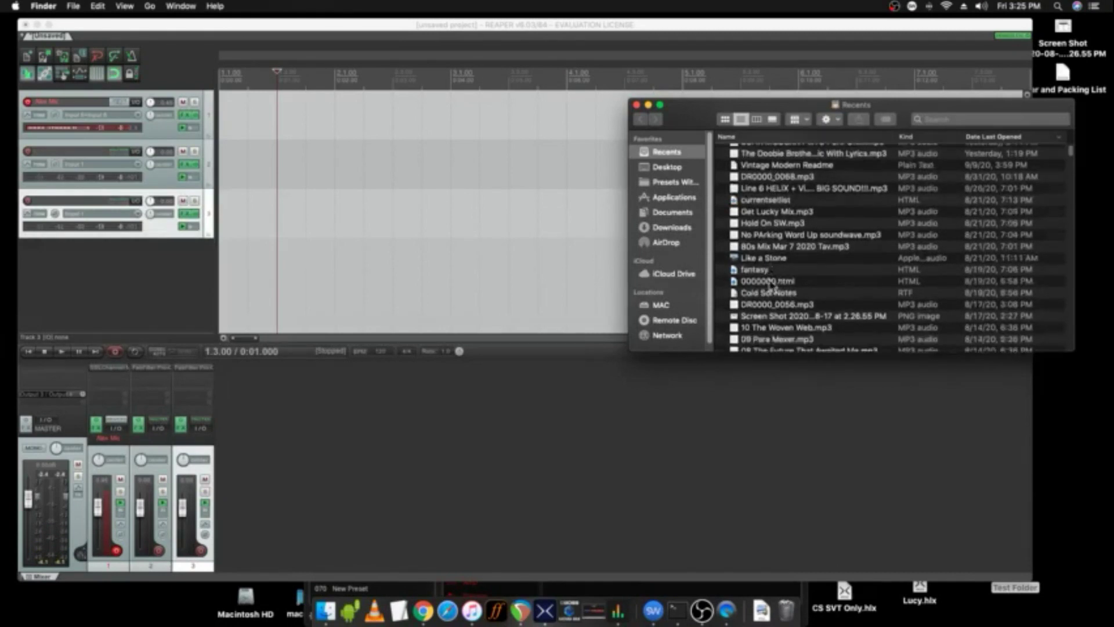
{"action": "scroll", "coordinate": [772, 296], "scroll_direction": "down", "scroll_amount": 15}
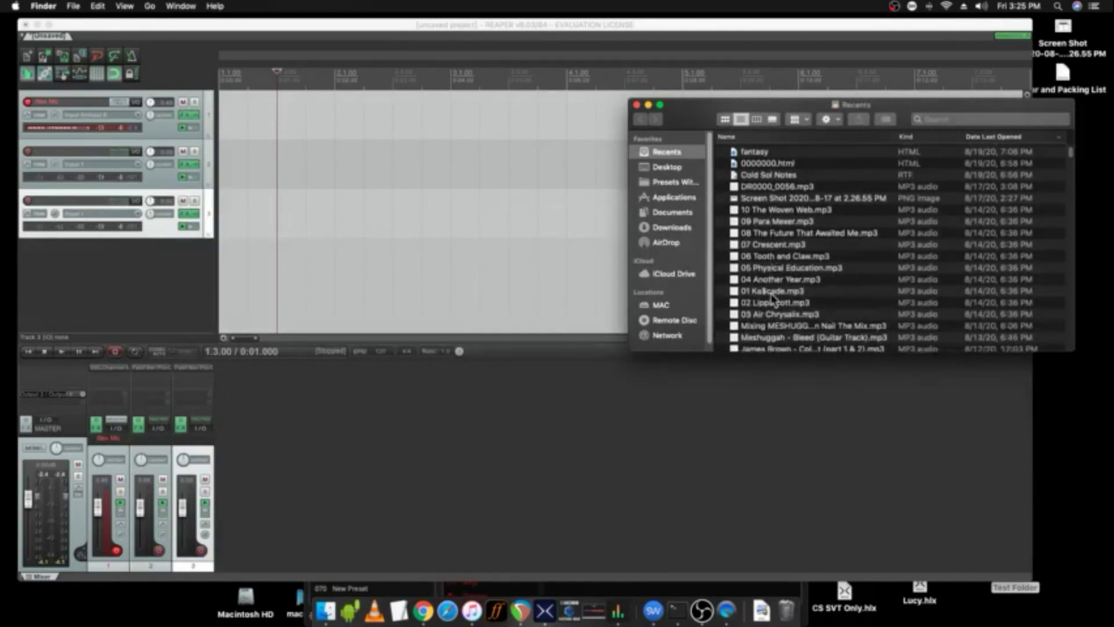
{"action": "scroll", "coordinate": [770, 288], "scroll_direction": "up", "scroll_amount": 10}
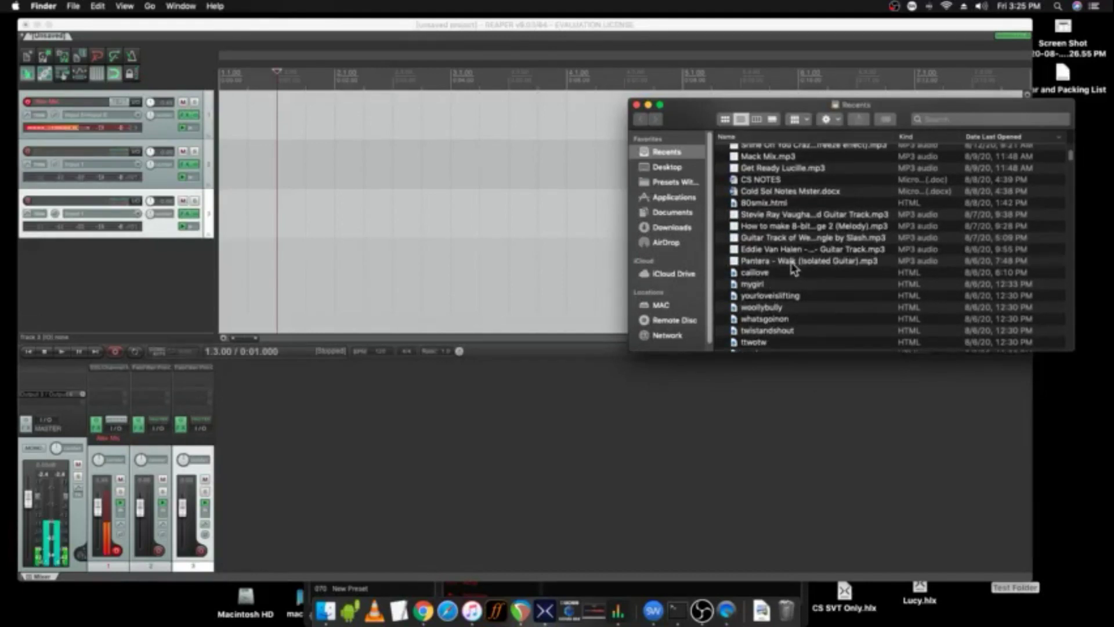
{"action": "left_click_drag", "start_coordinate": [786, 261], "coordinate": [212, 174]}
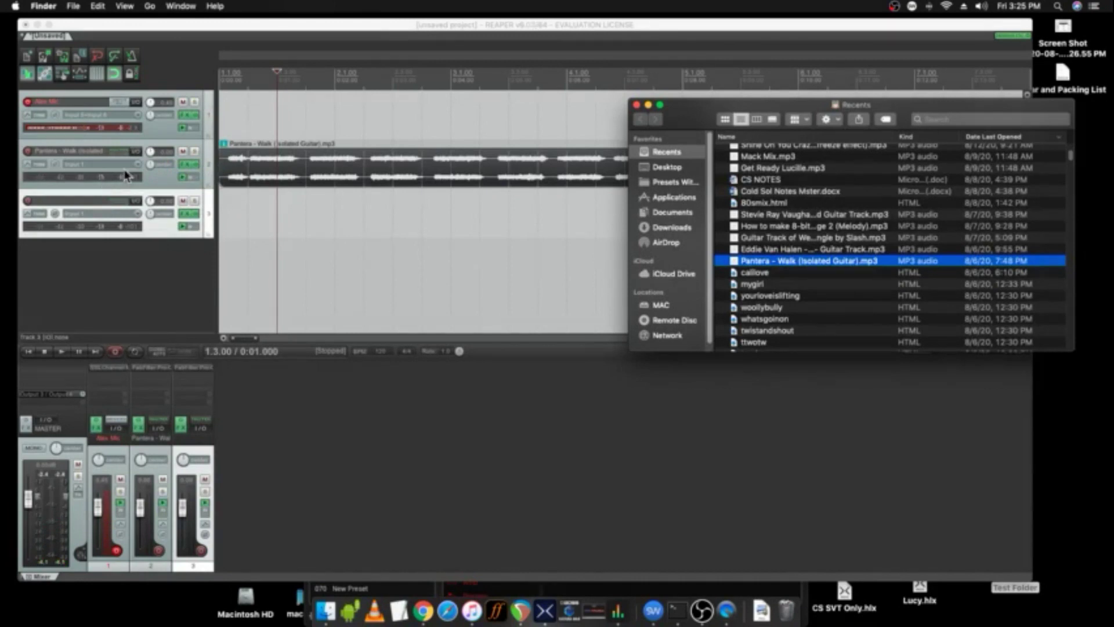
Step: Set the Pantera clip's take channel mode to Mono (left), auditioning it with playback
{"action": "left_click", "coordinate": [316, 170]}
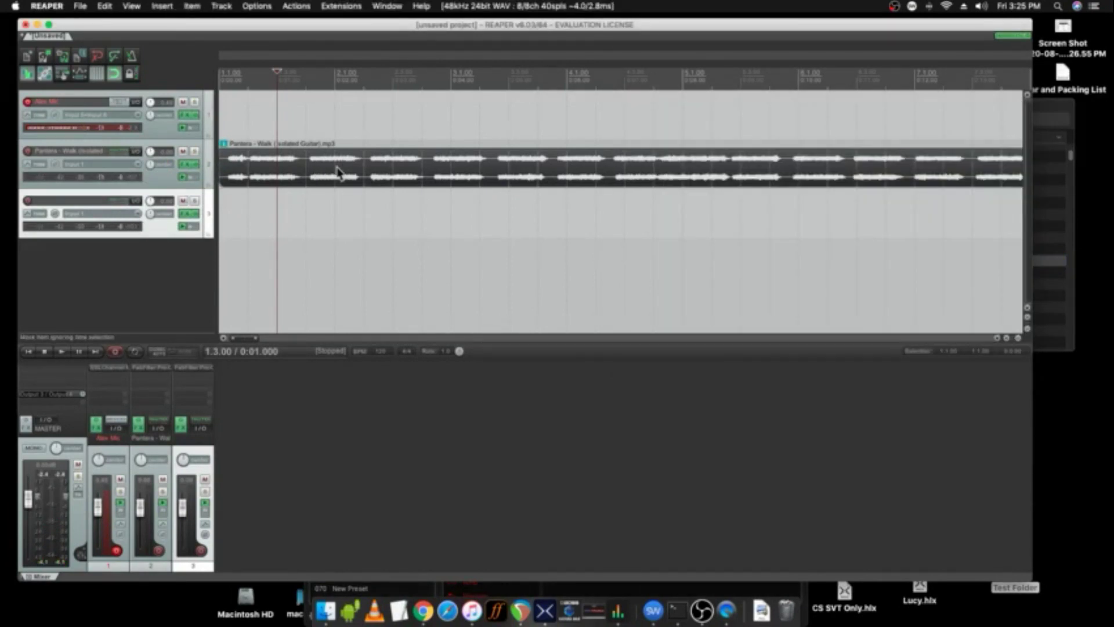
{"action": "right_click", "coordinate": [338, 172]}
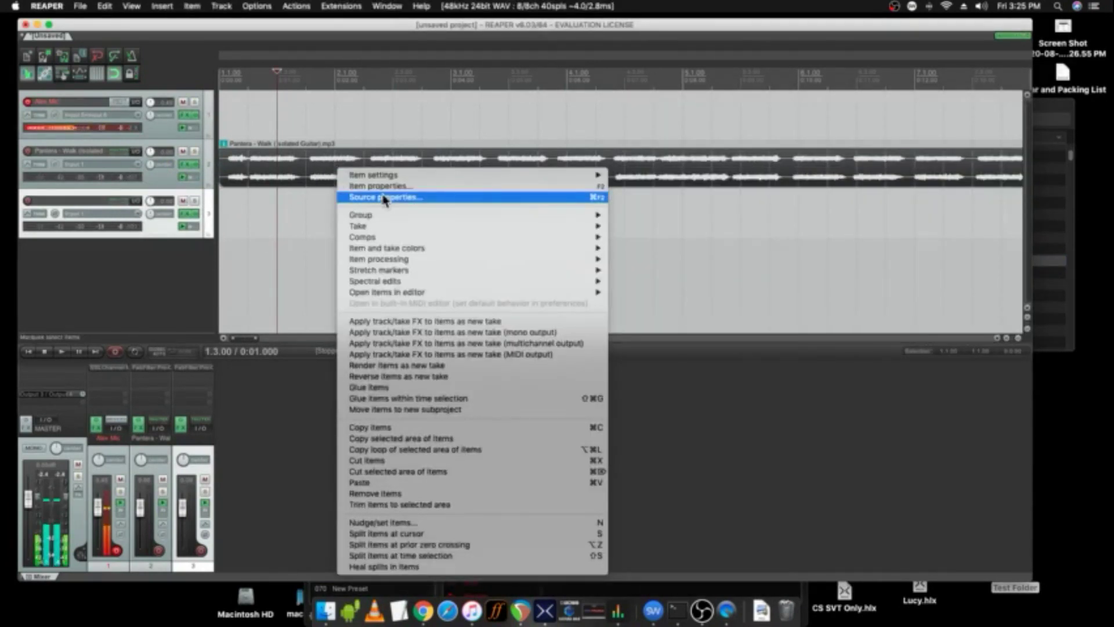
{"action": "left_click", "coordinate": [309, 175]}
{"action": "key", "text": "space"}
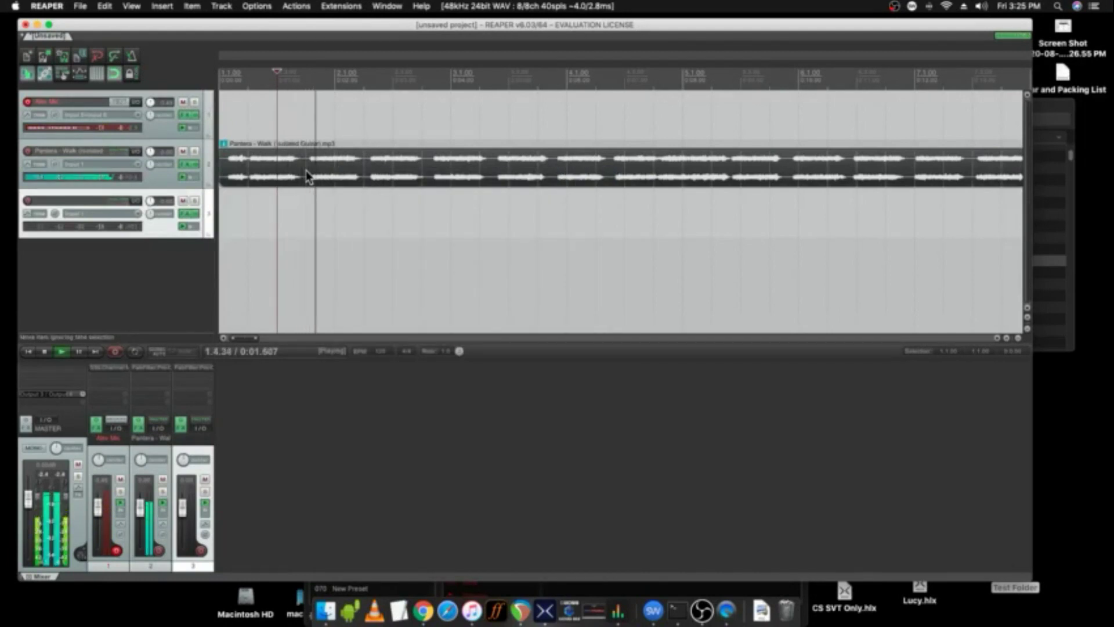
{"action": "key", "text": "space"}
{"action": "right_click", "coordinate": [327, 173]}
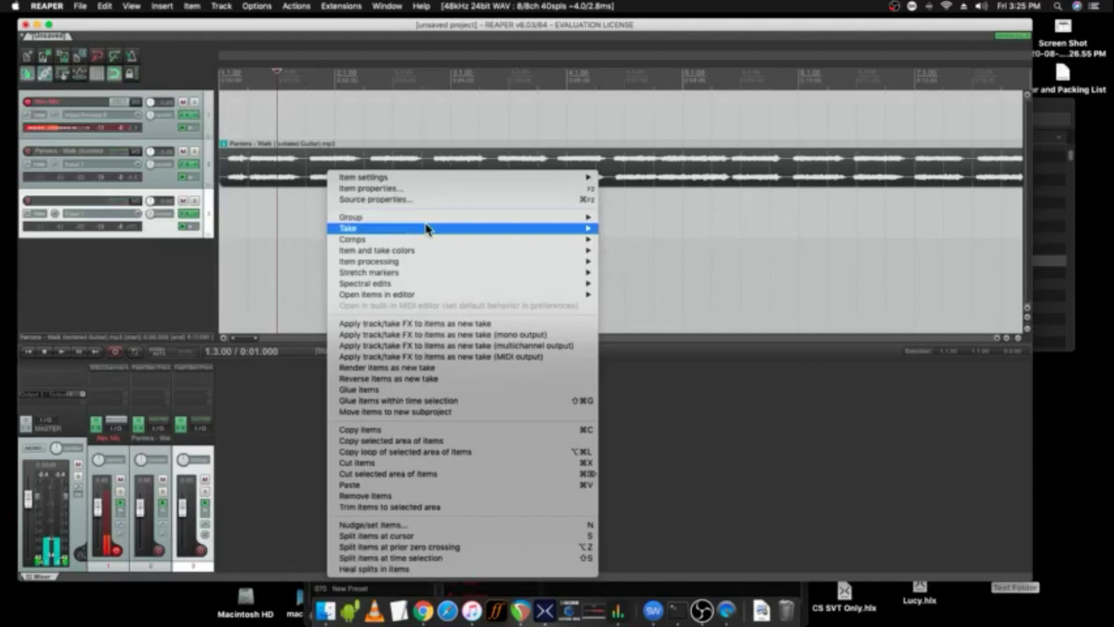
{"action": "mouse_move", "coordinate": [427, 230]}
{"action": "mouse_move", "coordinate": [436, 180]}
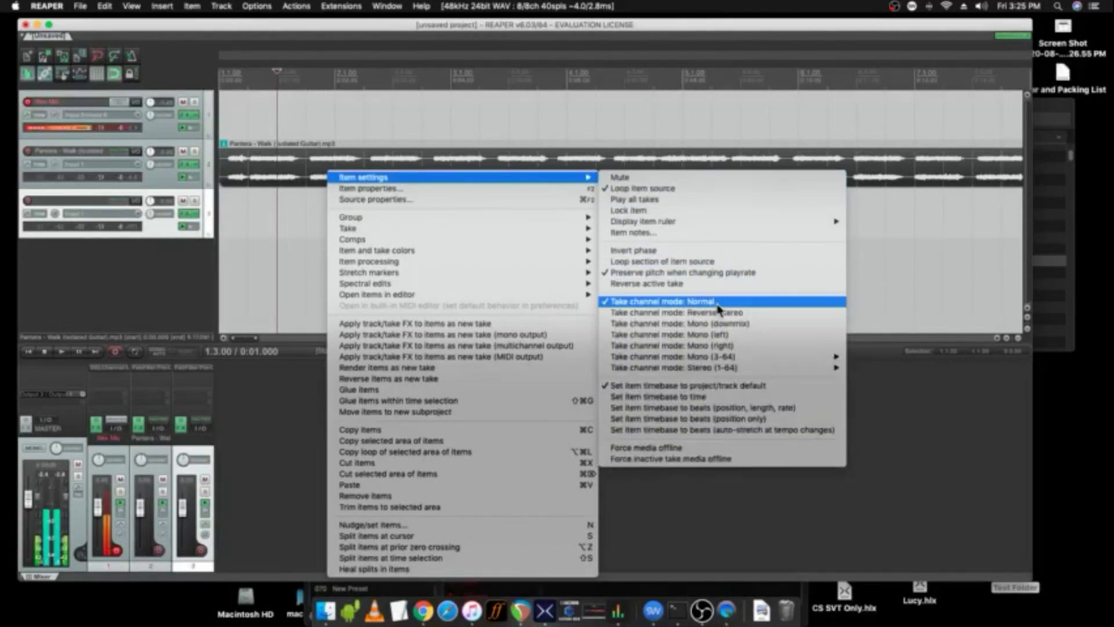
{"action": "left_click", "coordinate": [729, 336]}
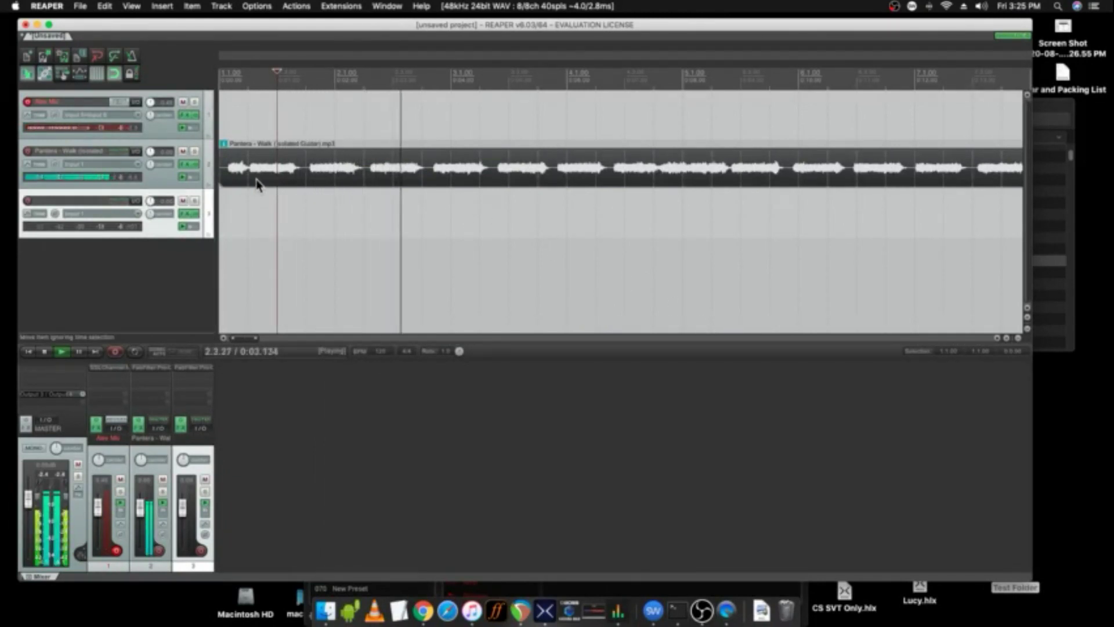
{"action": "key", "text": "space"}
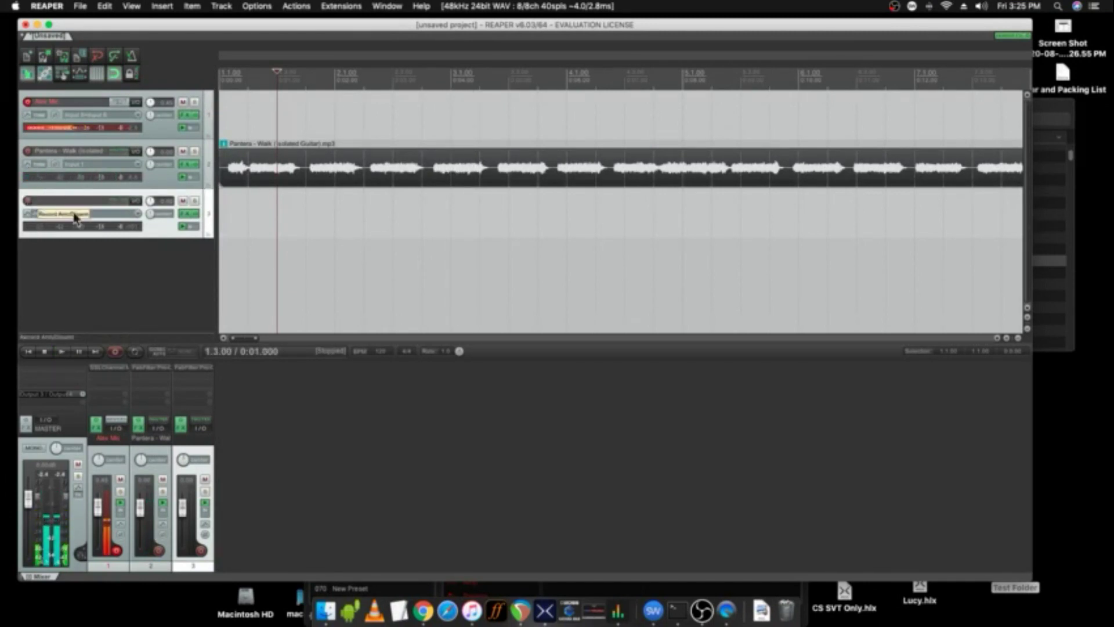
Step: Set track 3's recording input to Mono Input 3
{"action": "left_click", "coordinate": [138, 214]}
{"action": "mouse_move", "coordinate": [153, 223]}
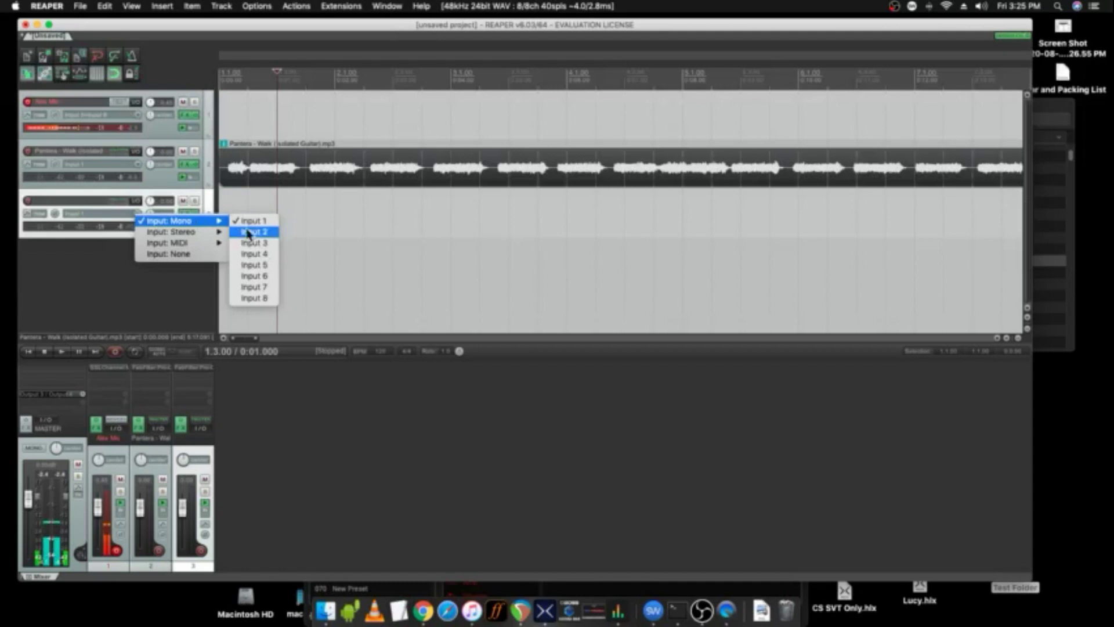
{"action": "left_click", "coordinate": [259, 245]}
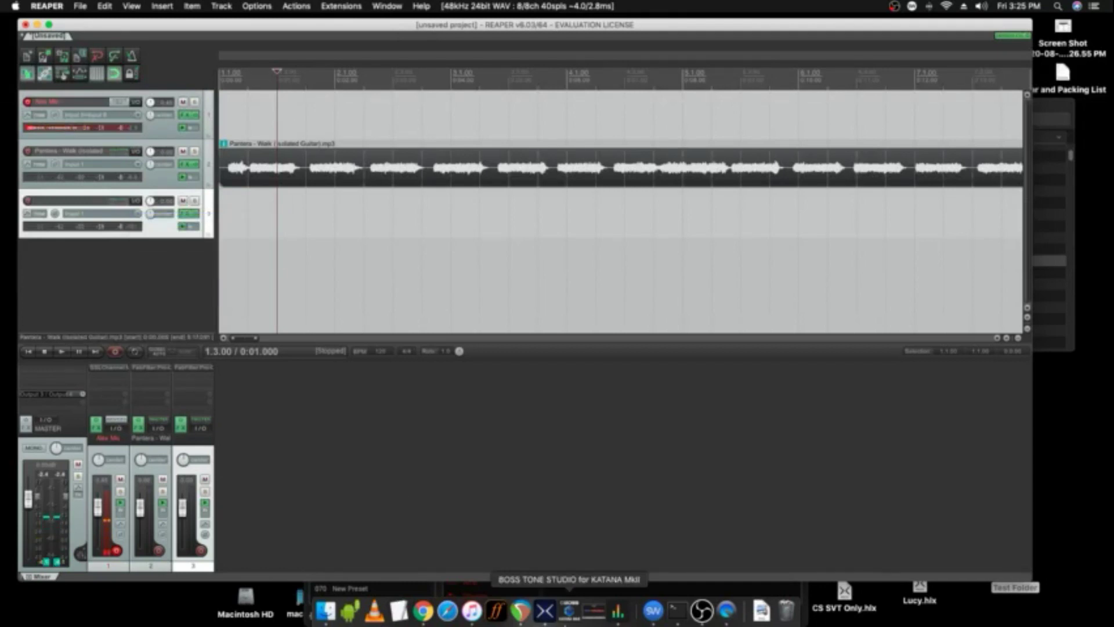
Step: Move the HX Edit window up and left, then arm REAPER track 3 for recording
{"action": "left_click", "coordinate": [546, 611]}
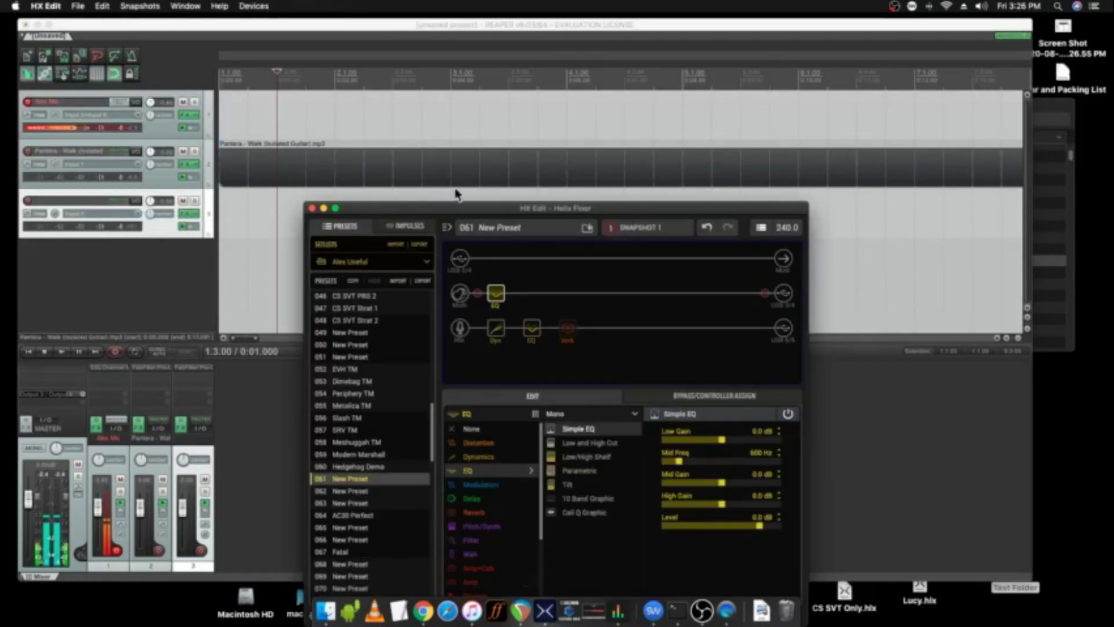
{"action": "left_click_drag", "start_coordinate": [451, 203], "coordinate": [331, 101]}
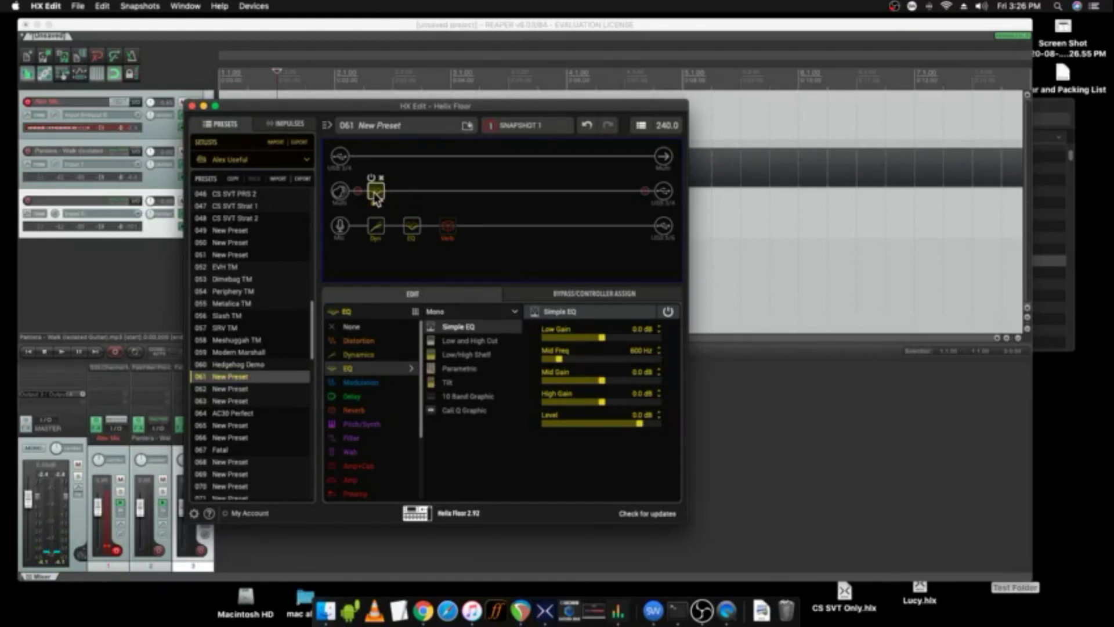
{"action": "left_click", "coordinate": [40, 239]}
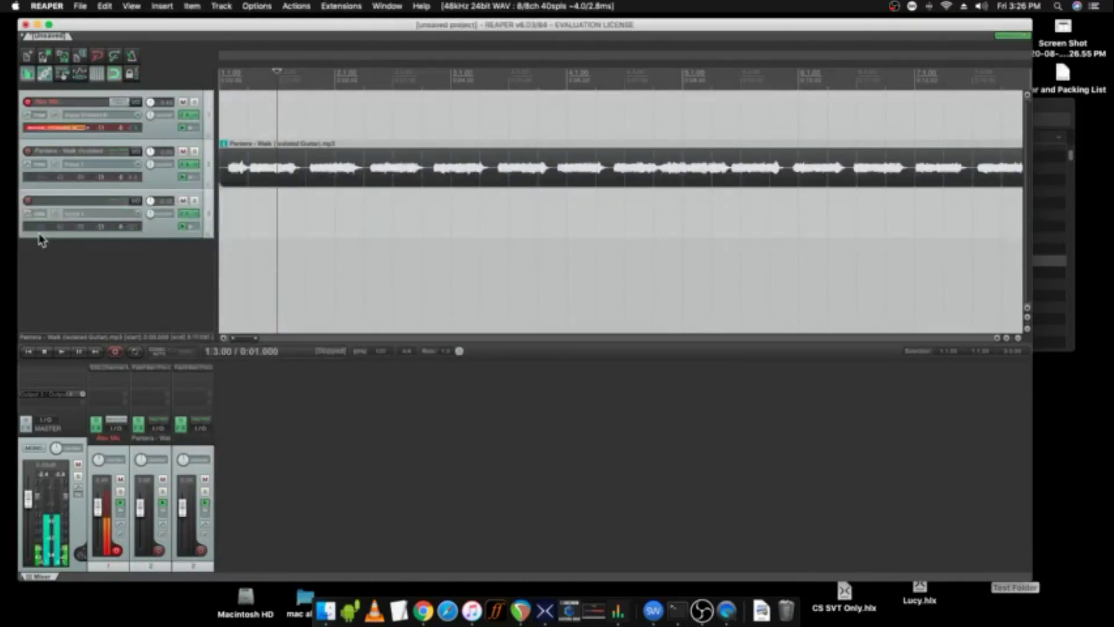
{"action": "left_click", "coordinate": [28, 201]}
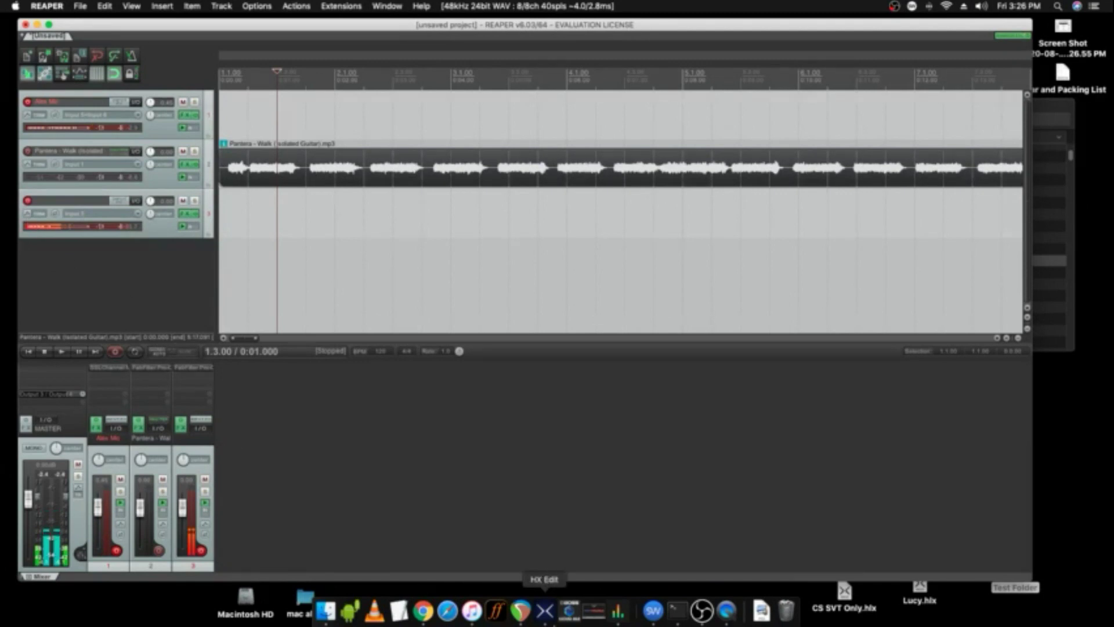
Step: In preset 061, check the path's output routing and move the Simple EQ block along path 1B
{"action": "left_click", "coordinate": [545, 611]}
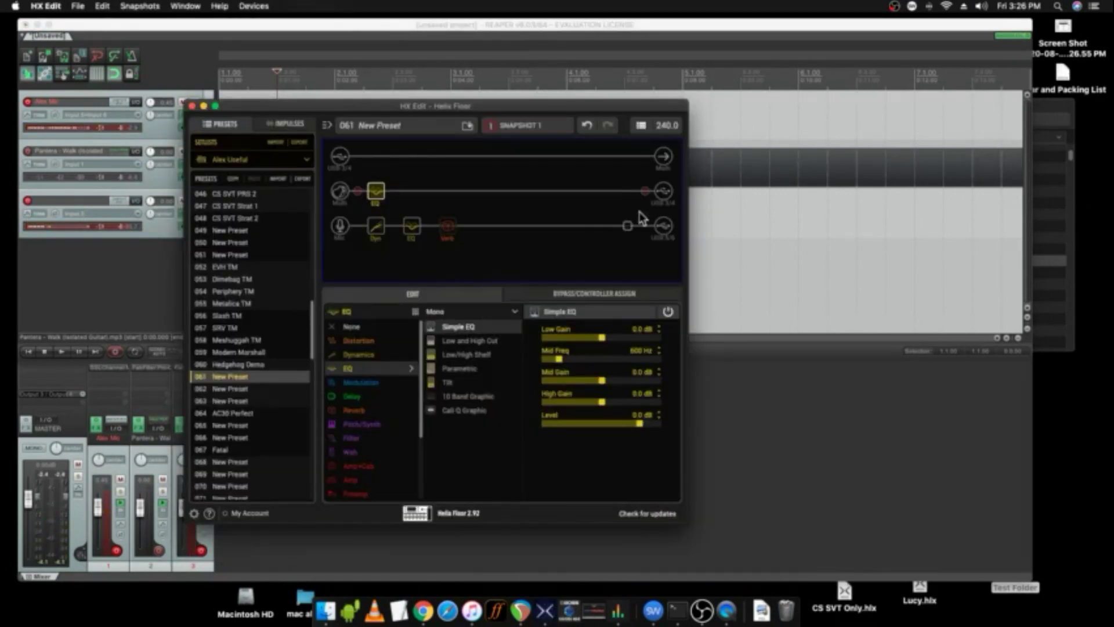
{"action": "left_click", "coordinate": [664, 192]}
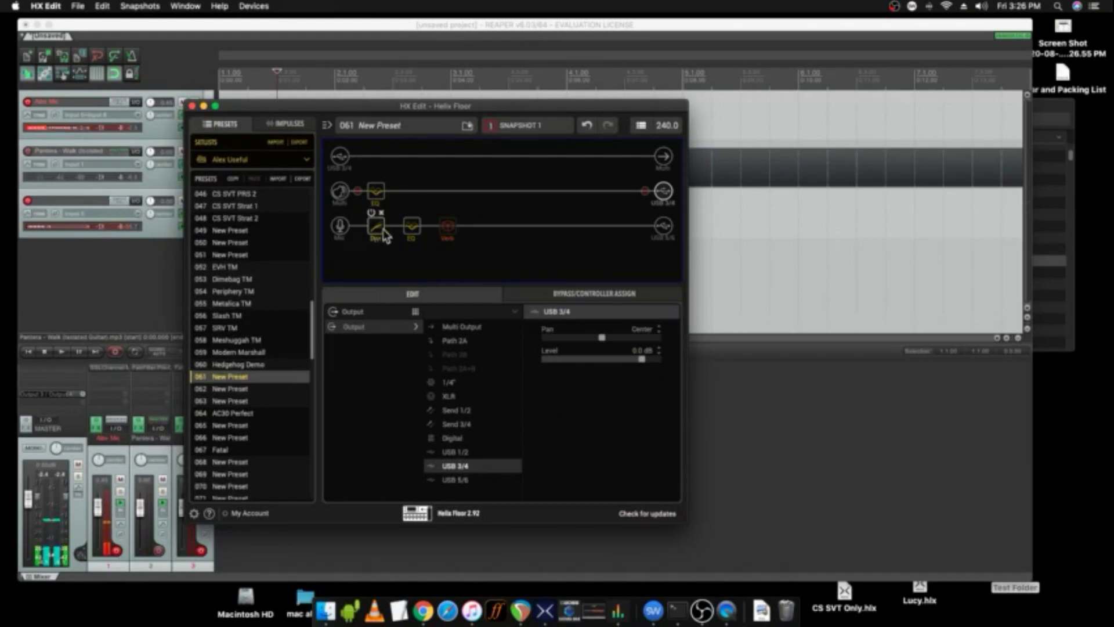
{"action": "left_click", "coordinate": [375, 191]}
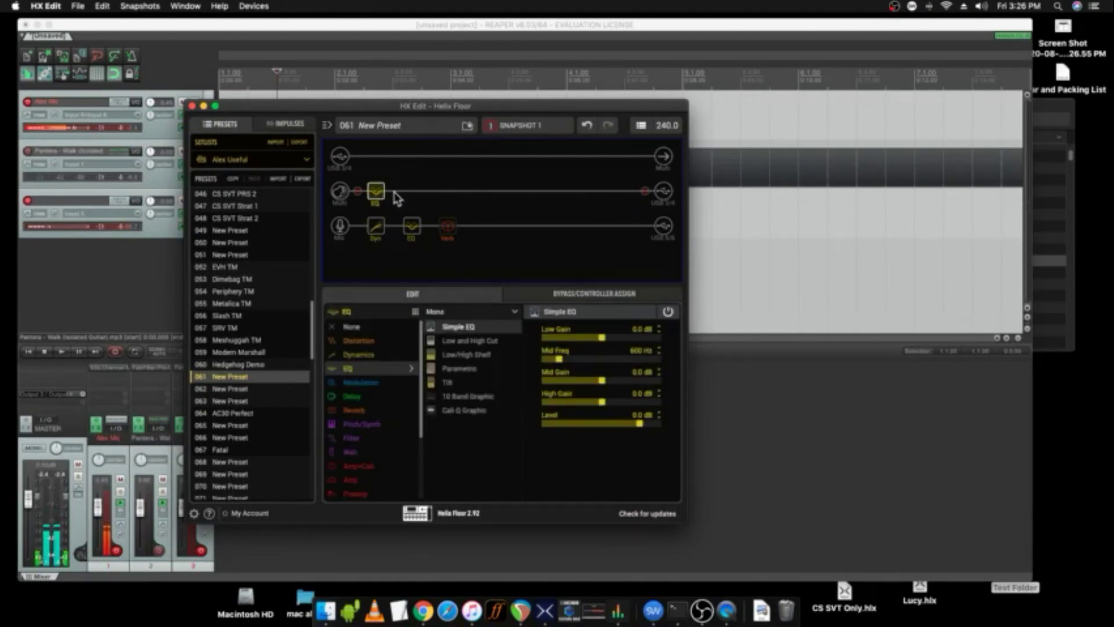
{"action": "left_click_drag", "start_coordinate": [375, 193], "coordinate": [405, 195]}
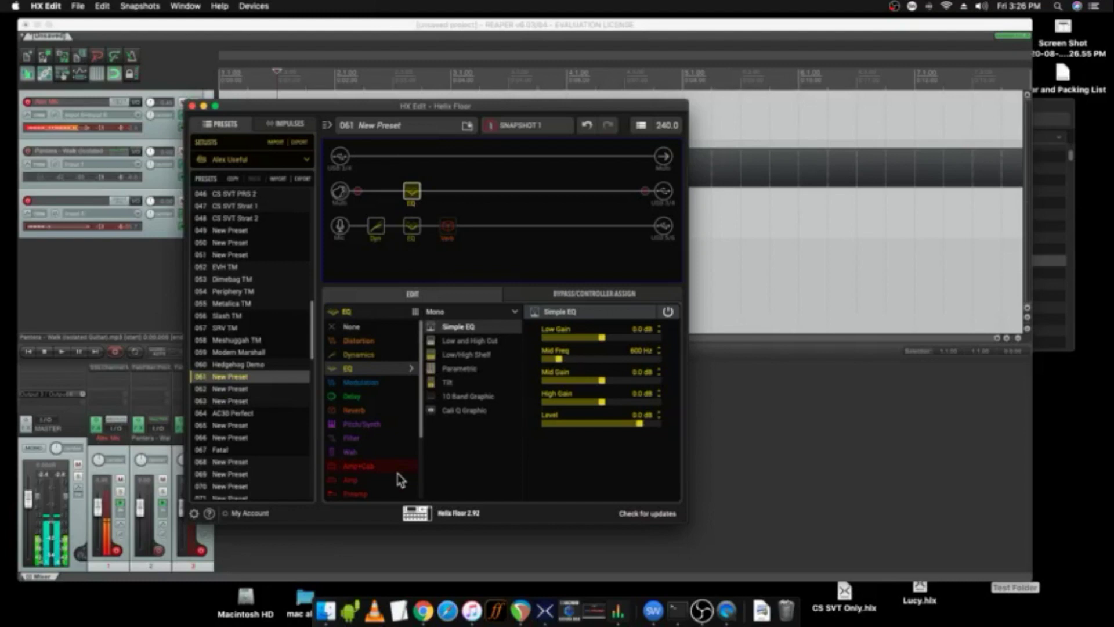
Step: Change the EQ block to the Line 6 Badonk amp model
{"action": "left_click", "coordinate": [387, 482]}
{"action": "scroll", "coordinate": [447, 431], "scroll_direction": "down", "scroll_amount": 5}
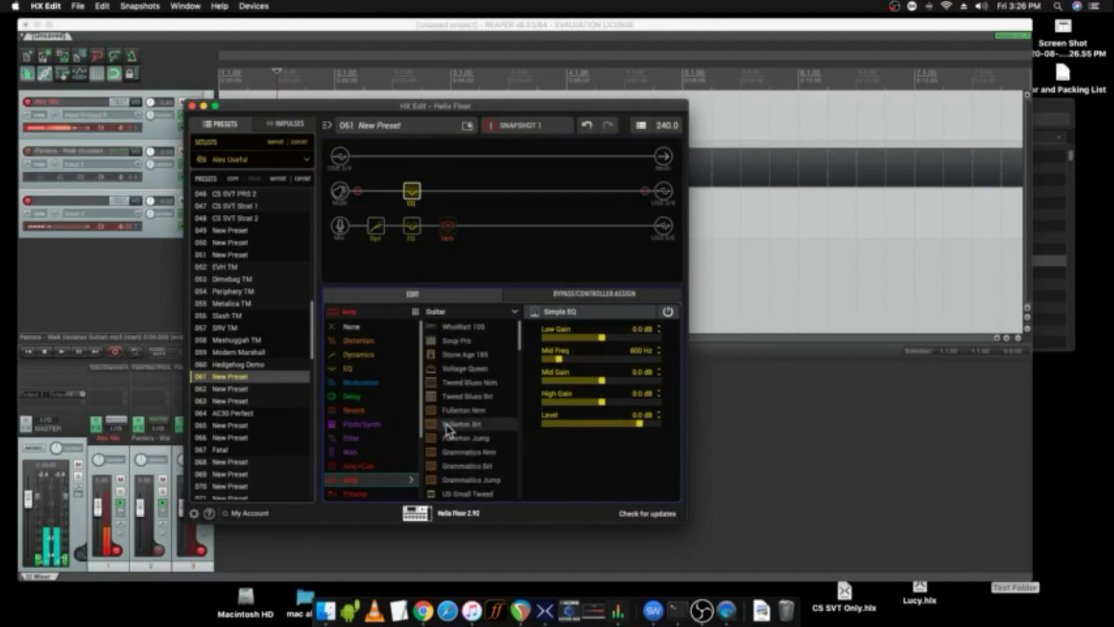
{"action": "scroll", "coordinate": [447, 431], "scroll_direction": "down", "scroll_amount": 4}
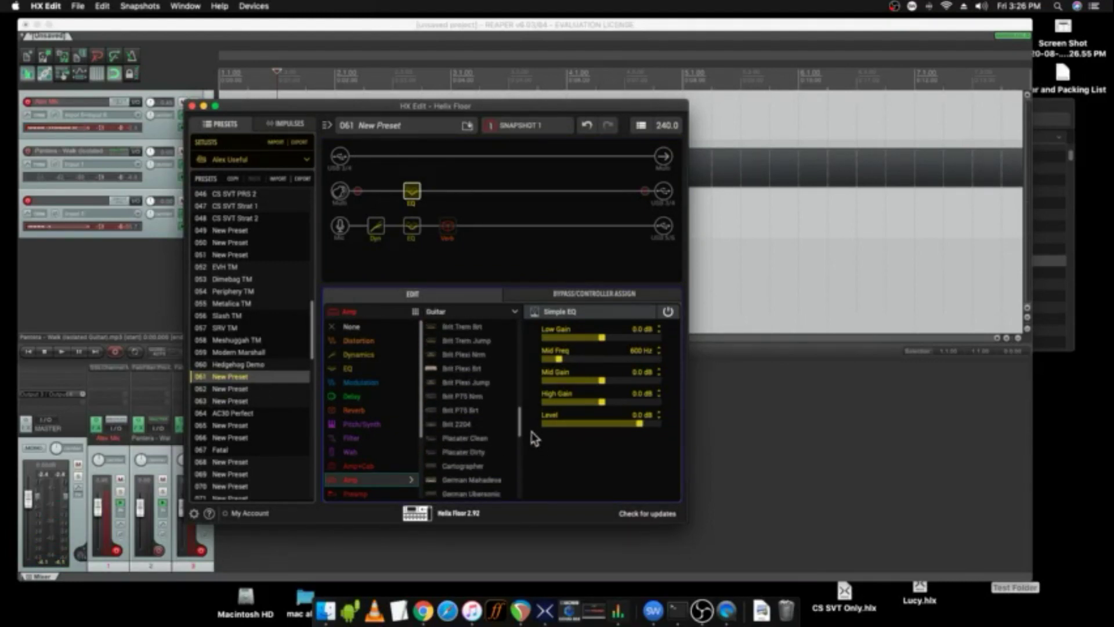
{"action": "left_click_drag", "start_coordinate": [520, 431], "coordinate": [517, 505]}
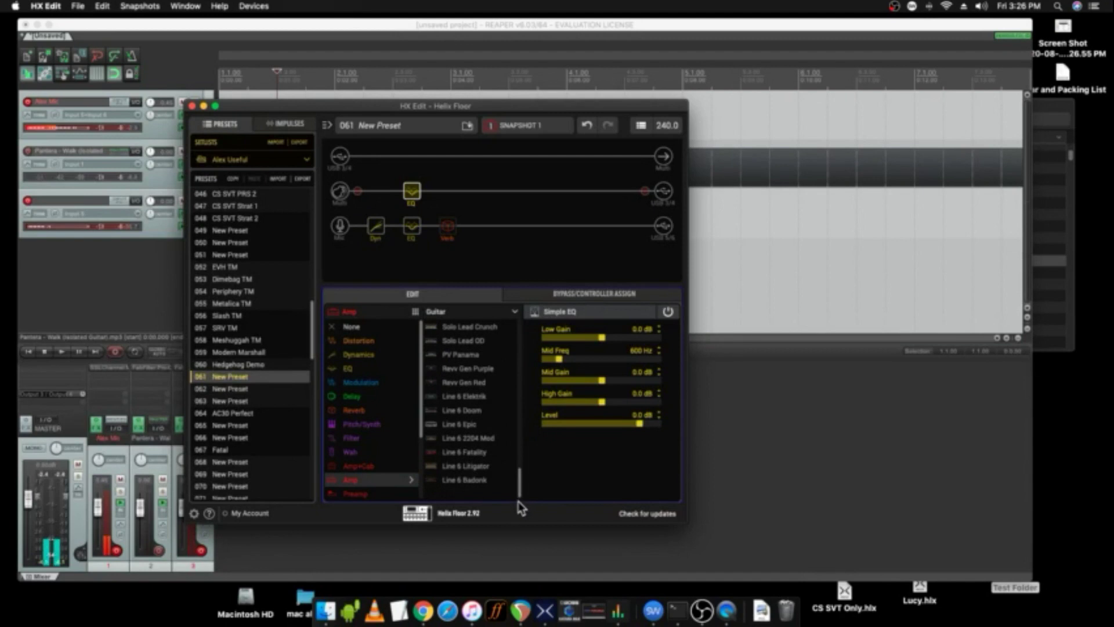
{"action": "left_click", "coordinate": [488, 481]}
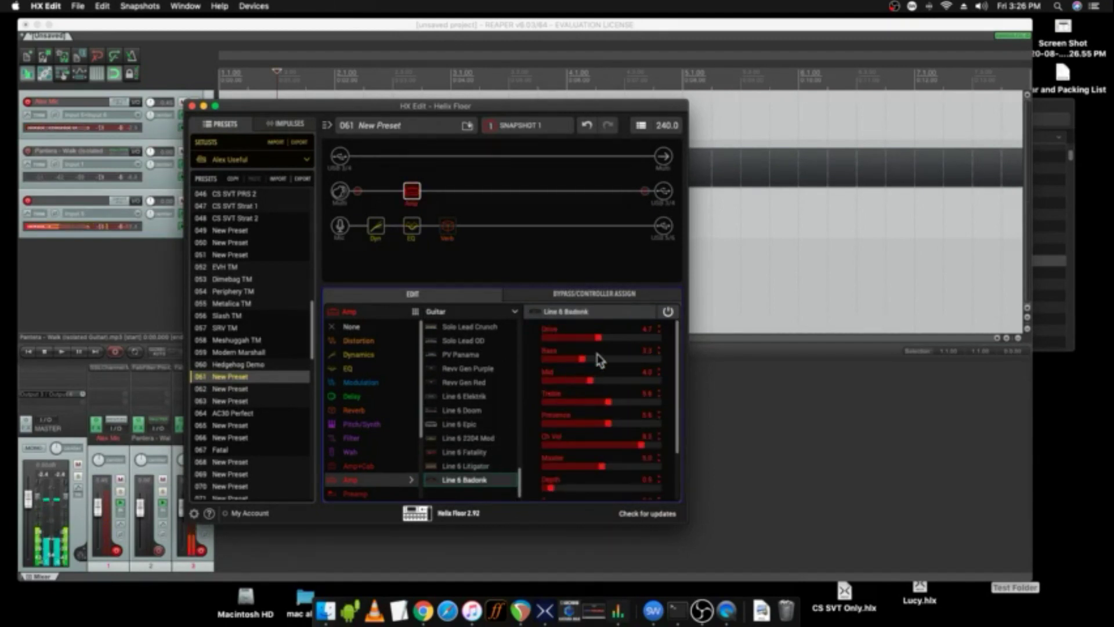
Step: Raise the Badonk's Drive slightly and lower its Ch Vol to 5.2
{"action": "left_click_drag", "start_coordinate": [599, 341], "coordinate": [599, 360]}
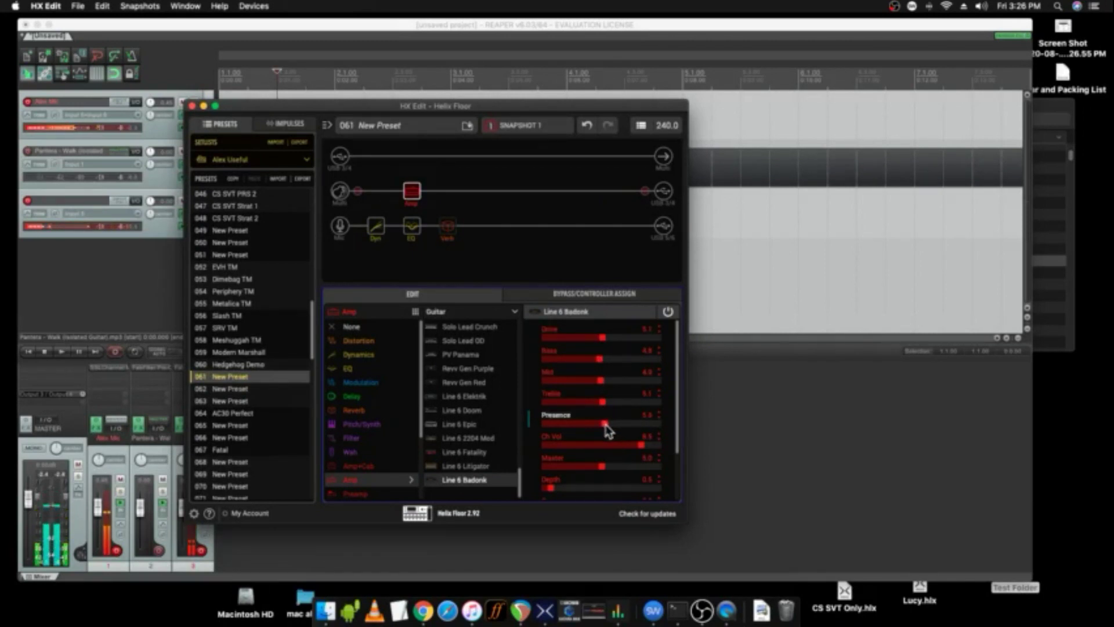
{"action": "left_click", "coordinate": [604, 445]}
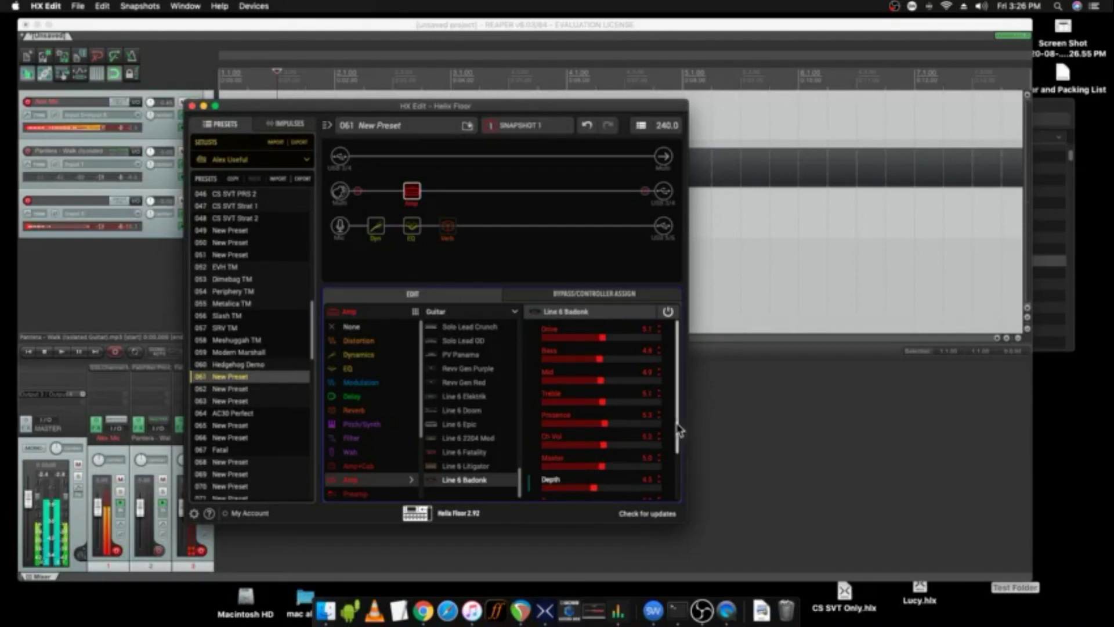
{"action": "scroll", "coordinate": [676, 464], "scroll_direction": "down", "scroll_amount": 3}
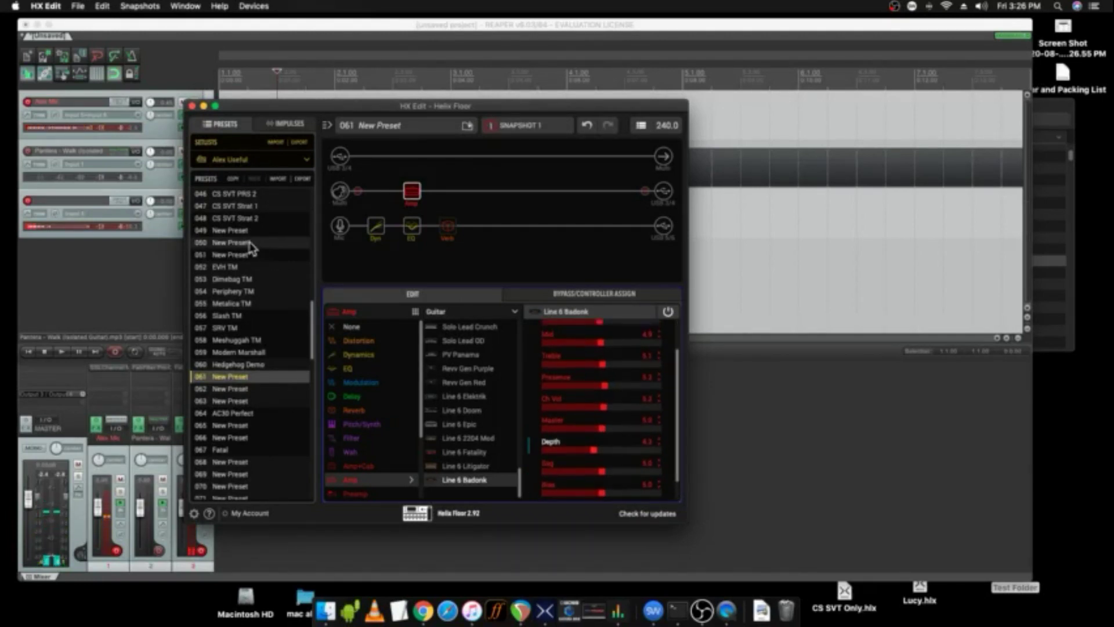
{"action": "left_click", "coordinate": [129, 281]}
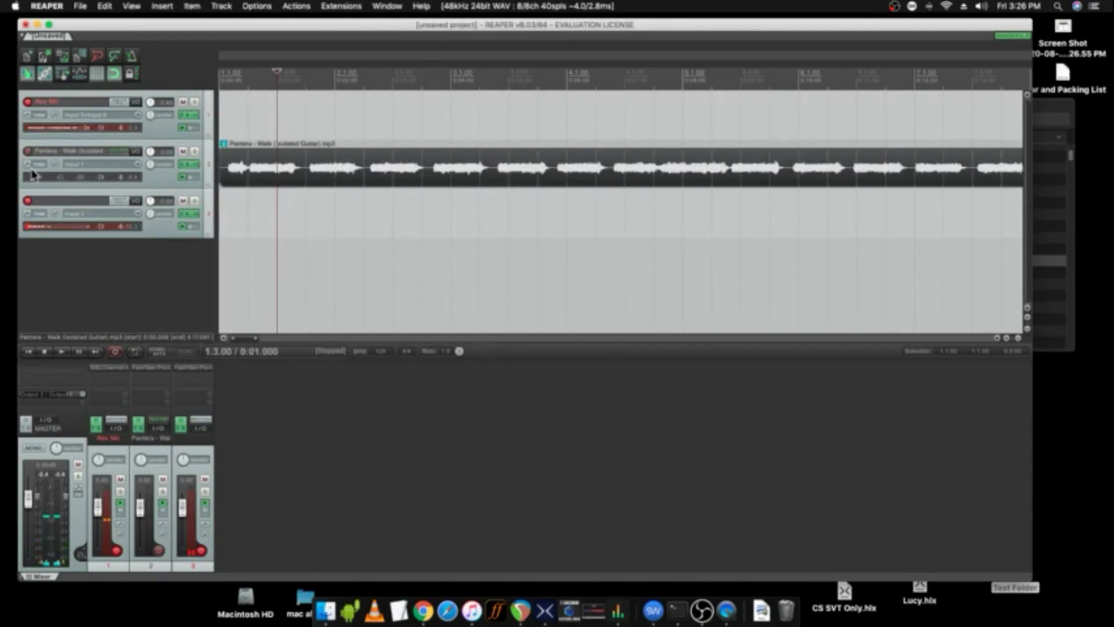
Step: Open track 3's Pro-Q 3 and set its analyzer to Post with the external Pro-Q spectrum
{"action": "left_click", "coordinate": [226, 218]}
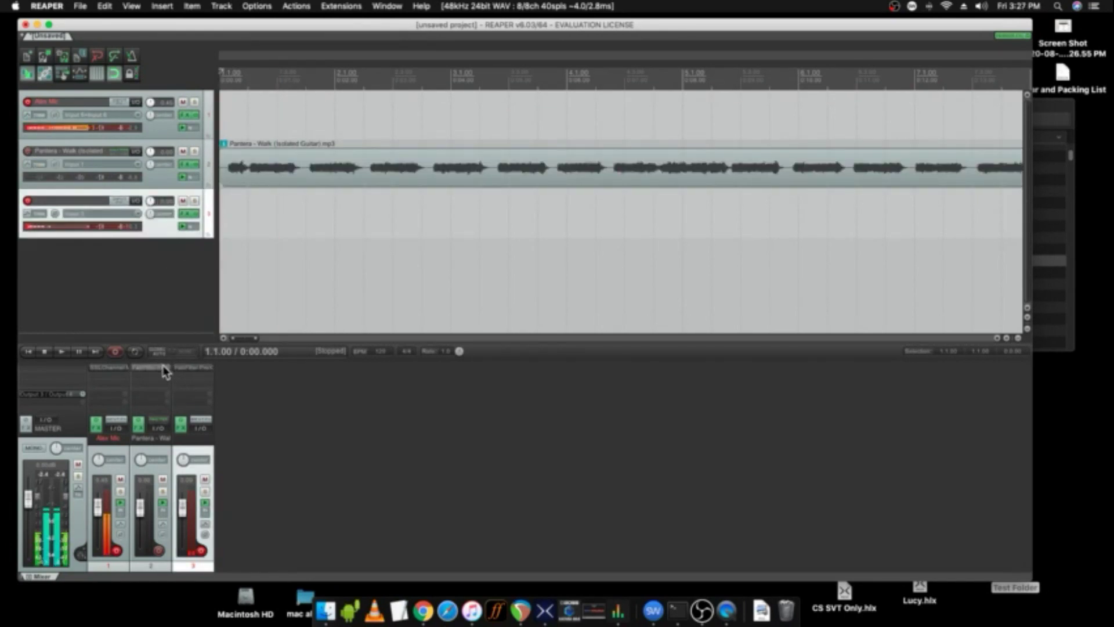
{"action": "left_click", "coordinate": [184, 371]}
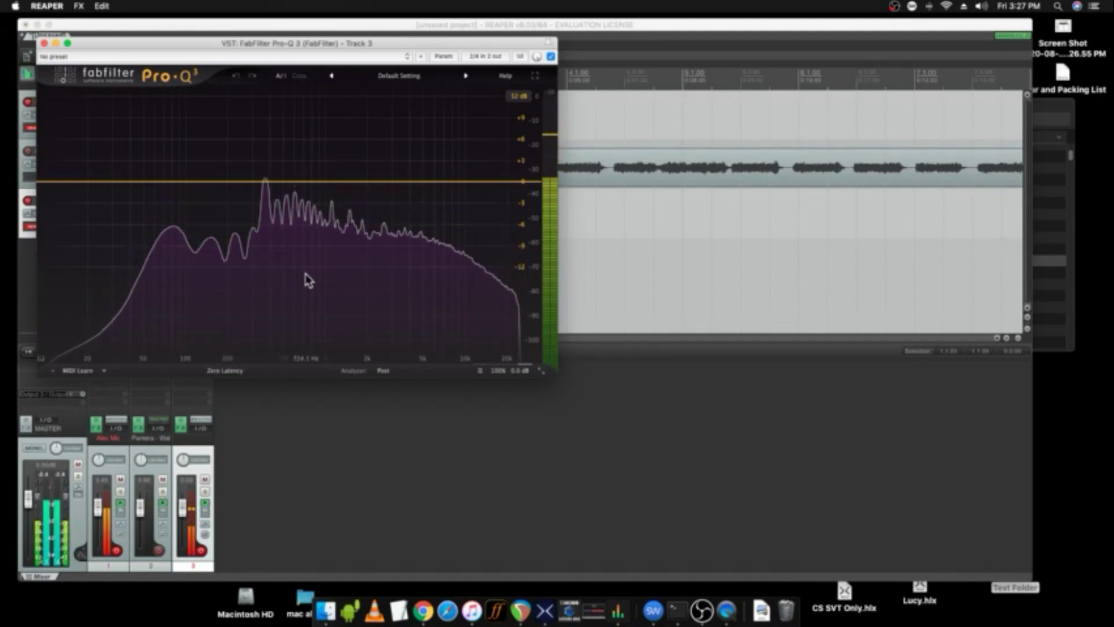
{"action": "left_click", "coordinate": [385, 373]}
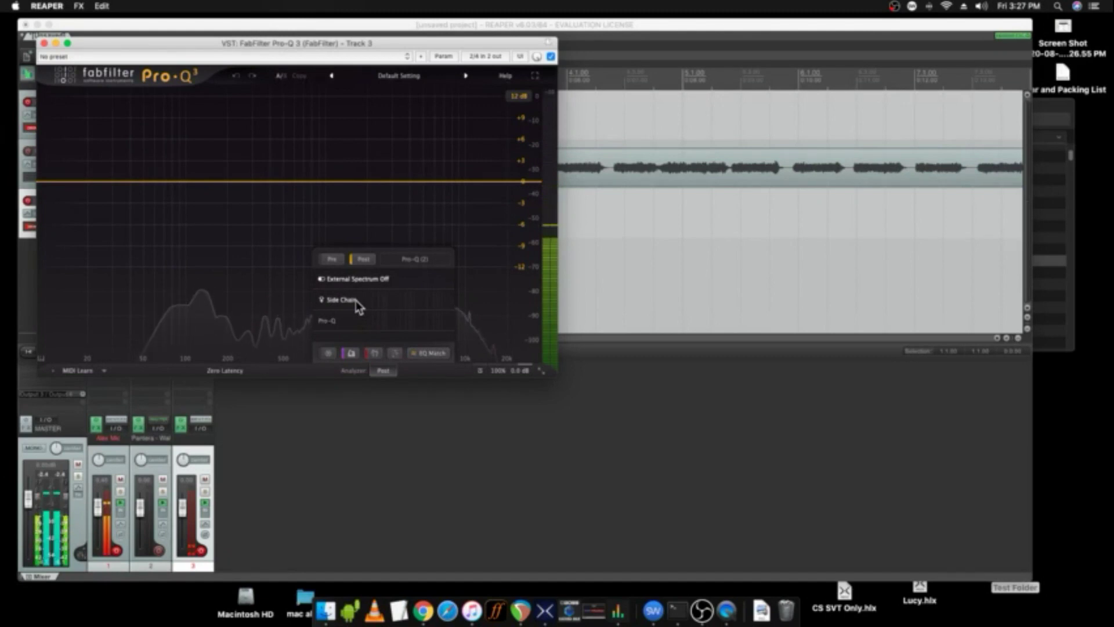
{"action": "mouse_move", "coordinate": [358, 308]}
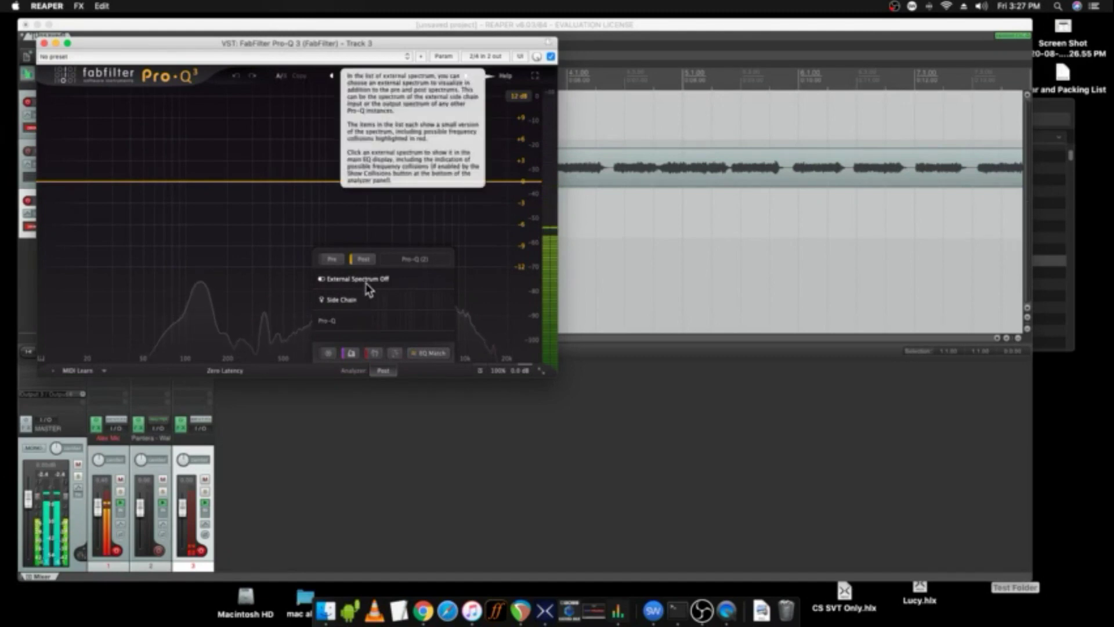
{"action": "left_click", "coordinate": [341, 324]}
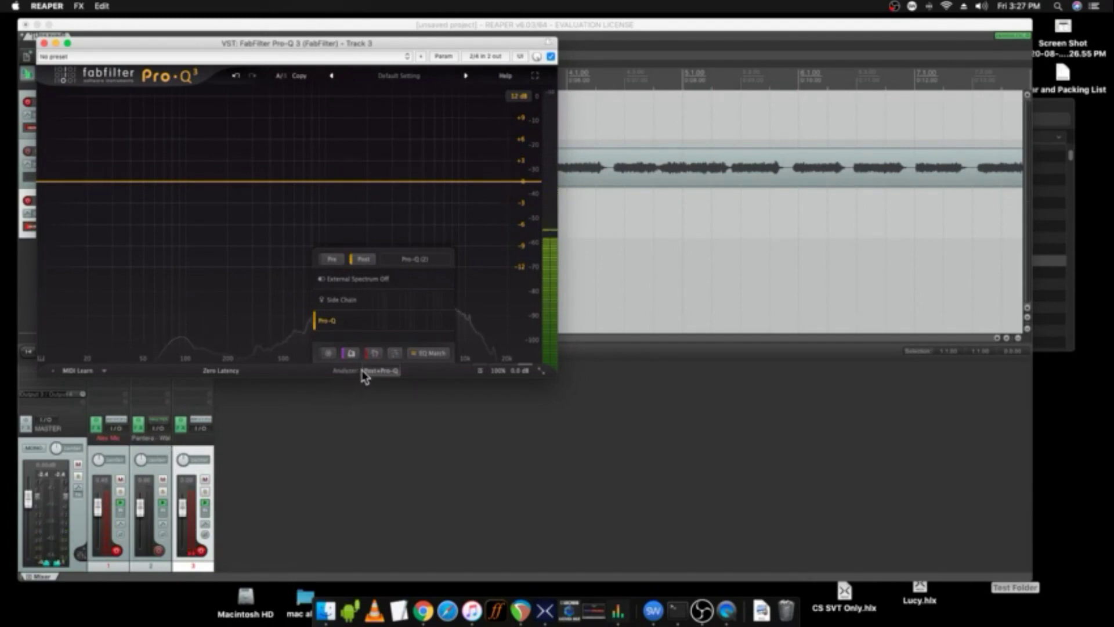
Step: Run EQ Match against the External: Pro-Q reference and generate 16 matching bands
{"action": "left_click", "coordinate": [429, 354]}
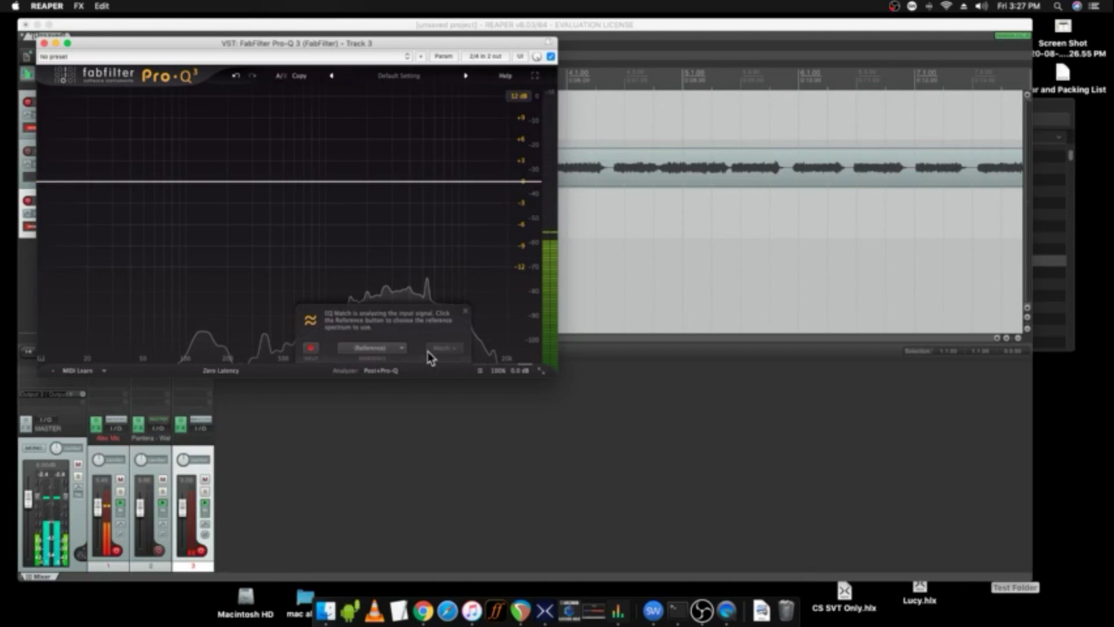
{"action": "left_click", "coordinate": [383, 348]}
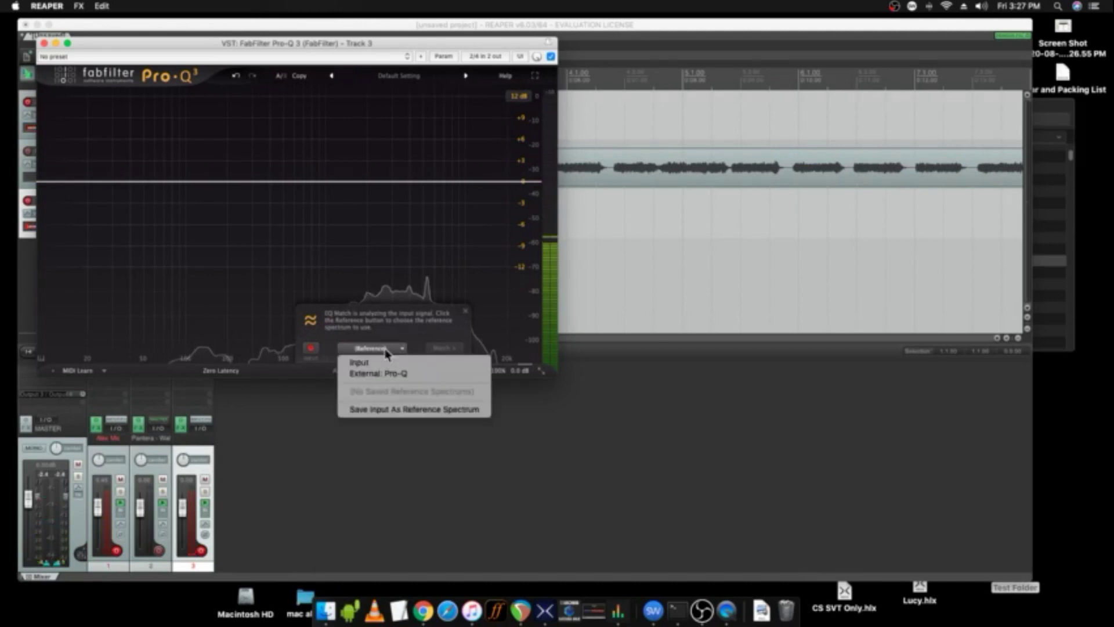
{"action": "left_click", "coordinate": [409, 376]}
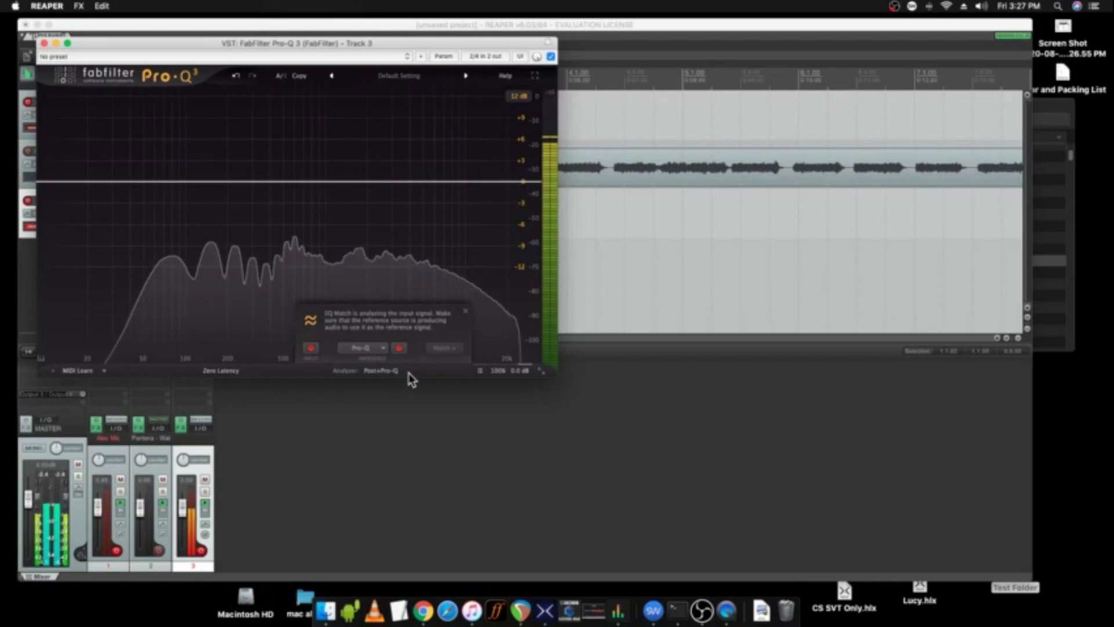
{"action": "left_click", "coordinate": [289, 428]}
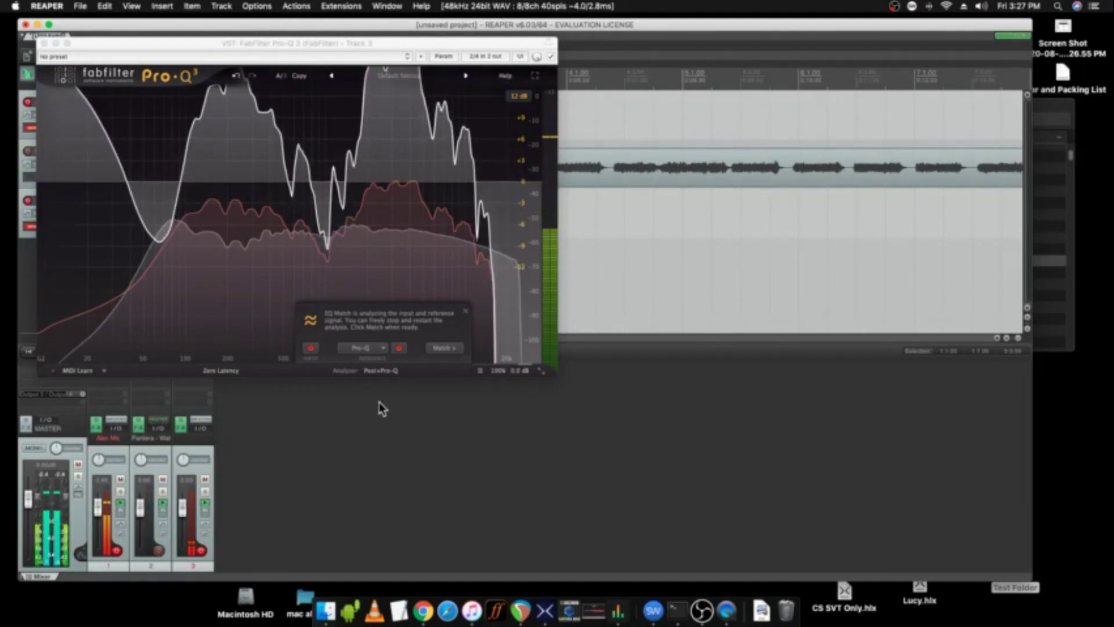
{"action": "left_click", "coordinate": [443, 351]}
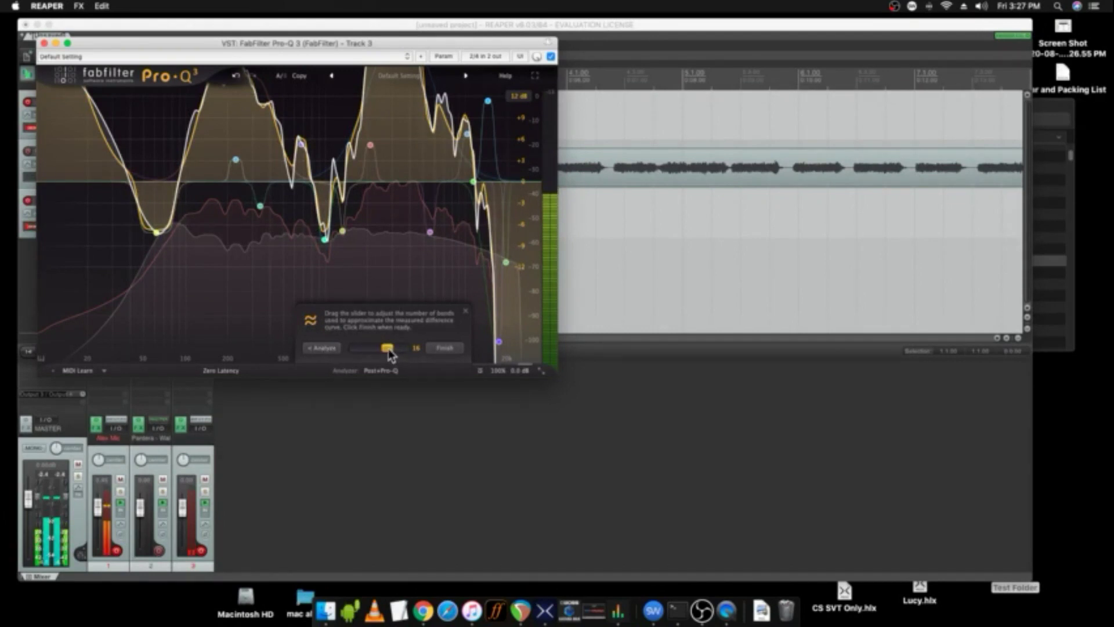
Step: Reduce the match band count, finish matching, and select the highest-frequency band
{"action": "mouse_move", "coordinate": [387, 352]}
{"action": "left_mouse_down"}
{"action": "mouse_move", "coordinate": [363, 356]}
{"action": "mouse_move", "coordinate": [413, 354]}
{"action": "mouse_move", "coordinate": [356, 359]}
{"action": "mouse_move", "coordinate": [405, 353]}
{"action": "left_mouse_up"}
{"action": "left_click", "coordinate": [444, 348]}
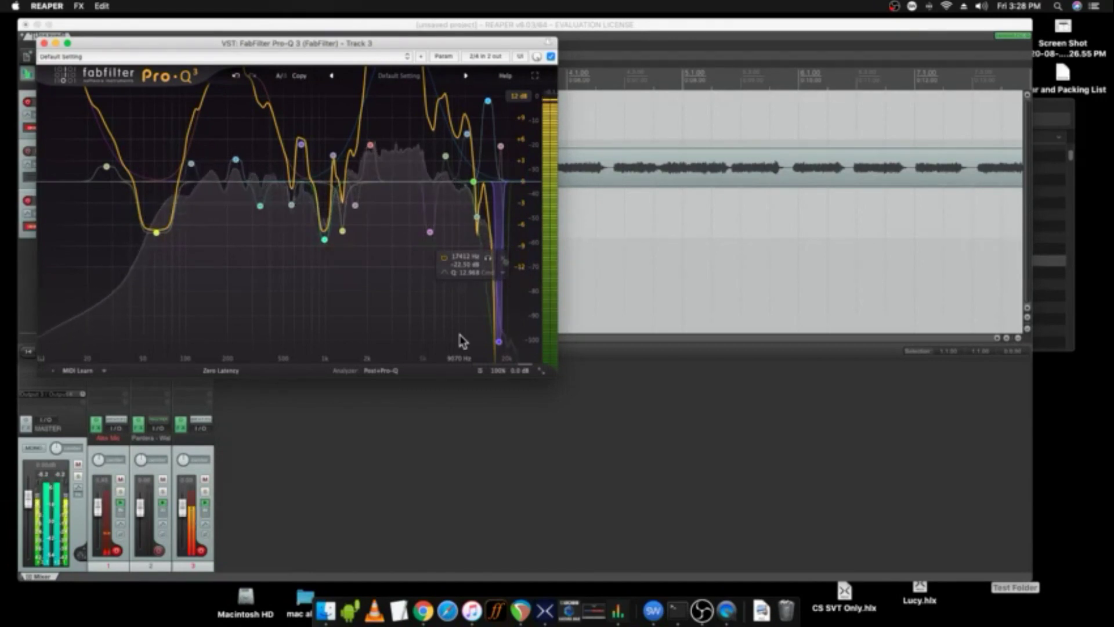
{"action": "left_click", "coordinate": [498, 341]}
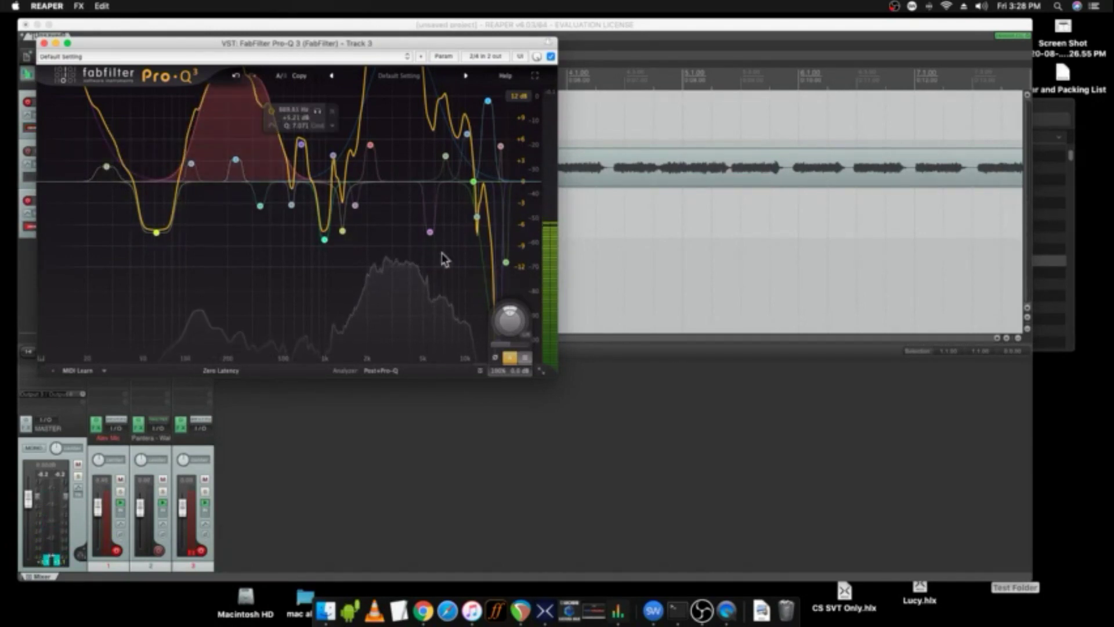
Step: Deepen the low cuts, disable the grey low band, and raise the purple band's frequency
{"action": "left_click", "coordinate": [157, 233]}
{"action": "left_click_drag", "start_coordinate": [157, 233], "coordinate": [144, 289]}
{"action": "left_click_drag", "start_coordinate": [50, 125], "coordinate": [62, 258]}
{"action": "left_click_drag", "start_coordinate": [109, 177], "coordinate": [114, 253]}
{"action": "right_click", "coordinate": [112, 248]}
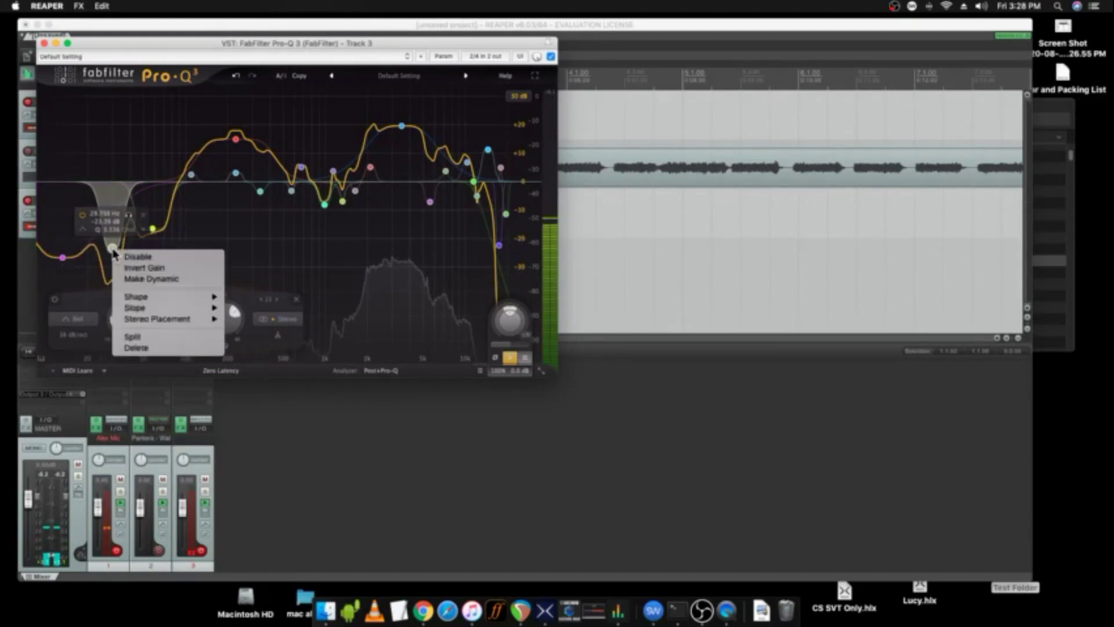
{"action": "left_click", "coordinate": [121, 256]}
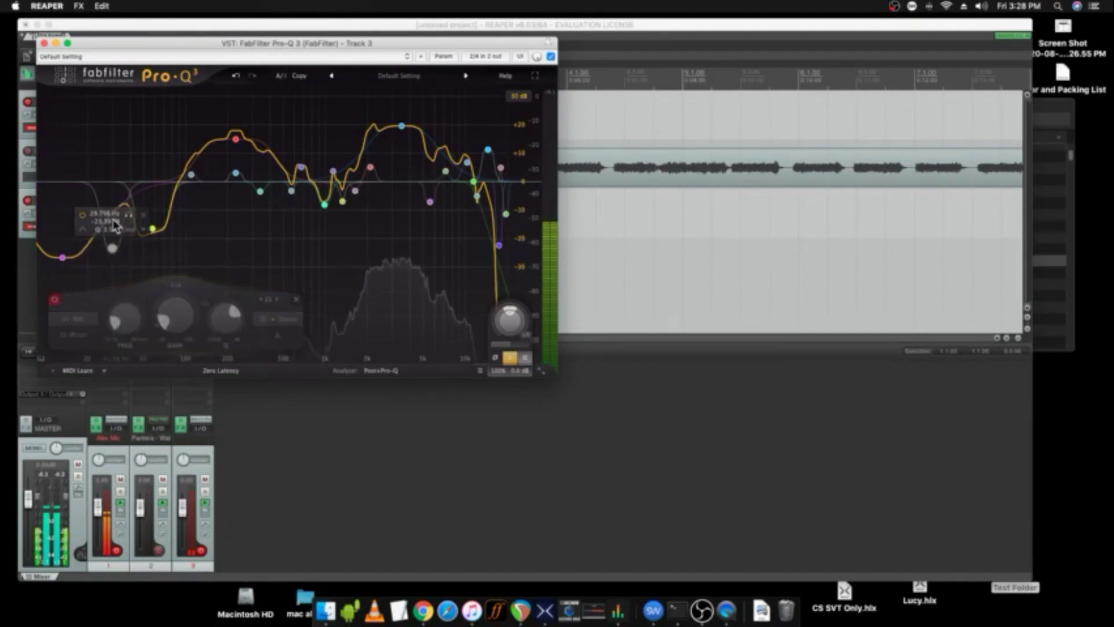
{"action": "left_click_drag", "start_coordinate": [62, 257], "coordinate": [69, 266]}
{"action": "left_click_drag", "start_coordinate": [128, 325], "coordinate": [132, 306]}
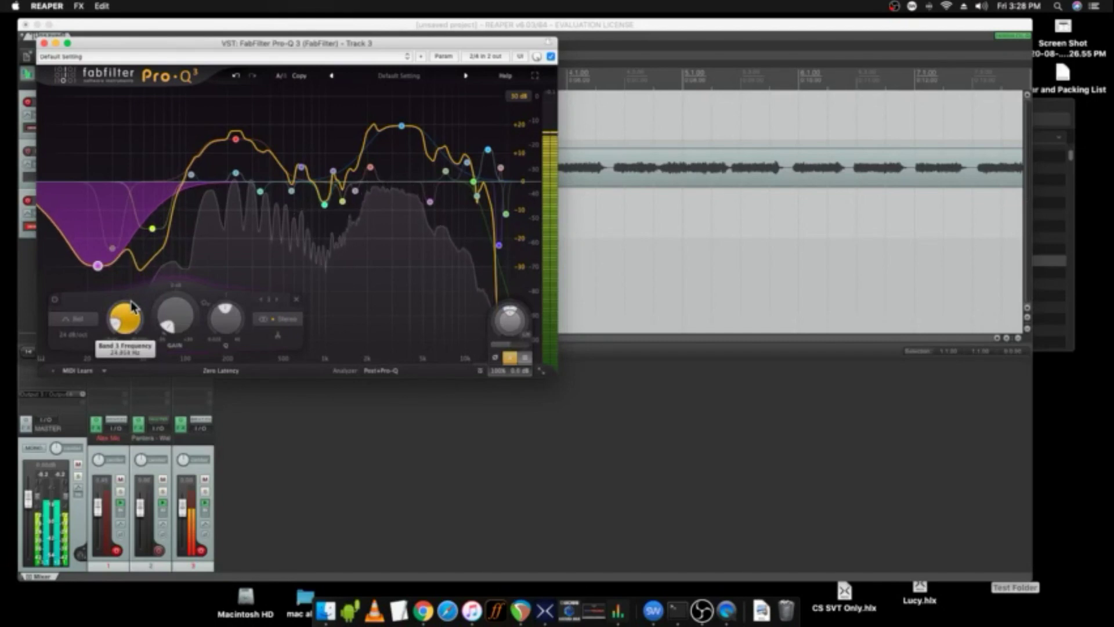
Step: Select the green high-cut band (Band 1, 17612 Hz) among the high-frequency bands
{"action": "left_click", "coordinate": [499, 247]}
{"action": "mouse_move", "coordinate": [452, 154]}
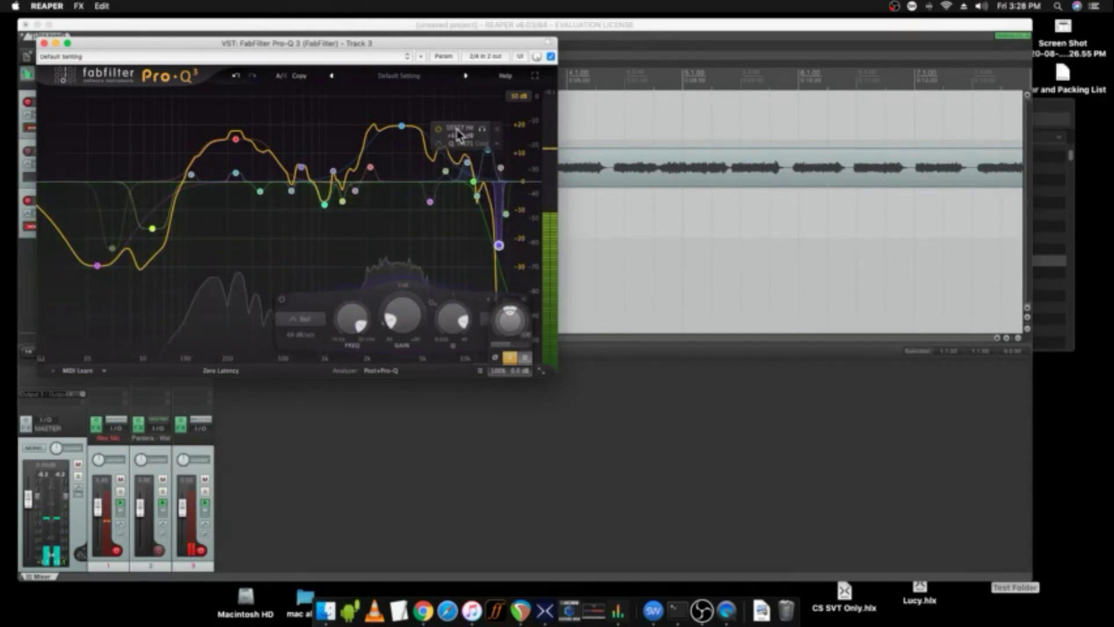
{"action": "mouse_move", "coordinate": [487, 219]}
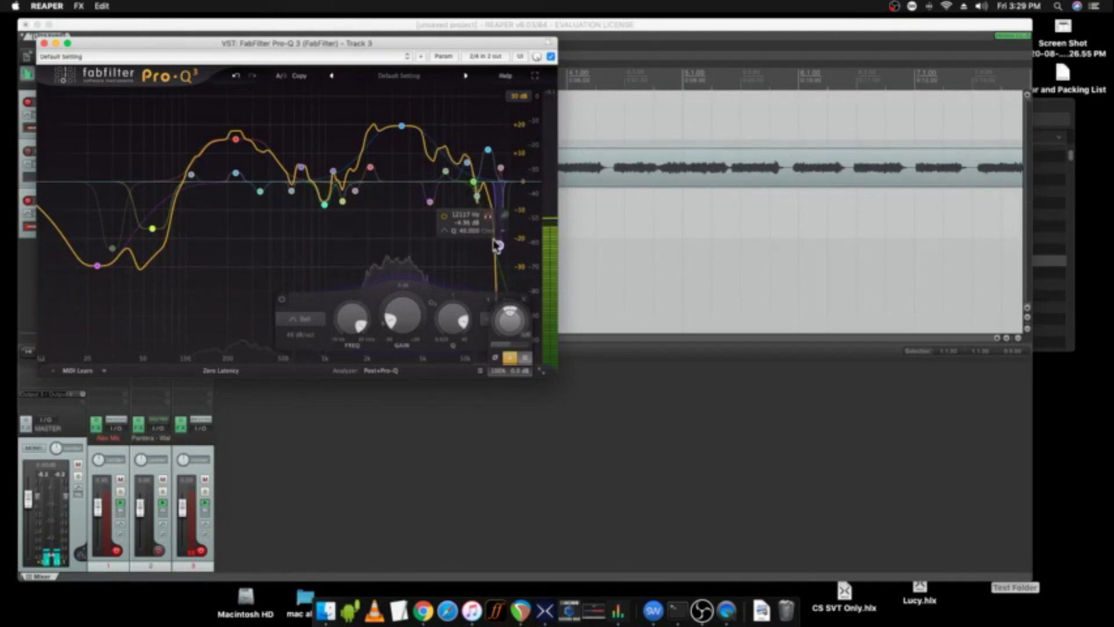
{"action": "left_click", "coordinate": [478, 195]}
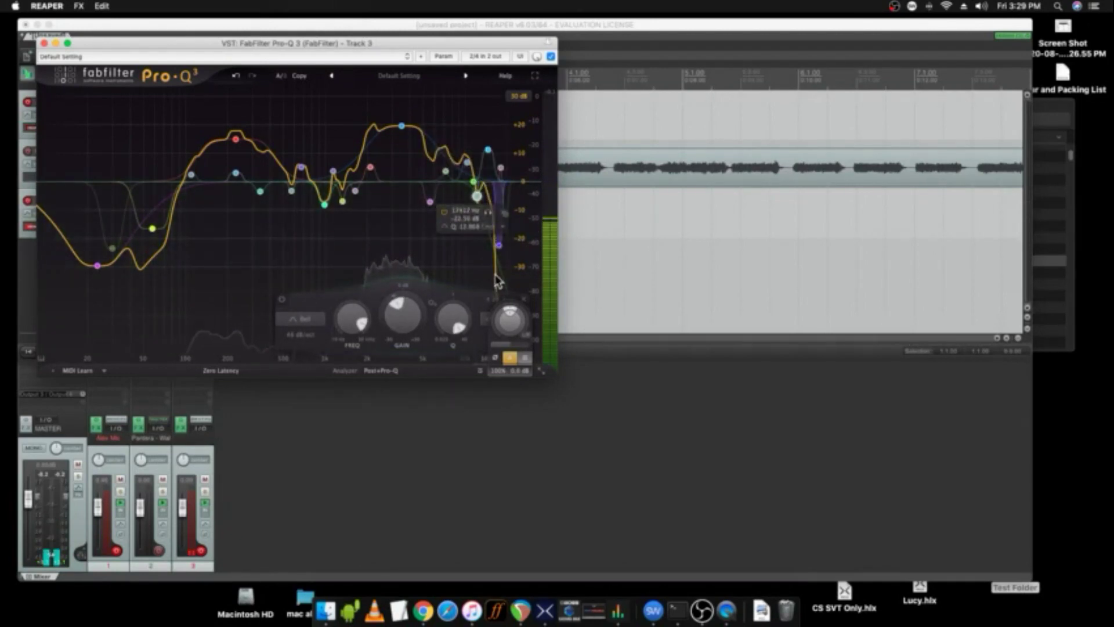
{"action": "left_click", "coordinate": [458, 175]}
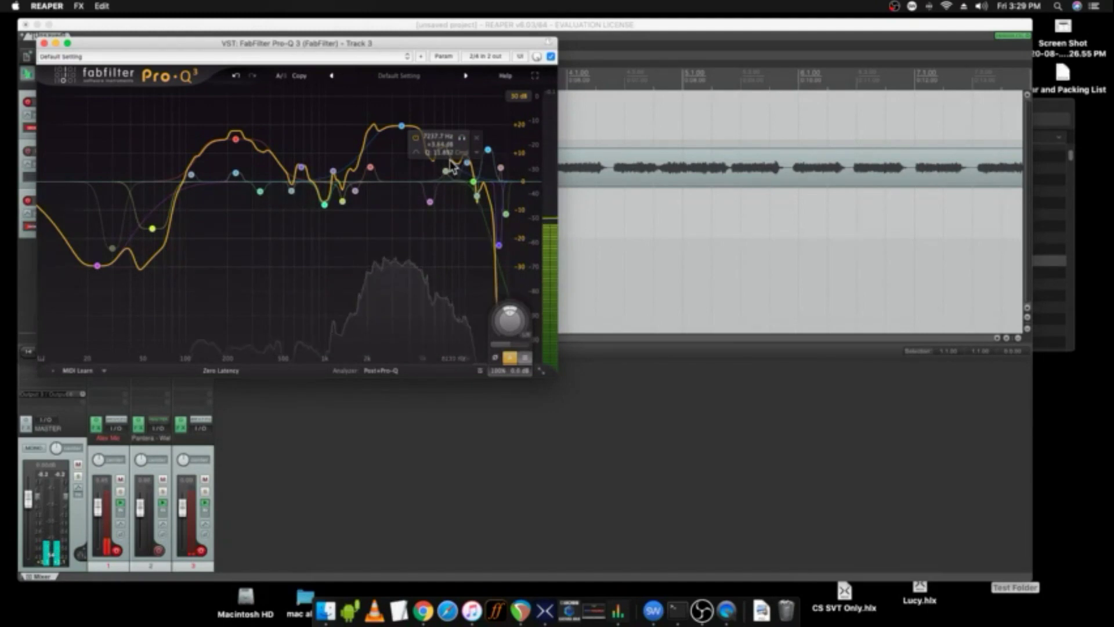
{"action": "left_click", "coordinate": [474, 182]}
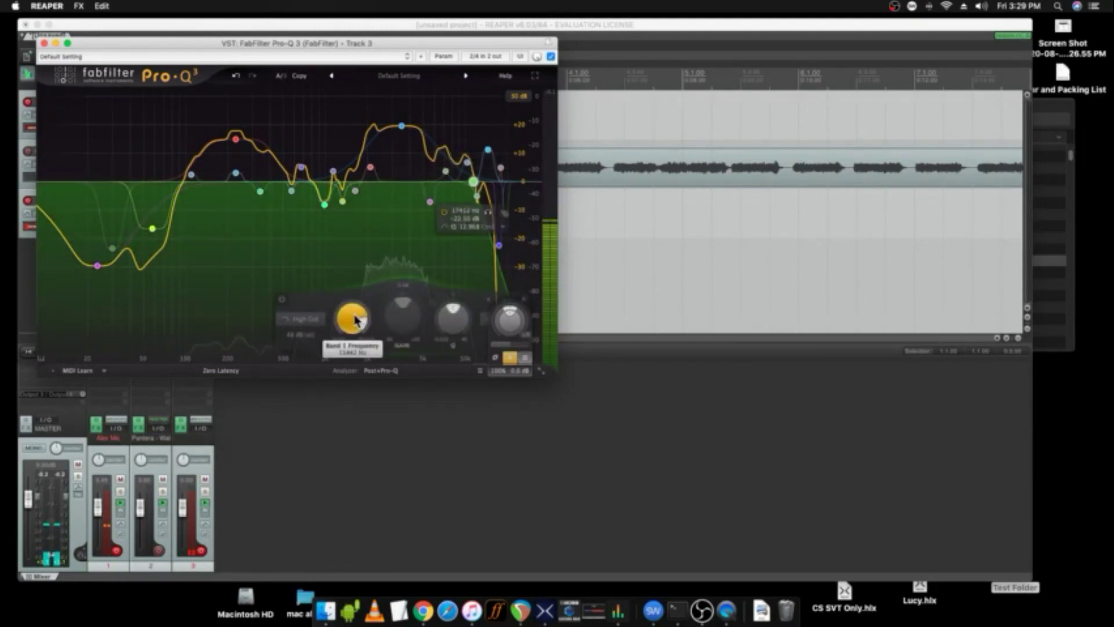
Step: Move the Band 1 high-cut frequency to about 8555 Hz
{"action": "left_click_drag", "start_coordinate": [356, 320], "coordinate": [356, 336]}
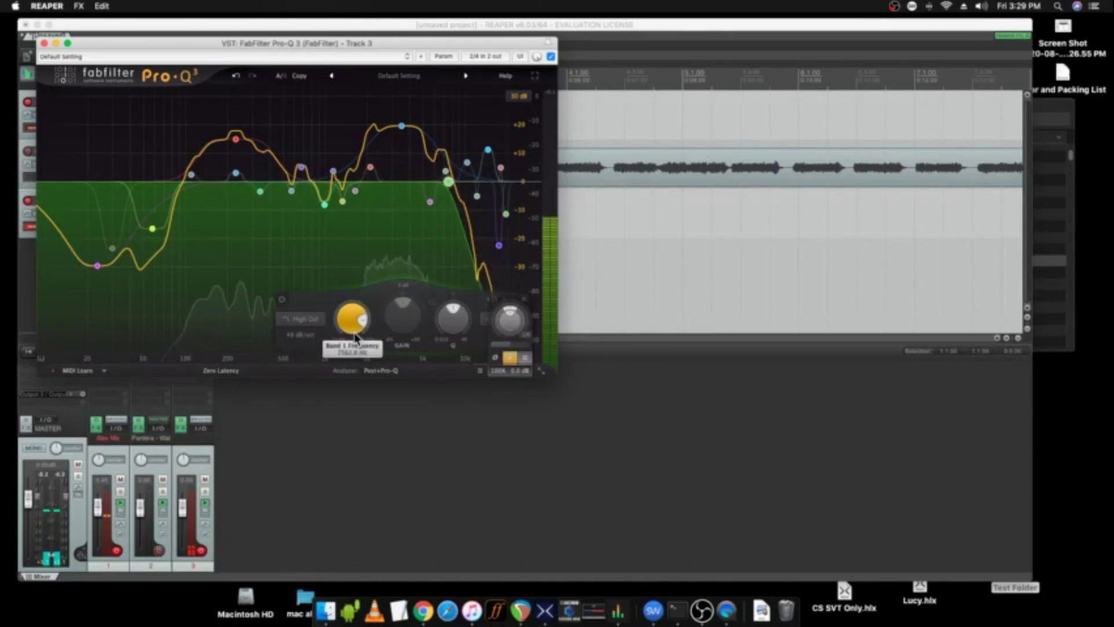
{"action": "mouse_move", "coordinate": [356, 337]}
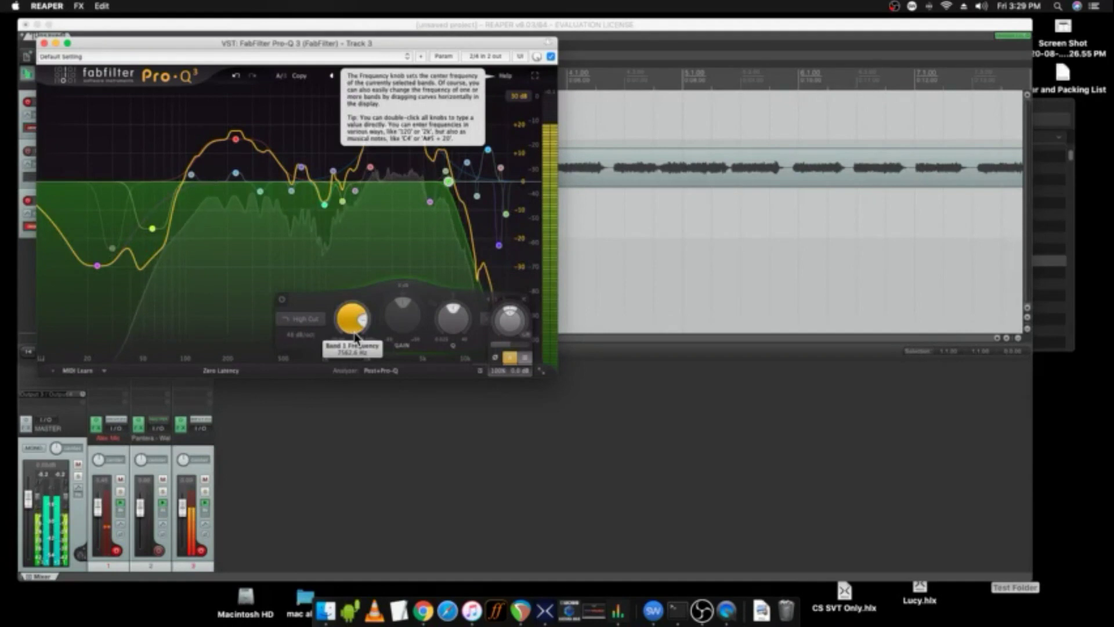
{"action": "left_click_drag", "start_coordinate": [350, 326], "coordinate": [351, 320]}
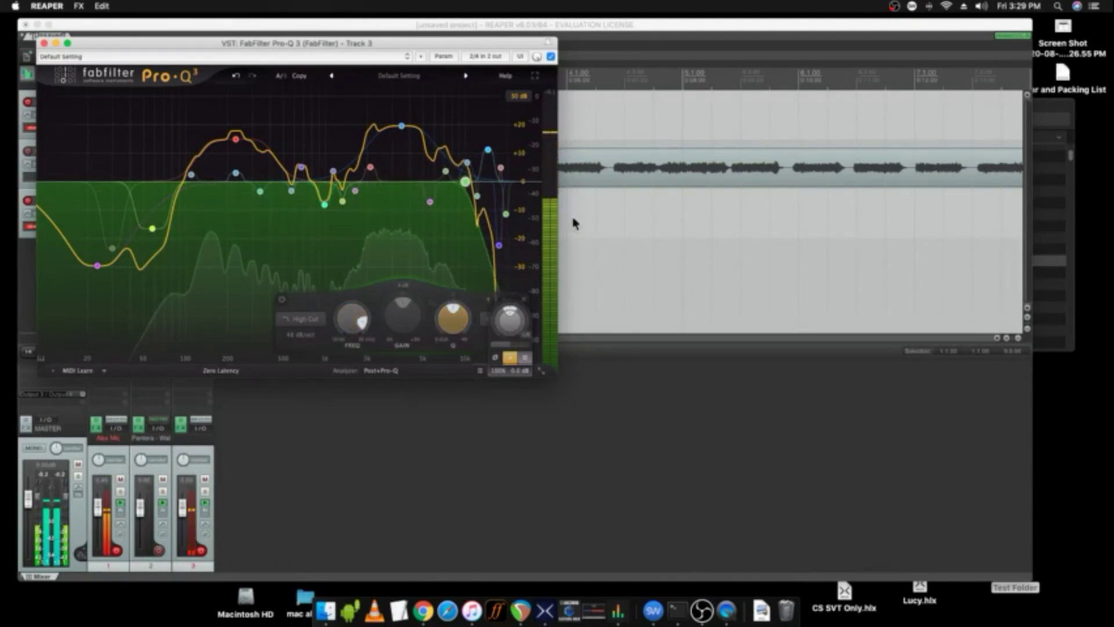
Step: Audition the EQ with playback and widen the 378.75 Hz red band's Q to 6.258
{"action": "left_click", "coordinate": [582, 179]}
{"action": "key", "text": "space"}
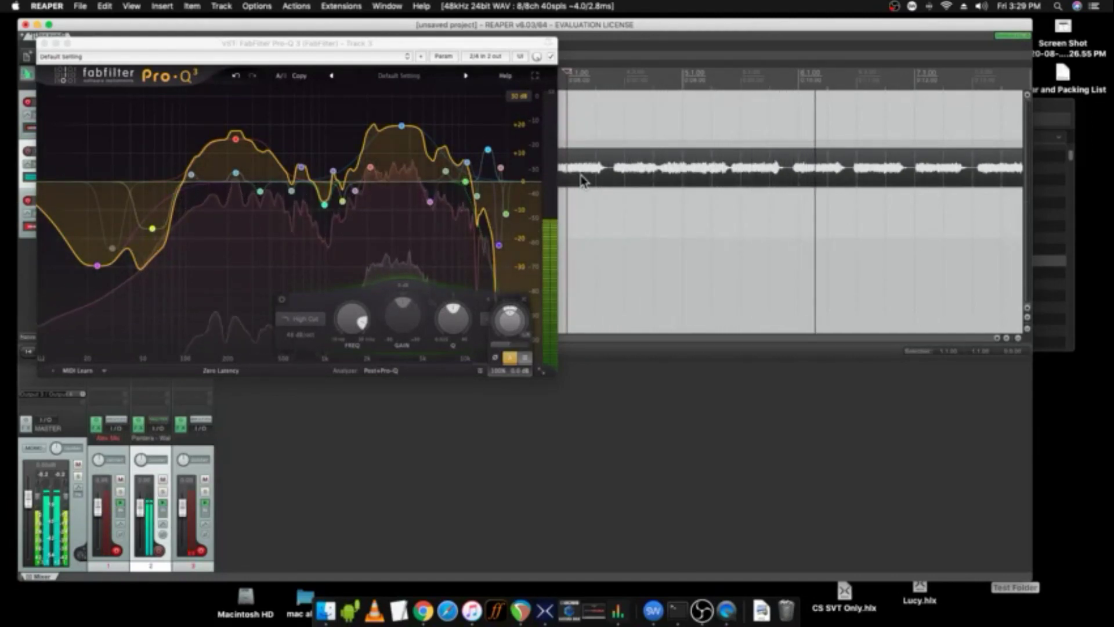
{"action": "key", "text": "space"}
{"action": "key", "text": "space"}
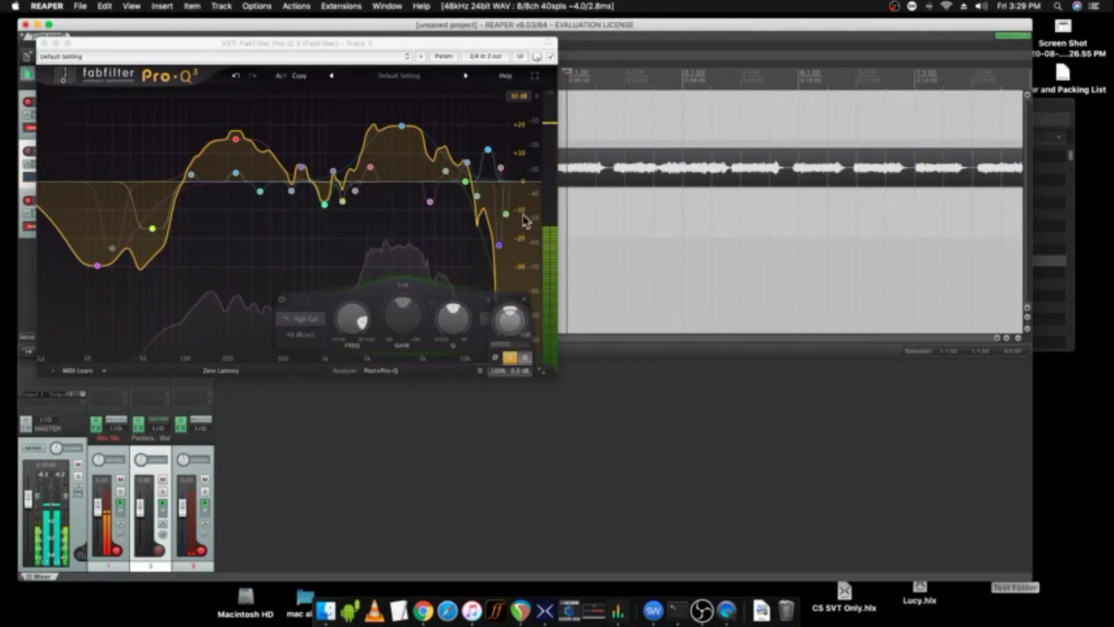
{"action": "scroll", "coordinate": [232, 142], "scroll_direction": "down", "scroll_amount": 5}
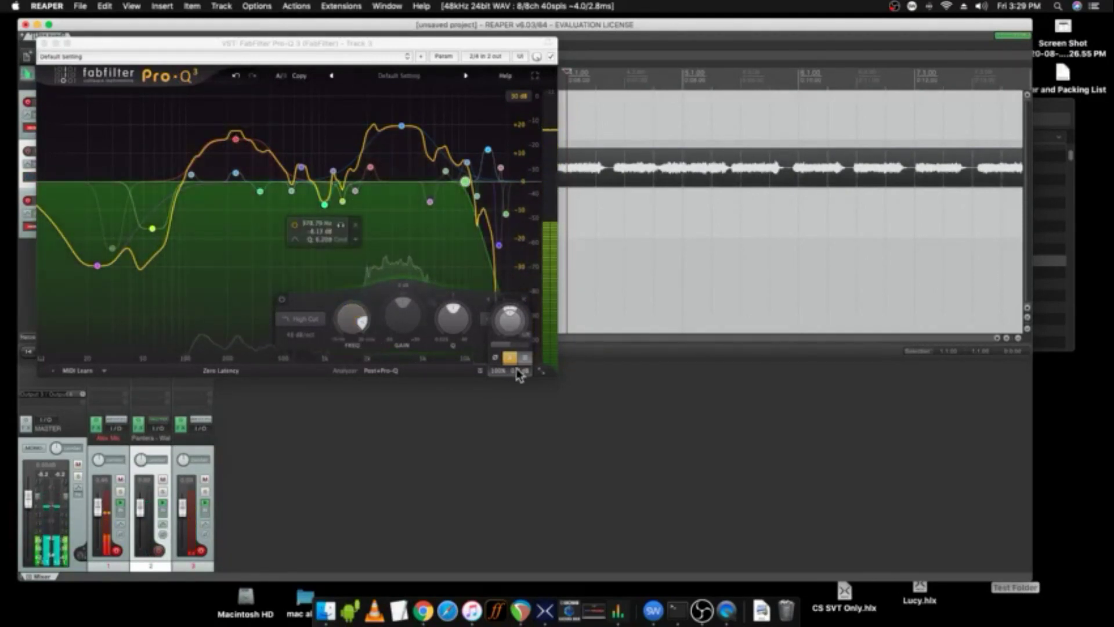
Step: Close Pro-Q 3 and add ReaVerb (Cockos) to track 3, with its window moved beside the tracks
{"action": "left_click", "coordinate": [44, 44]}
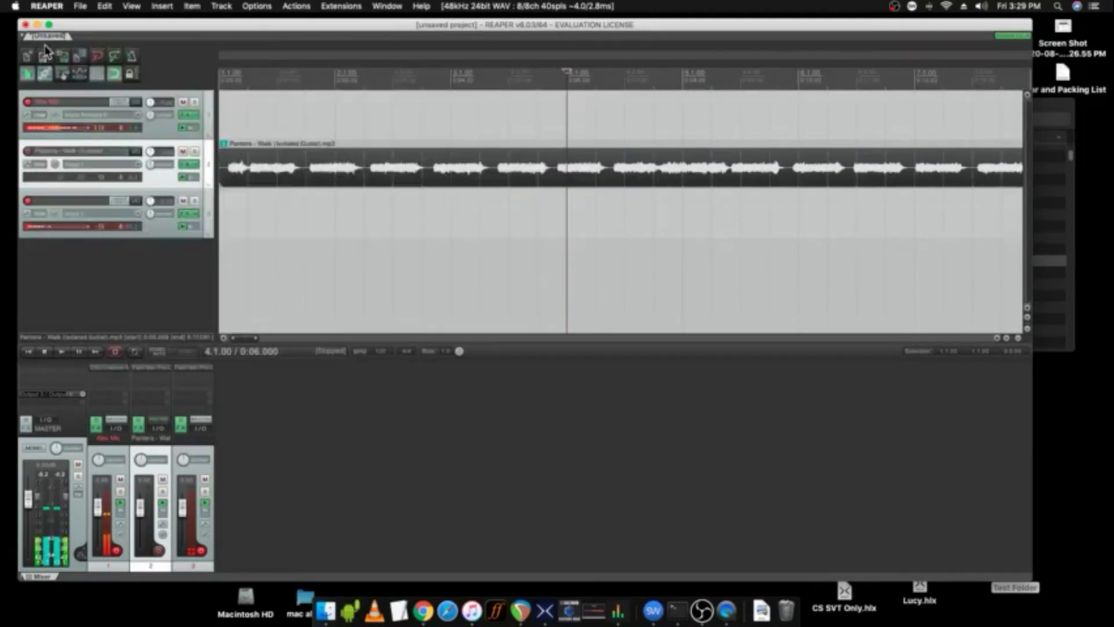
{"action": "left_click", "coordinate": [167, 234]}
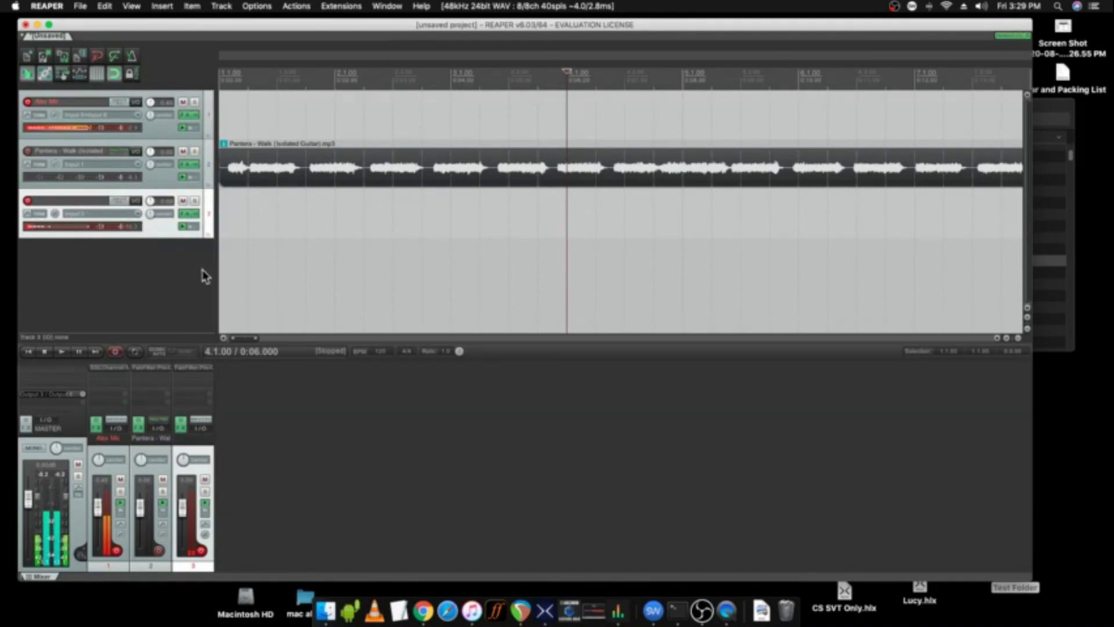
{"action": "left_click", "coordinate": [186, 383]}
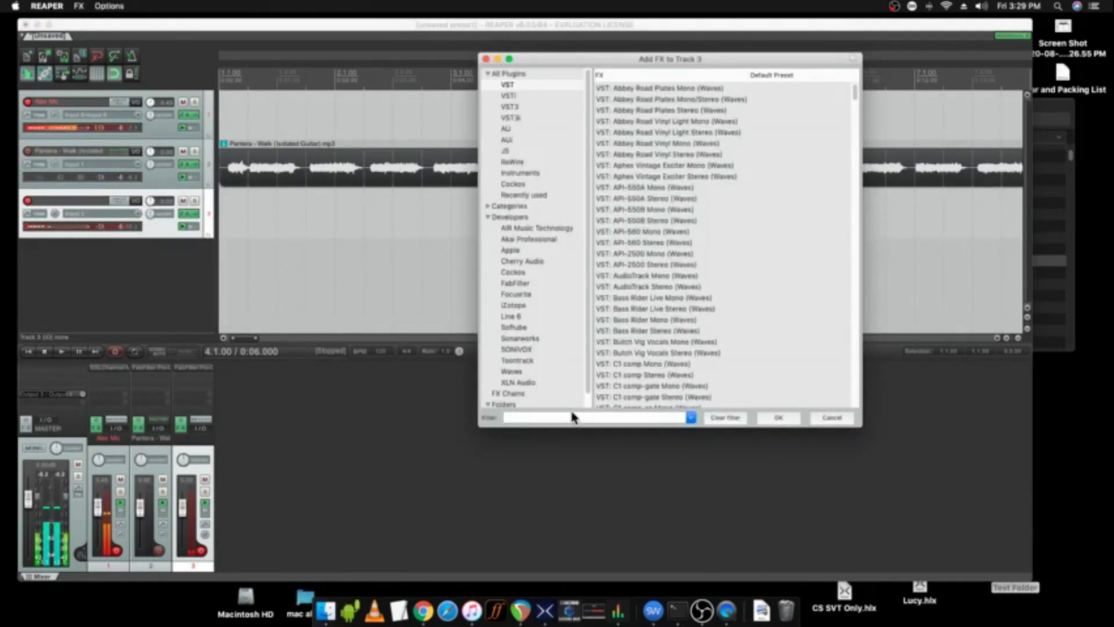
{"action": "type", "text": "reaver"}
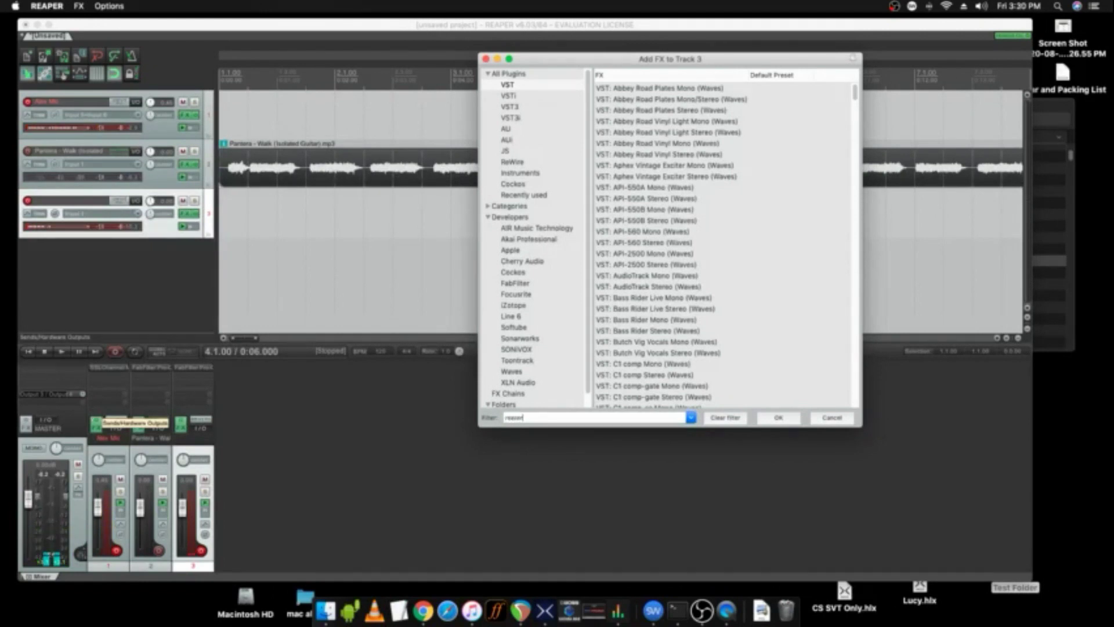
{"action": "type", "text": "b"}
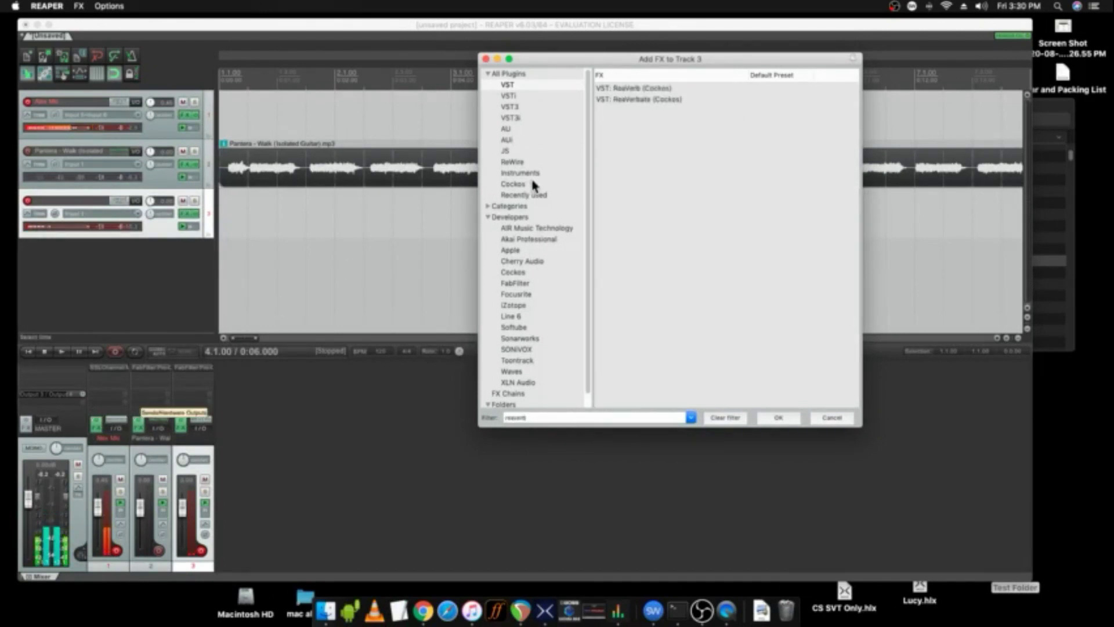
{"action": "double_click", "coordinate": [650, 88]}
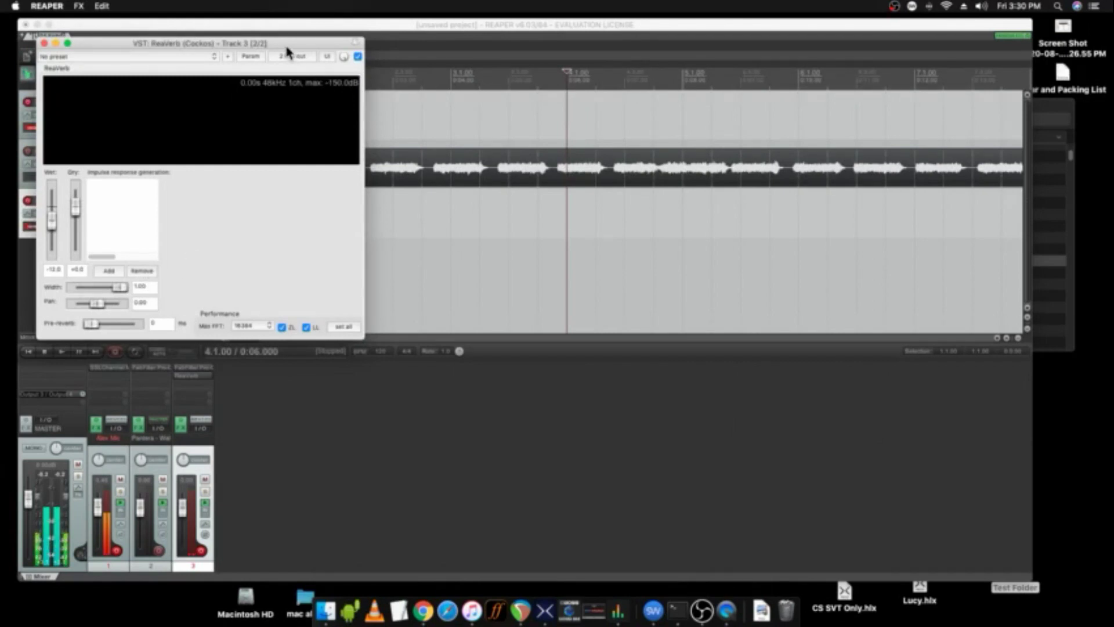
{"action": "left_click_drag", "start_coordinate": [286, 50], "coordinate": [454, 199]}
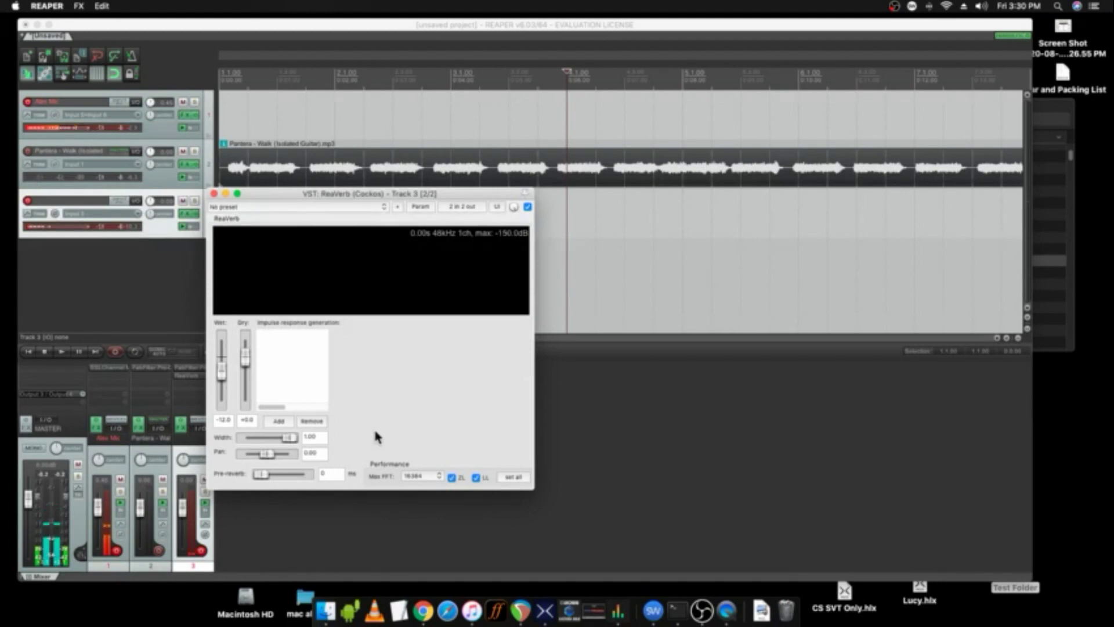
Step: Generate a 4-second, 24-bit, 48000 Hz ReaVerb test tone and save it as 'Test Tone' in Desktop/Test Folder
{"action": "left_click", "coordinate": [278, 421]}
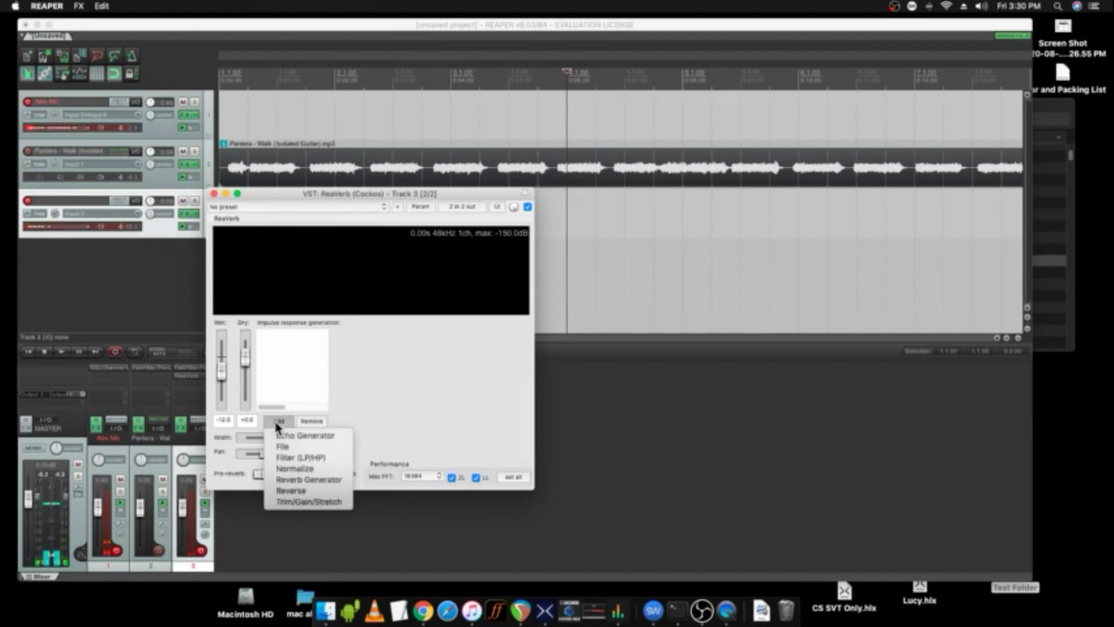
{"action": "left_click", "coordinate": [290, 448]}
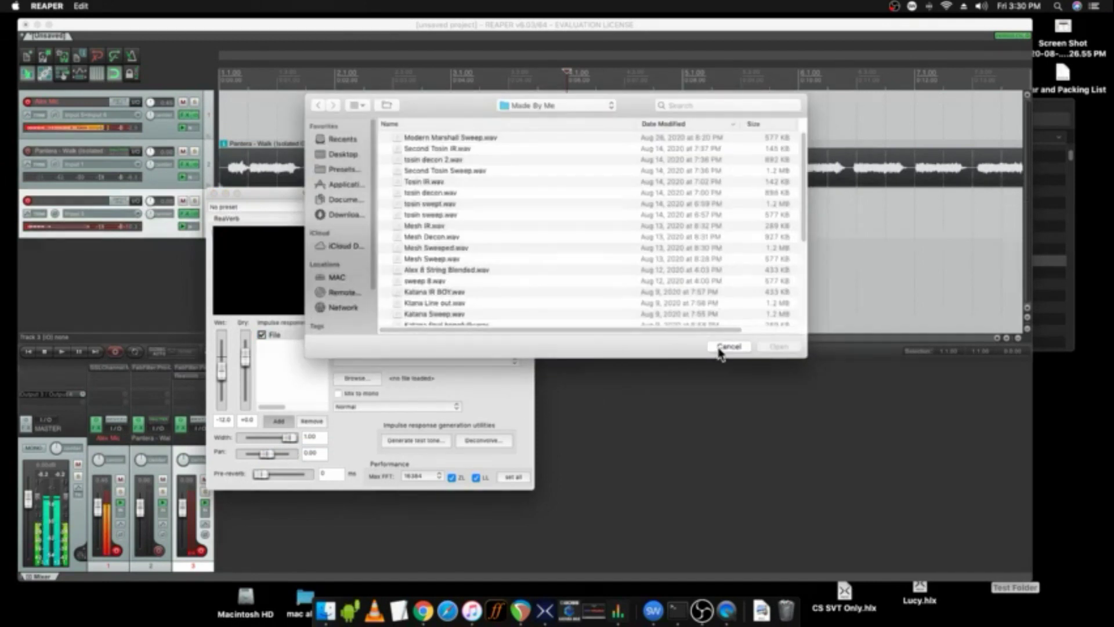
{"action": "left_click", "coordinate": [729, 347]}
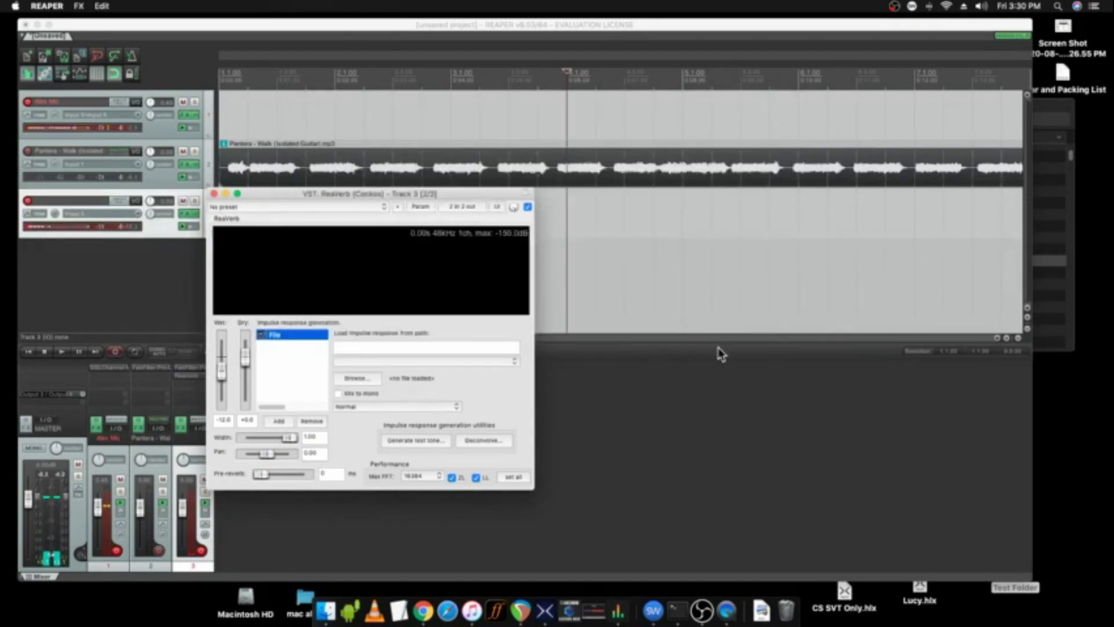
{"action": "left_click", "coordinate": [415, 440]}
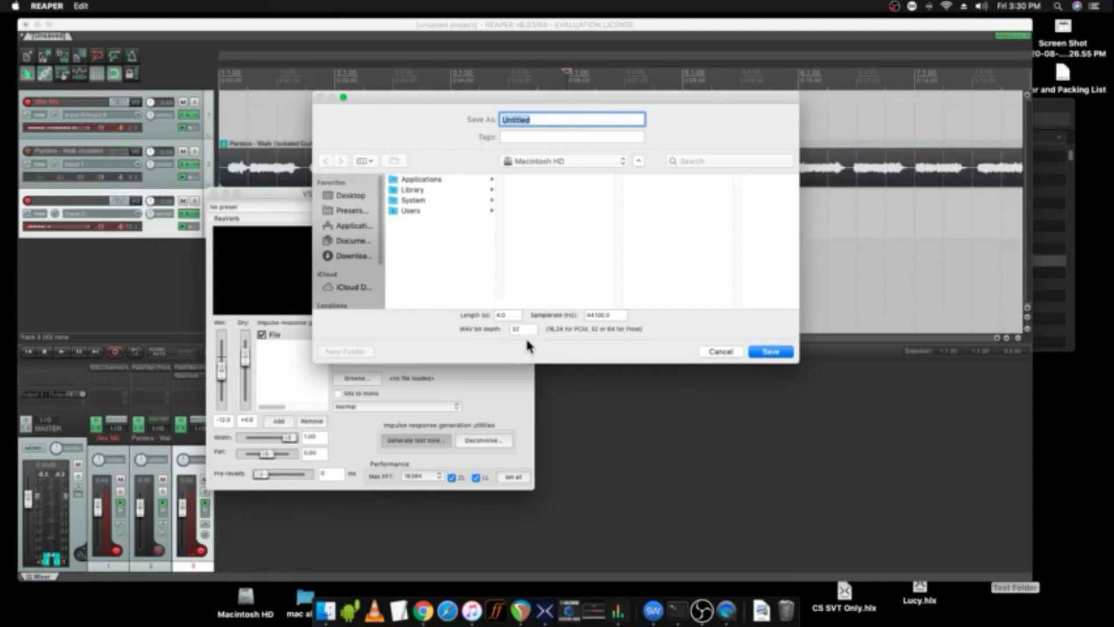
{"action": "double_click", "coordinate": [526, 330]}
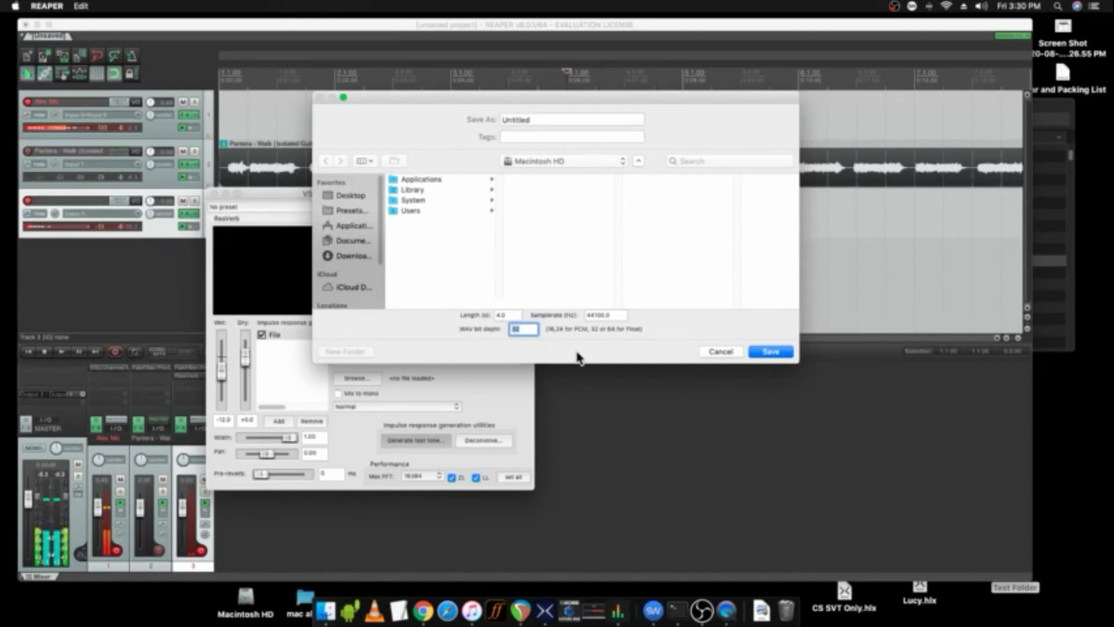
{"action": "left_click", "coordinate": [598, 315]}
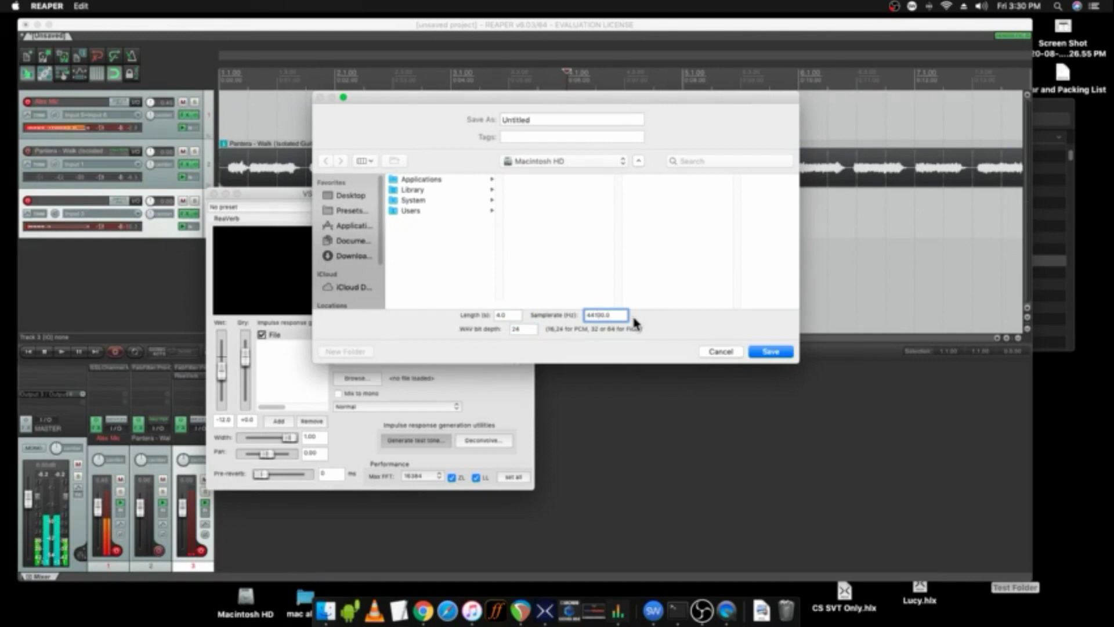
{"action": "key", "text": "BackSpace"}
{"action": "key", "text": "BackSpace"}
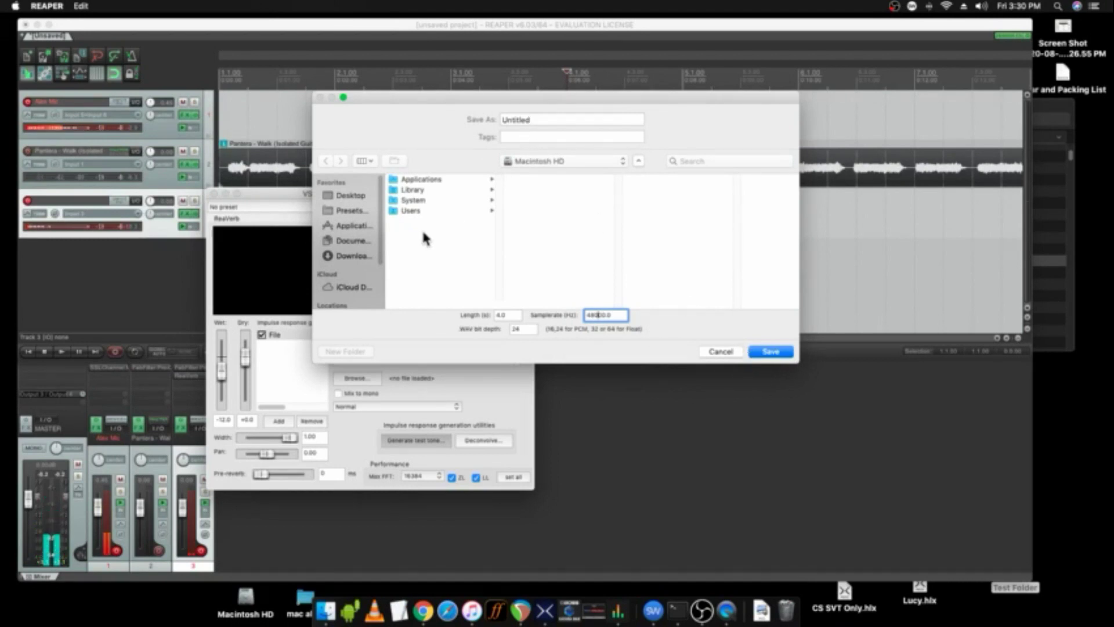
{"action": "left_click", "coordinate": [348, 197]}
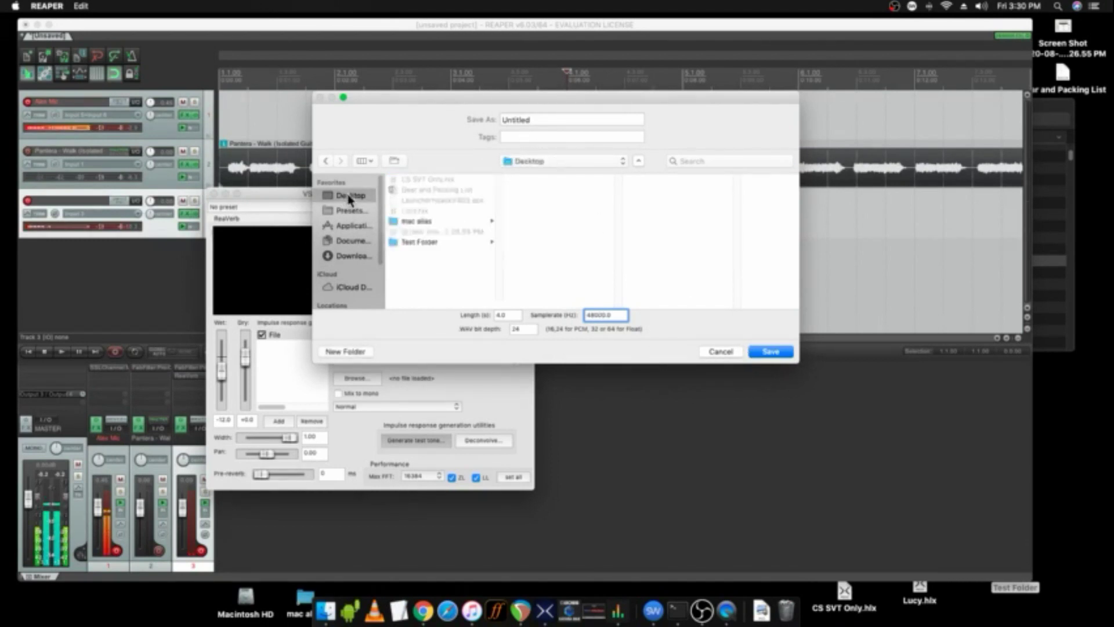
{"action": "left_click", "coordinate": [420, 242]}
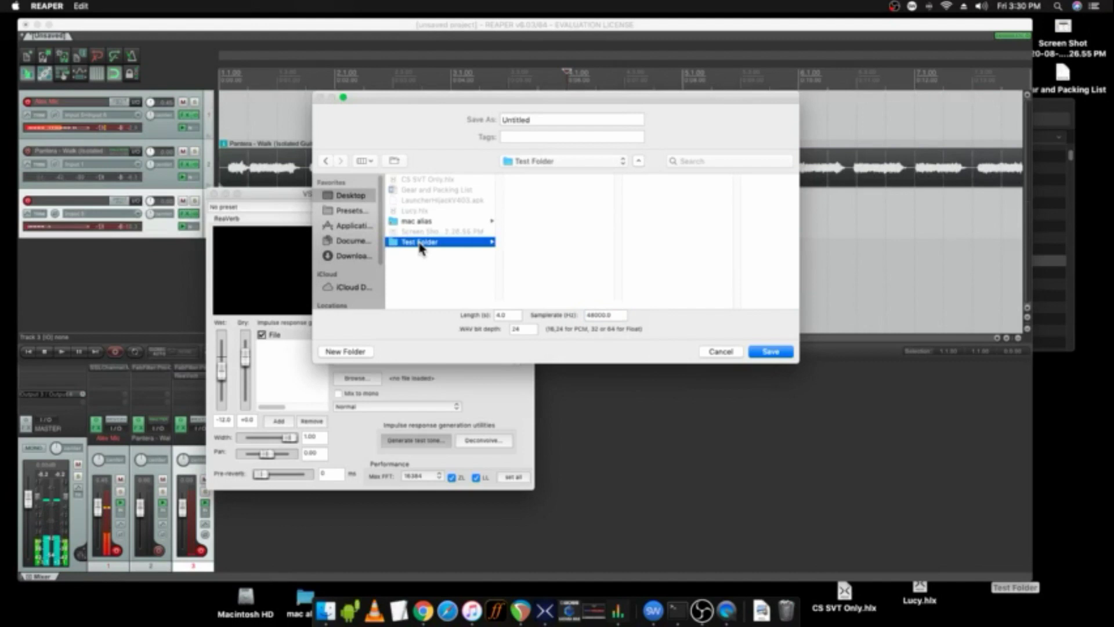
{"action": "double_click", "coordinate": [542, 121]}
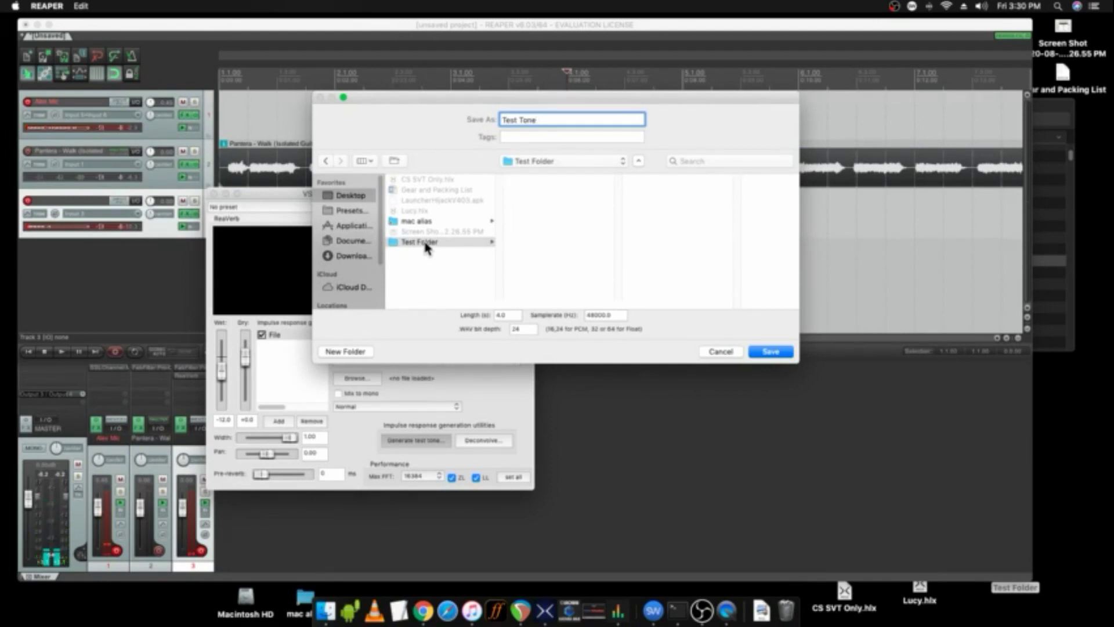
{"action": "left_click", "coordinate": [765, 355]}
Step: Open Test Folder in Finder and drag Test Tone.wav onto REAPER track 3
{"action": "double_click", "coordinate": [1015, 591]}
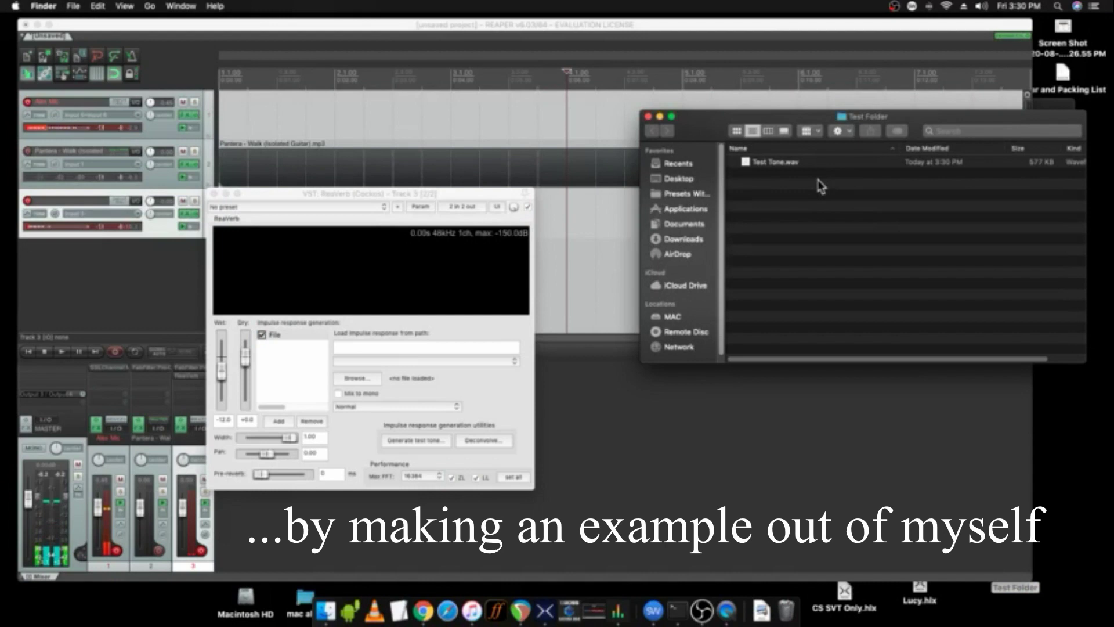
{"action": "left_click_drag", "start_coordinate": [755, 118], "coordinate": [741, 335]}
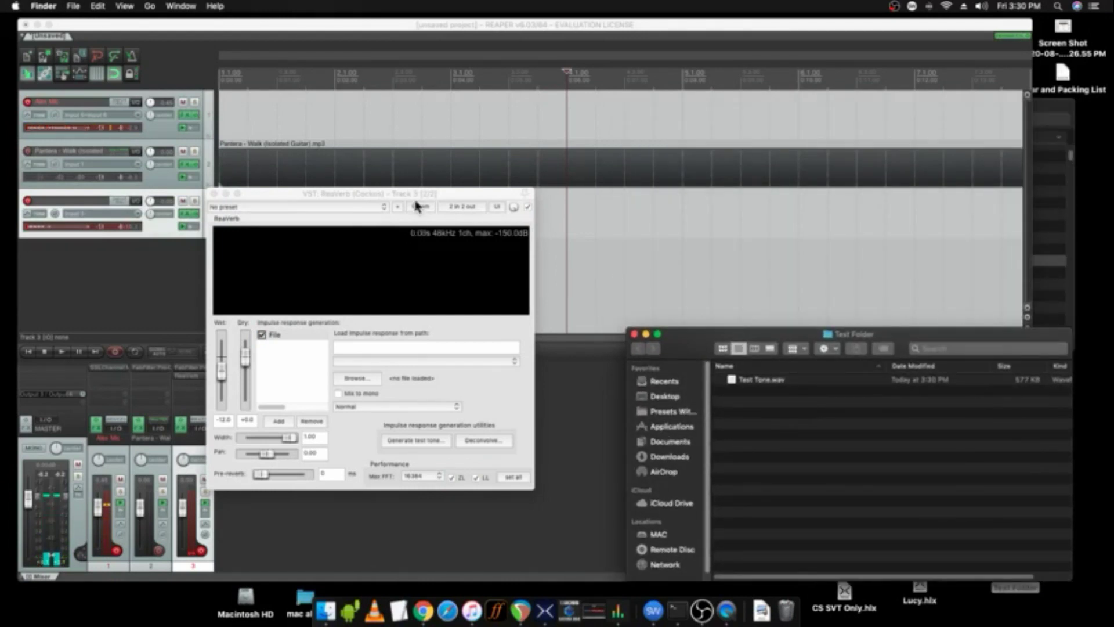
{"action": "left_click_drag", "start_coordinate": [415, 194], "coordinate": [359, 273]}
{"action": "left_click", "coordinate": [788, 384]}
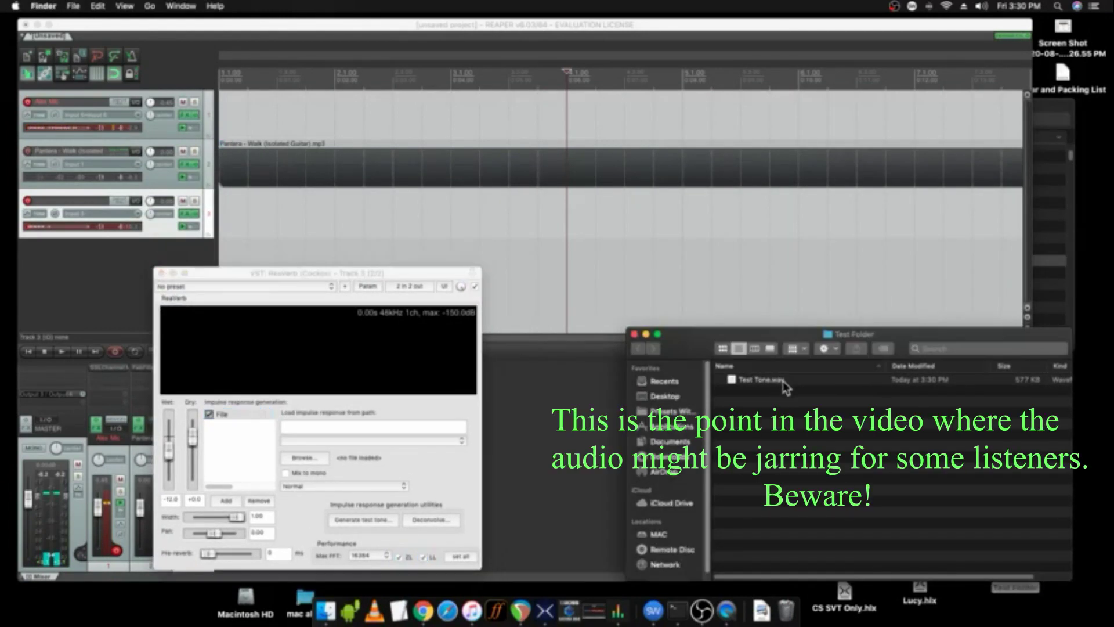
{"action": "left_click", "coordinate": [782, 383]}
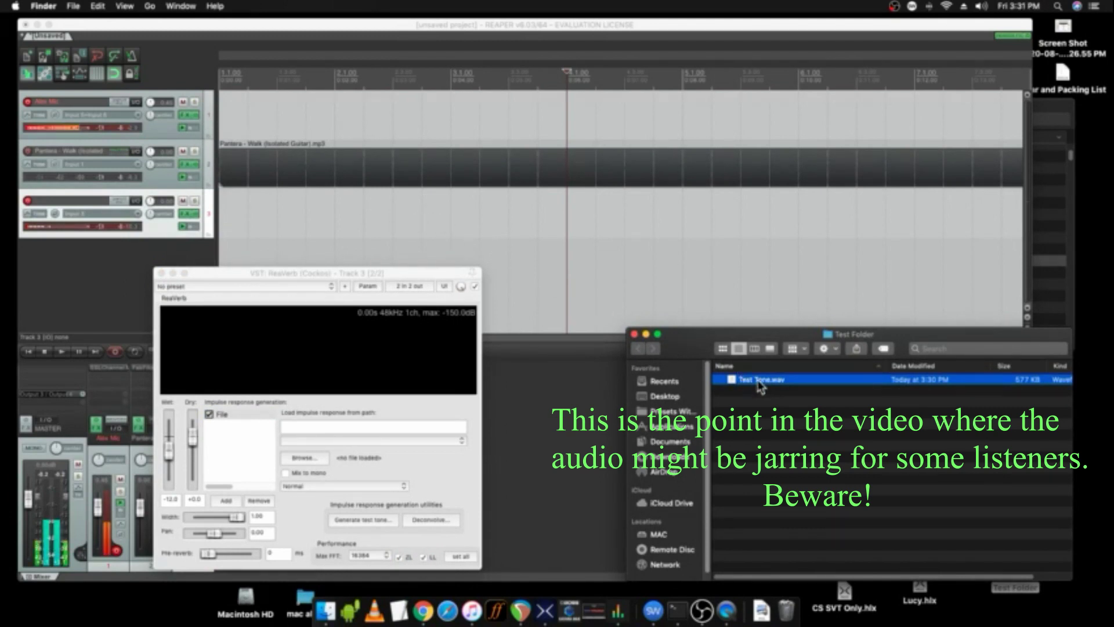
{"action": "left_click_drag", "start_coordinate": [752, 378], "coordinate": [401, 225]}
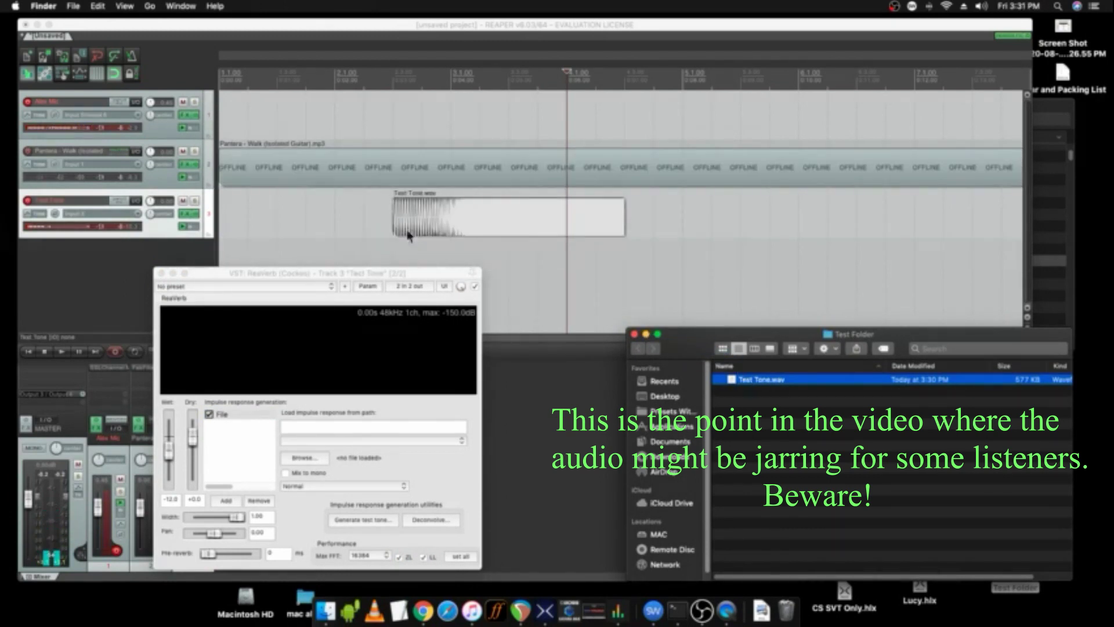
Step: Lower the Test Tone item's volume, mute the Pantera guitar track, and preview playback
{"action": "left_click", "coordinate": [395, 203]}
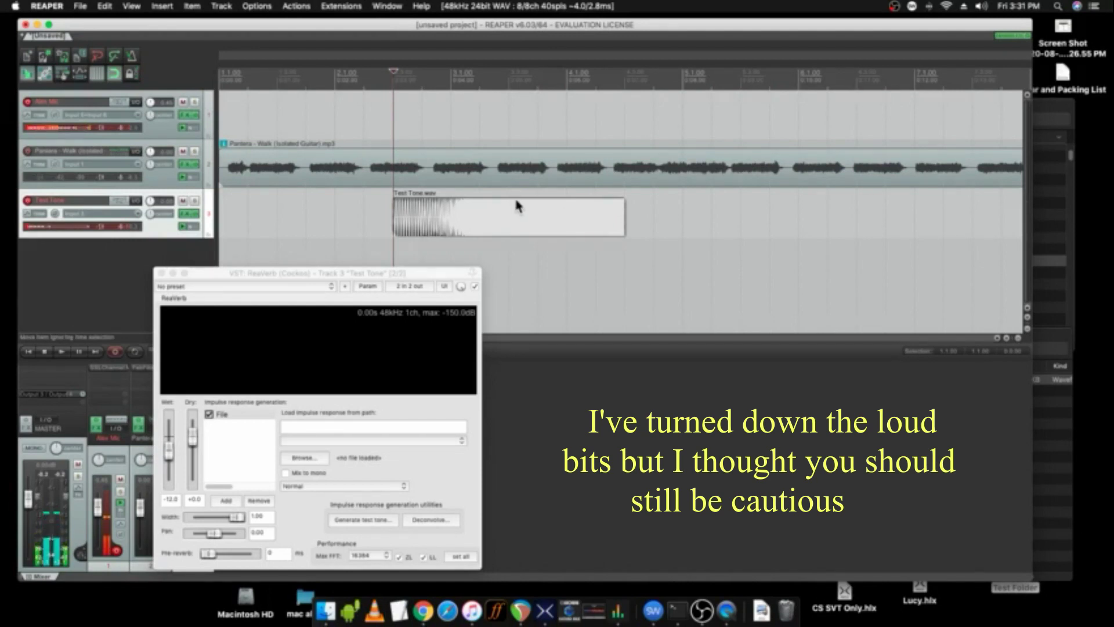
{"action": "left_click_drag", "start_coordinate": [515, 199], "coordinate": [514, 220]}
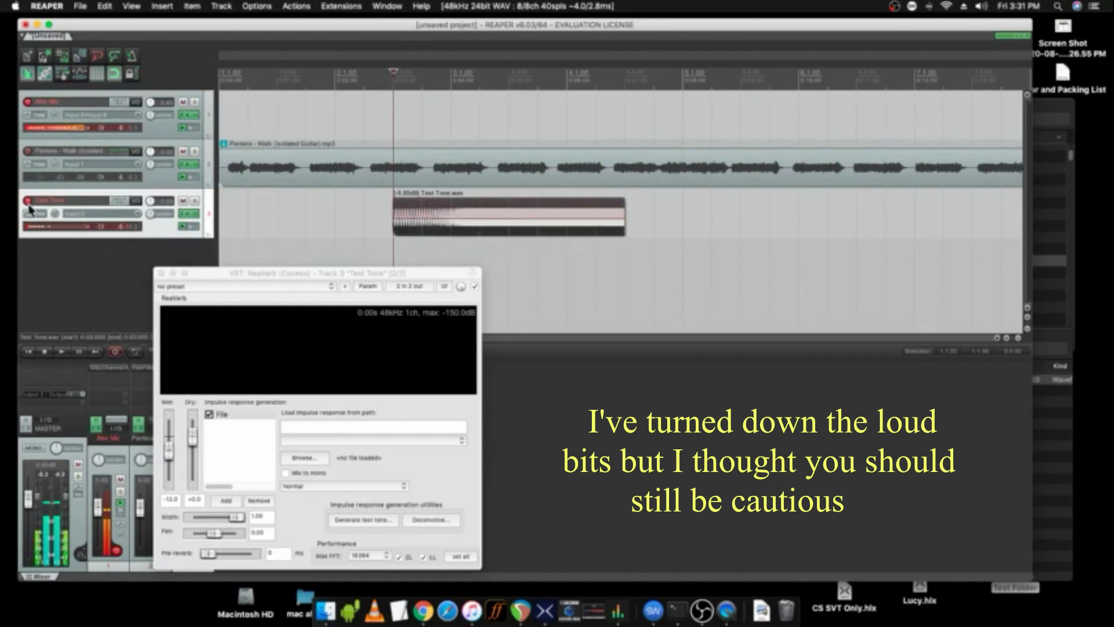
{"action": "left_click", "coordinate": [183, 151]}
{"action": "left_click_drag", "start_coordinate": [395, 271], "coordinate": [839, 272]}
{"action": "key", "text": "space"}
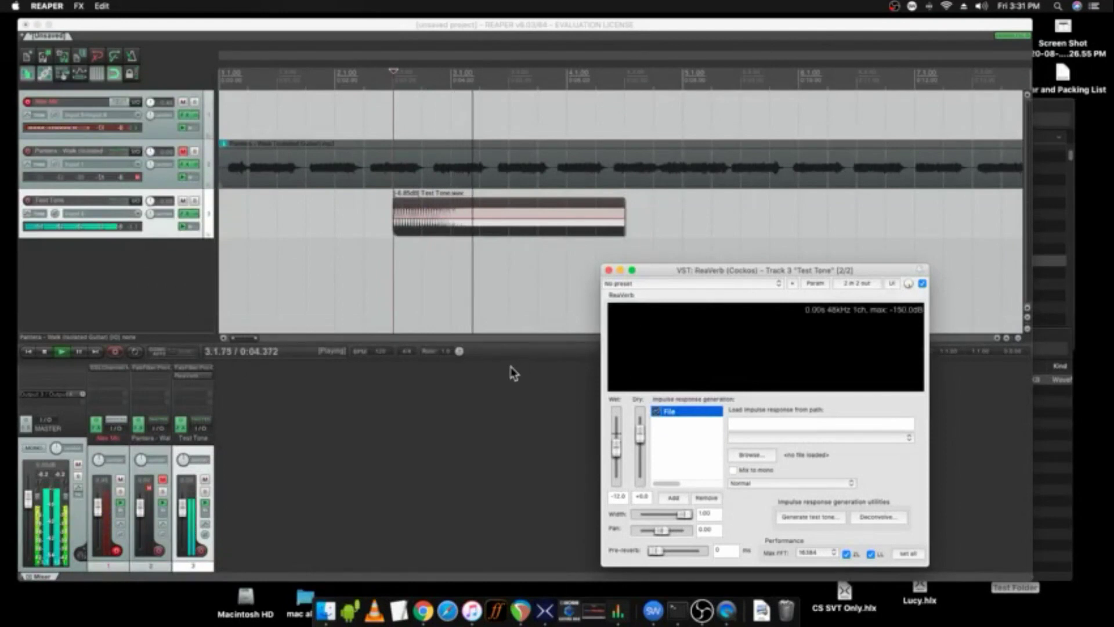
{"action": "key", "text": "space"}
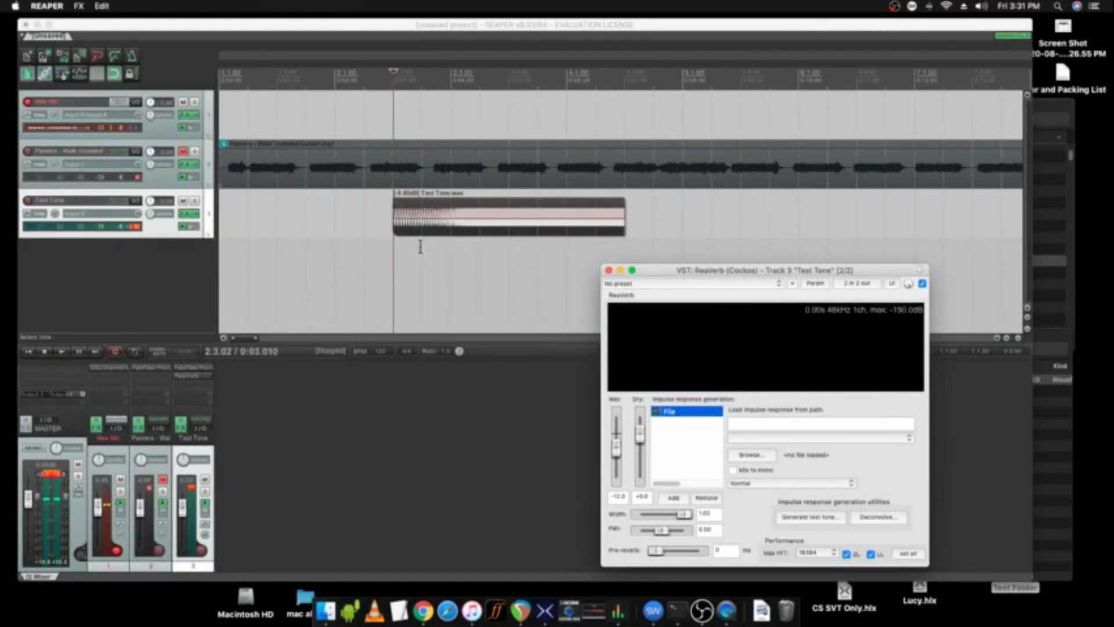
Step: Turn the sweep down to -14.1dB and audition it from just before its start
{"action": "left_click", "coordinate": [450, 233]}
{"action": "left_click_drag", "start_coordinate": [455, 218], "coordinate": [454, 228]}
{"action": "key", "text": "space"}
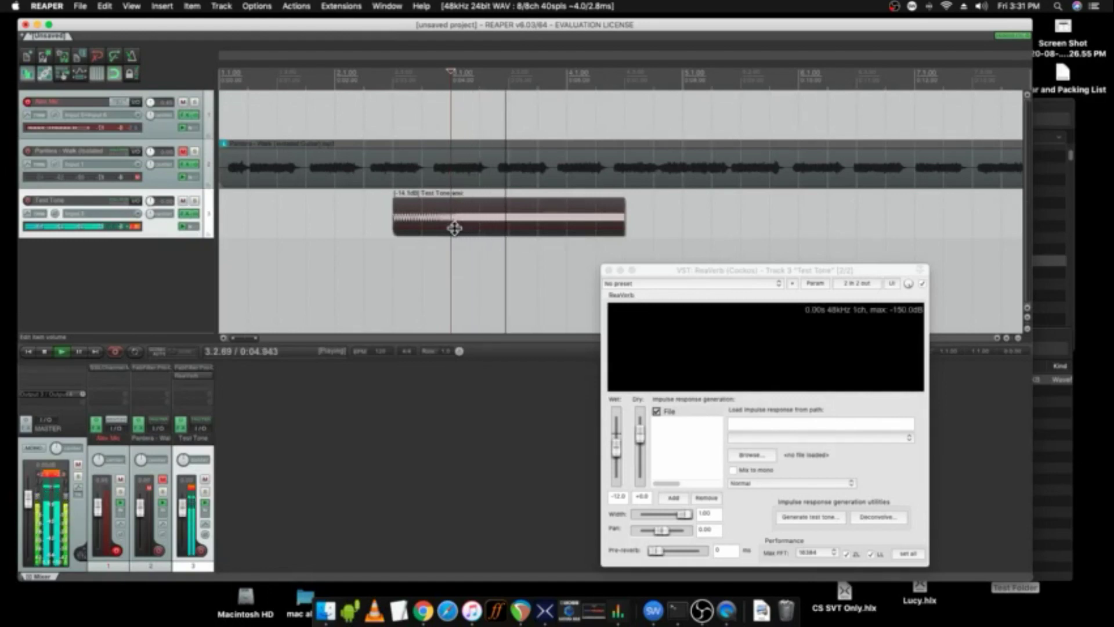
{"action": "key", "text": "space"}
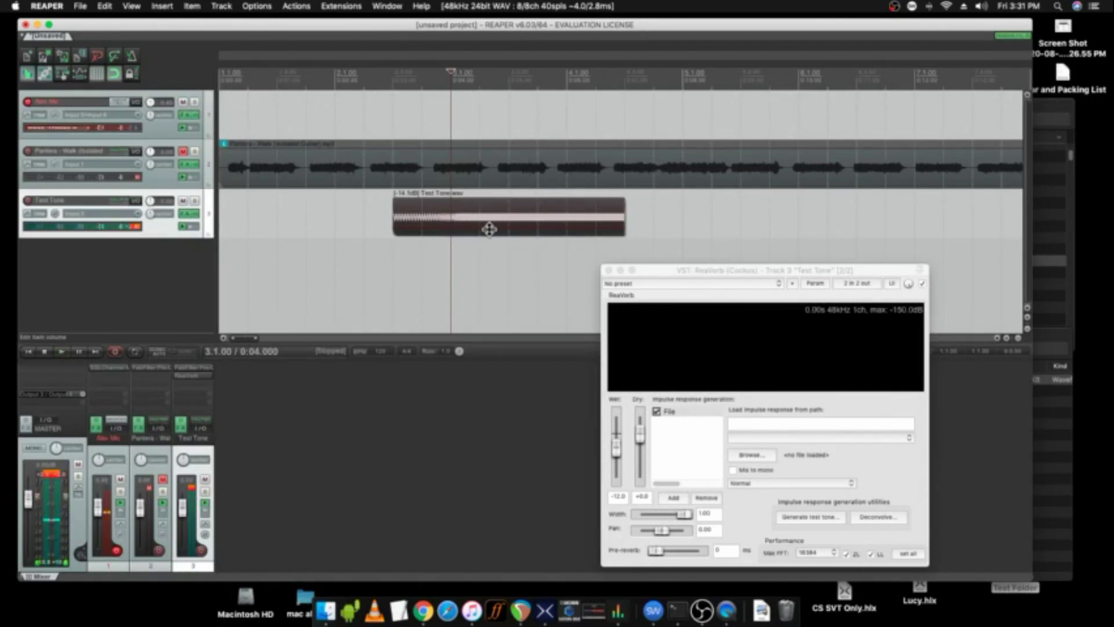
{"action": "left_click", "coordinate": [364, 223]}
{"action": "key", "text": "space"}
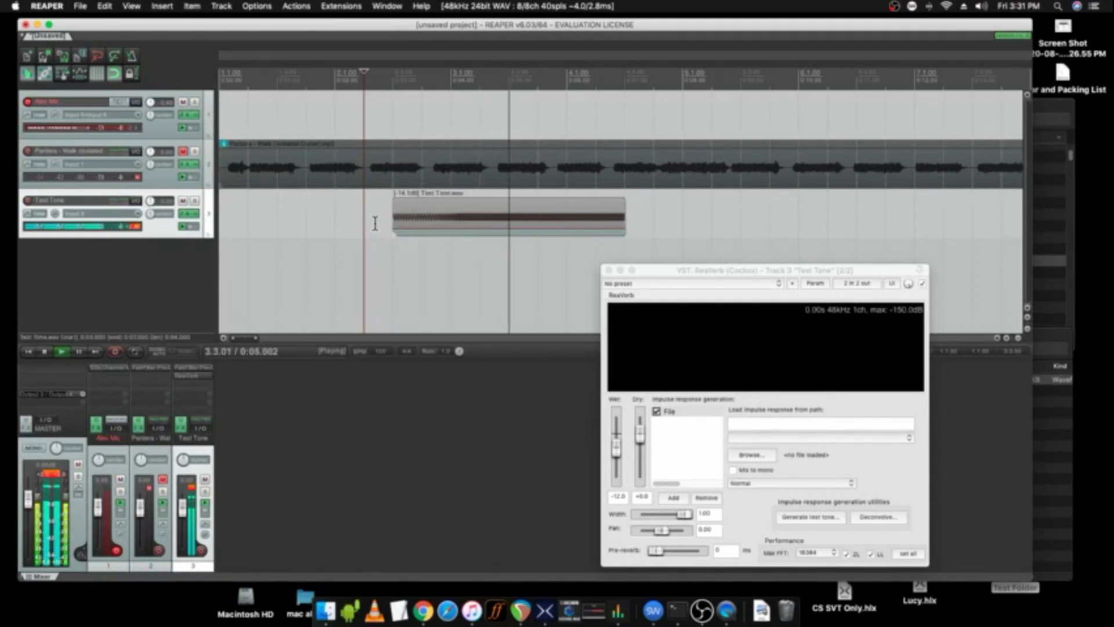
{"action": "key", "text": "space"}
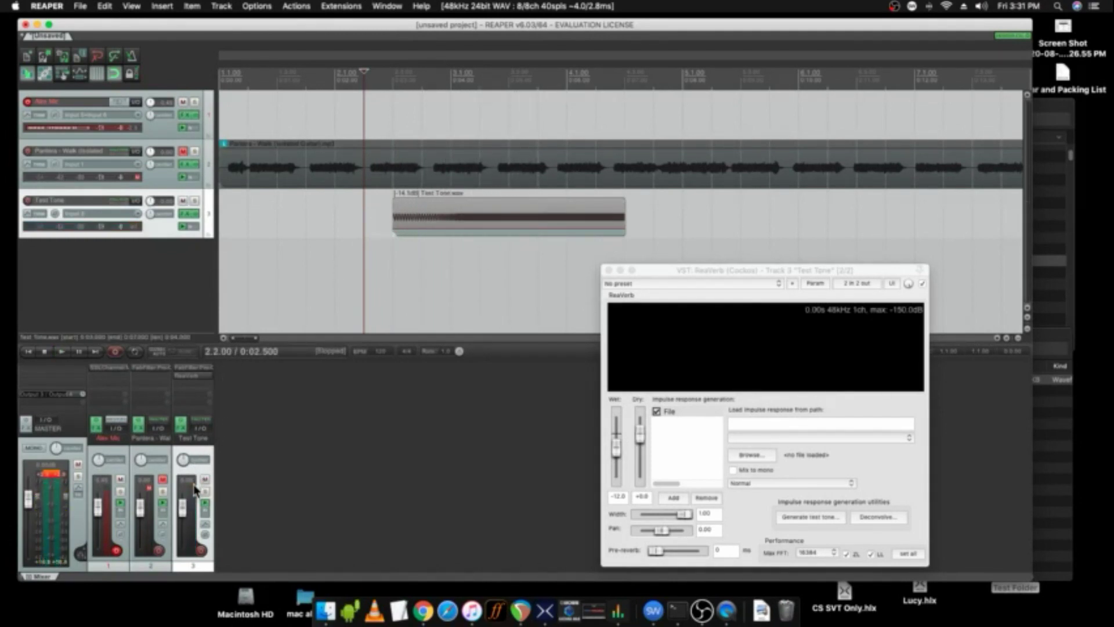
{"action": "key", "text": "space"}
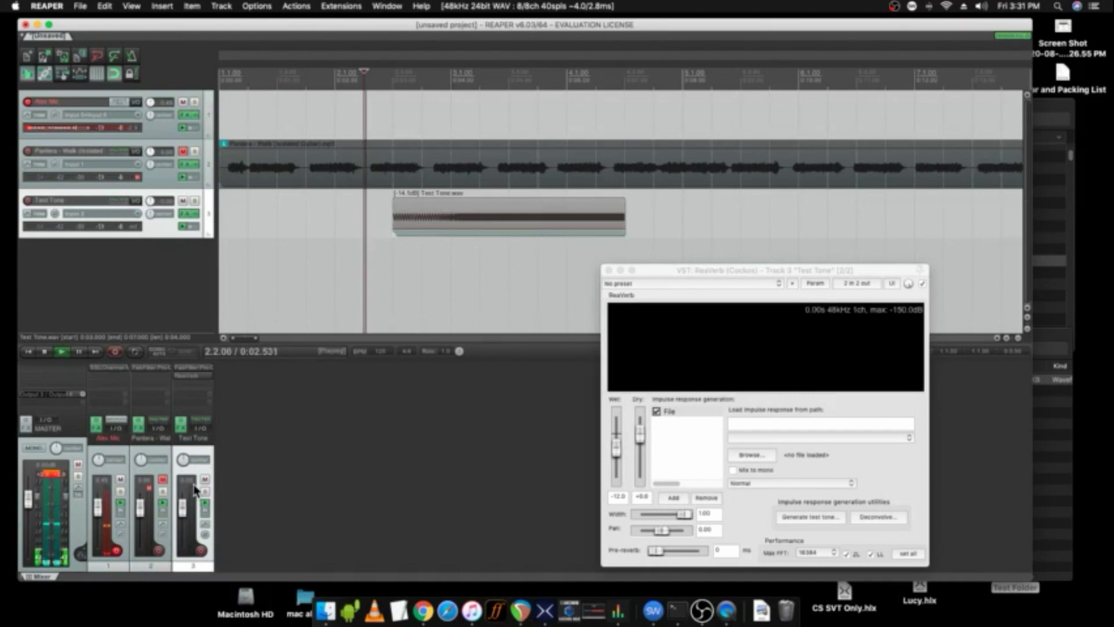
{"action": "left_click", "coordinate": [41, 483]}
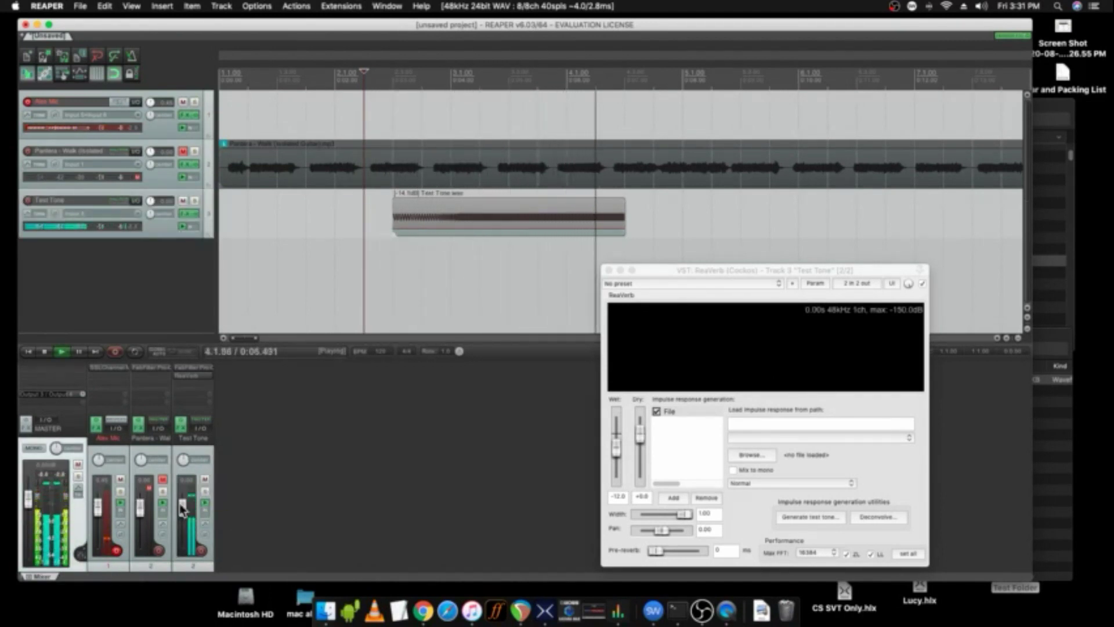
{"action": "key", "text": "space"}
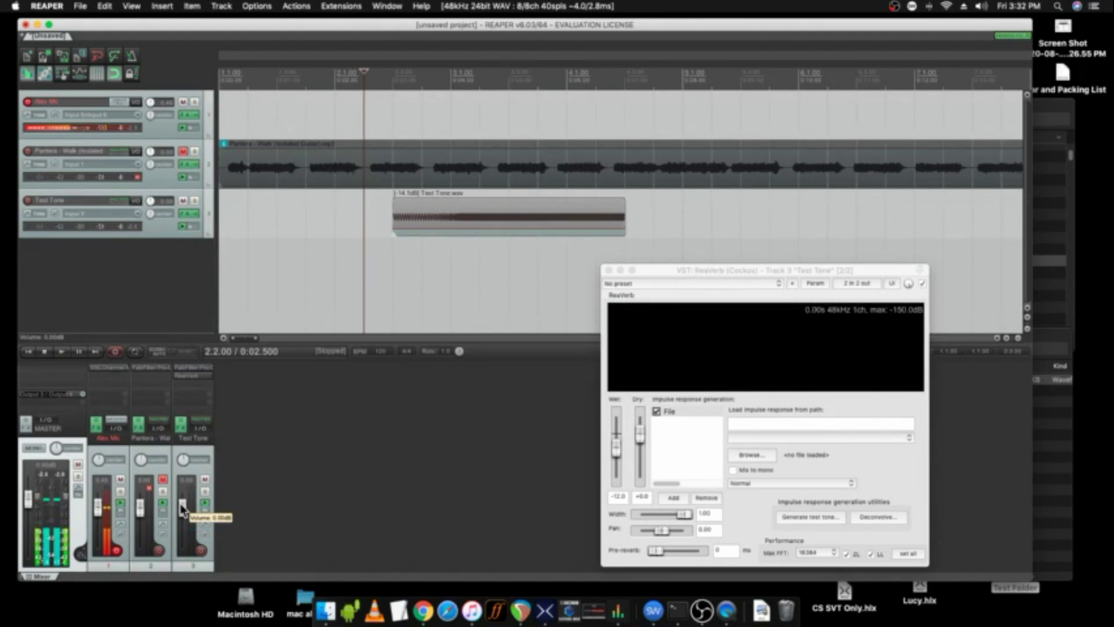
Step: Set the sweep item's volume to -11.7dB in its properties and audition it
{"action": "double_click", "coordinate": [467, 228]}
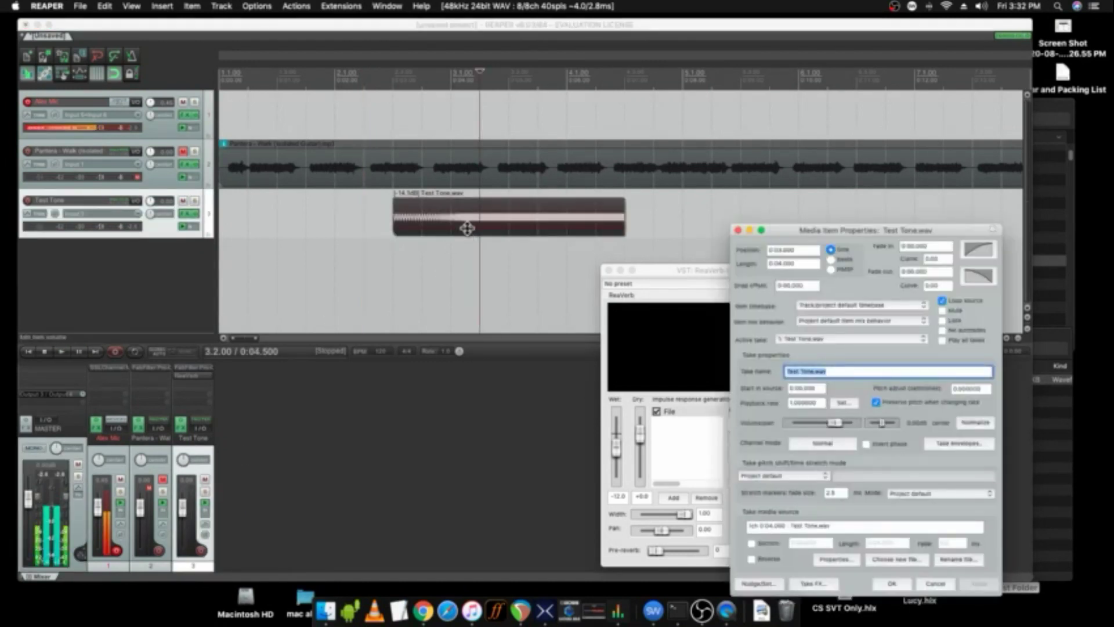
{"action": "left_click", "coordinate": [467, 228]}
{"action": "key", "text": "space"}
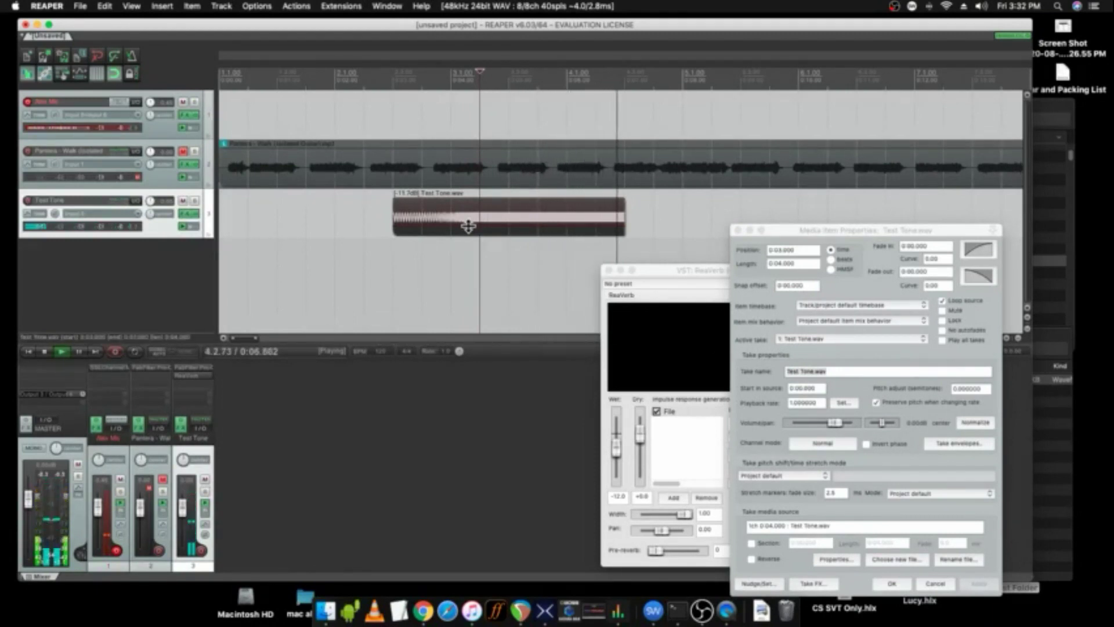
{"action": "key", "text": "space"}
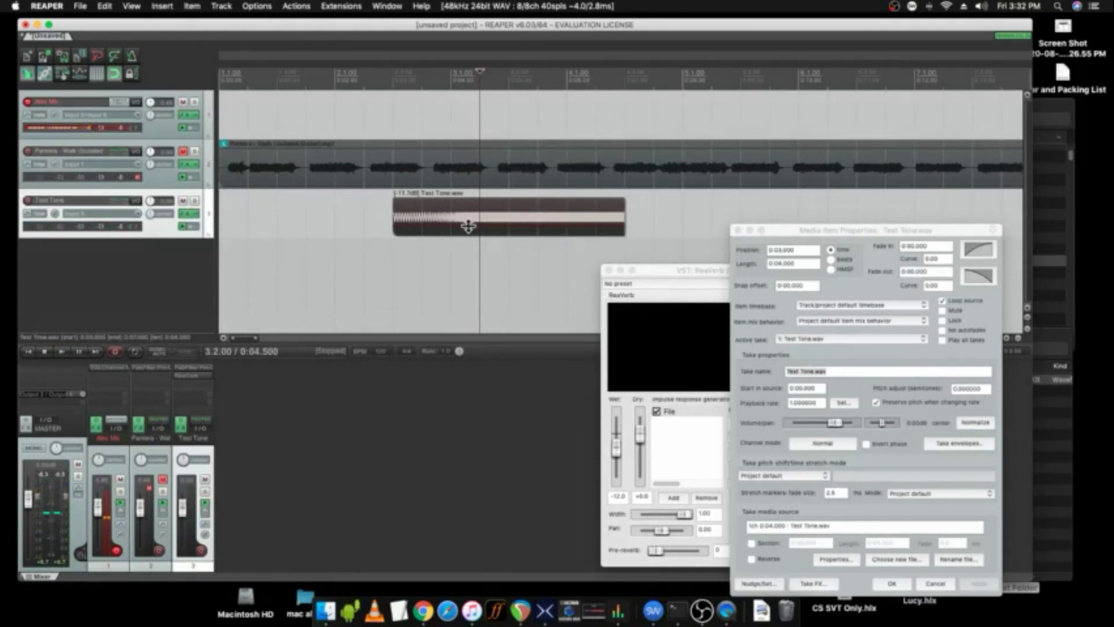
Step: Select the time range from 2.3.00 to 4.2.00 covering the sweep item
{"action": "left_click", "coordinate": [401, 246]}
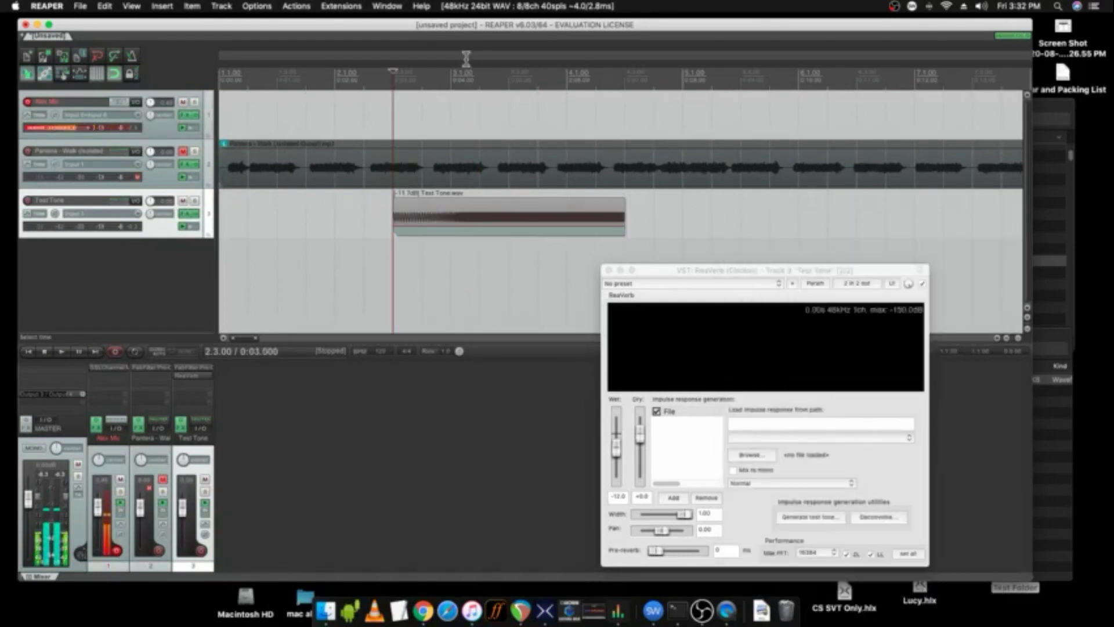
{"action": "left_click_drag", "start_coordinate": [392, 80], "coordinate": [625, 79]}
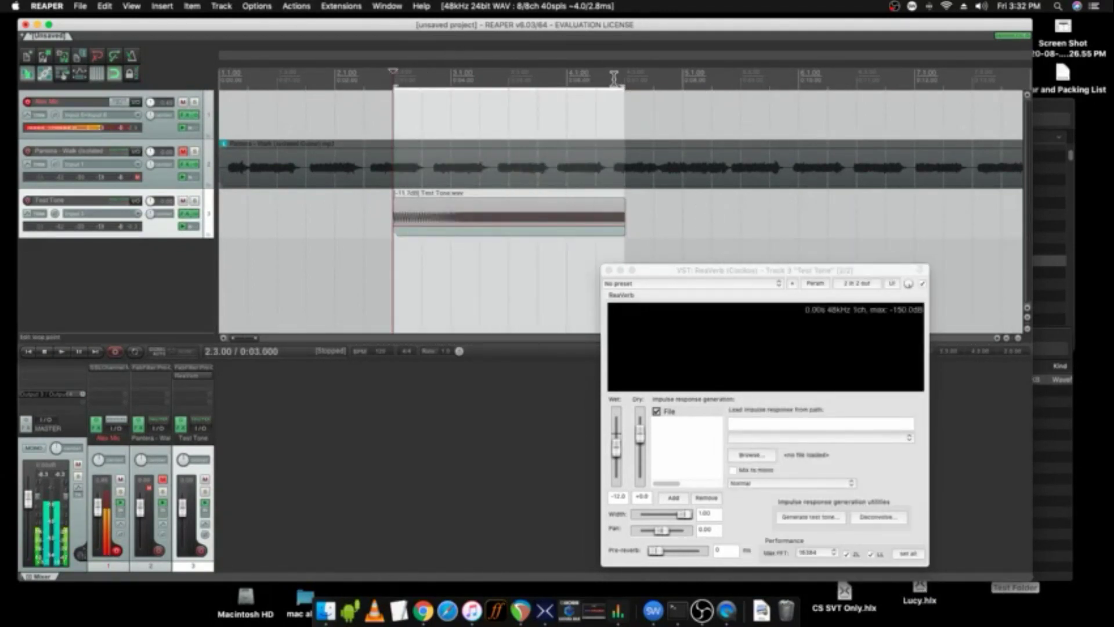
{"action": "left_click", "coordinate": [81, 7]}
Step: Render the time selection as a 48000 Hz 24-bit WAV named 'Gime Sweep'
{"action": "left_click", "coordinate": [97, 181]}
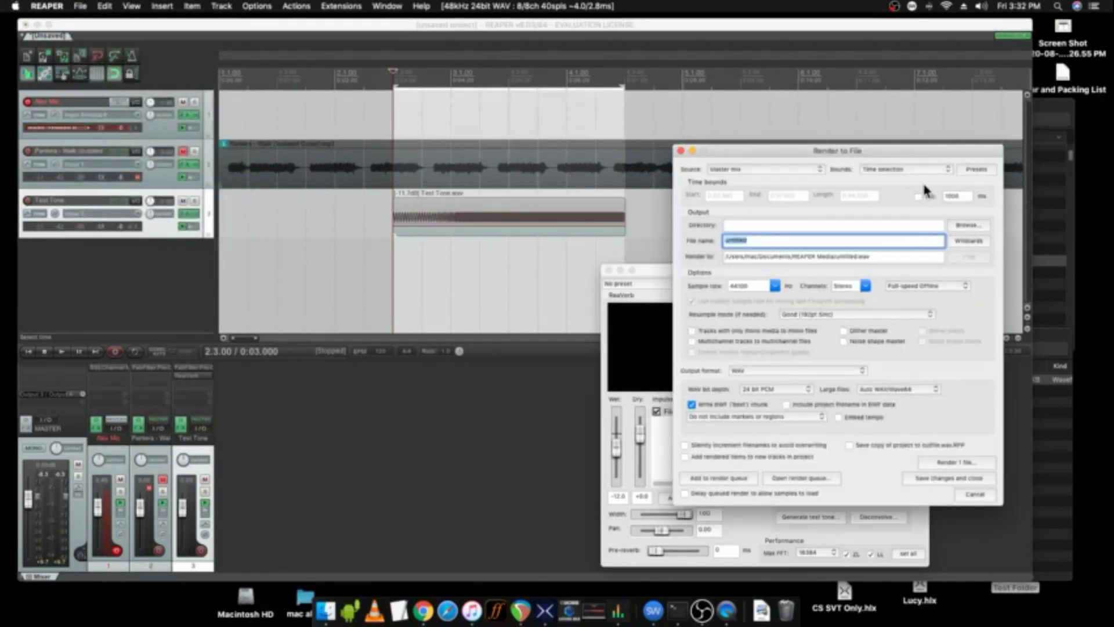
{"action": "left_click", "coordinate": [905, 169]}
{"action": "left_click", "coordinate": [914, 169]}
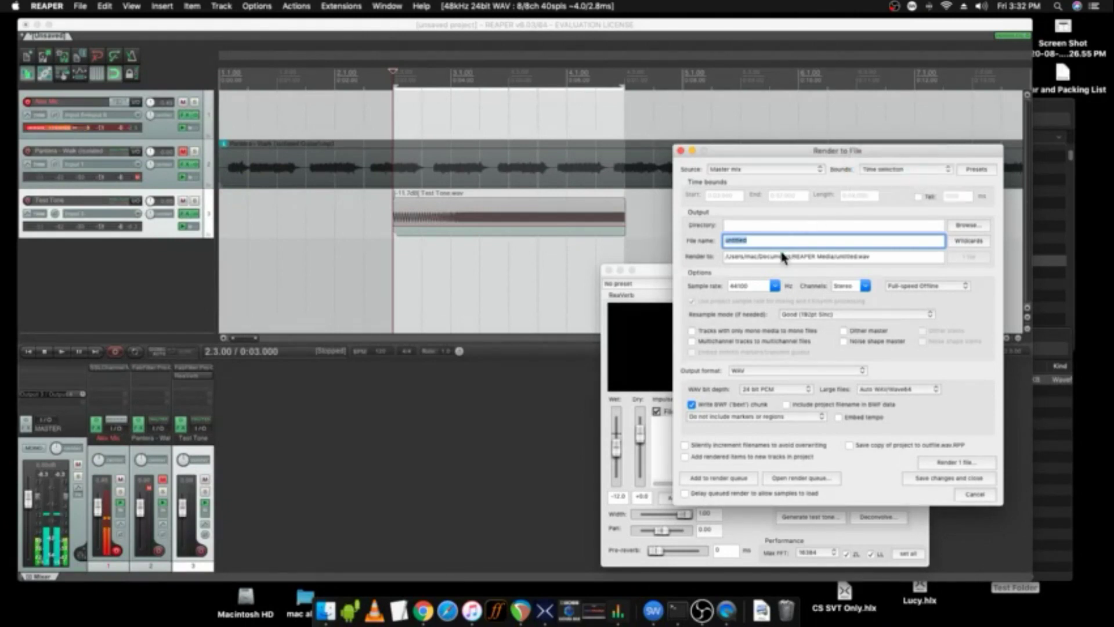
{"action": "type", "text": "G"}
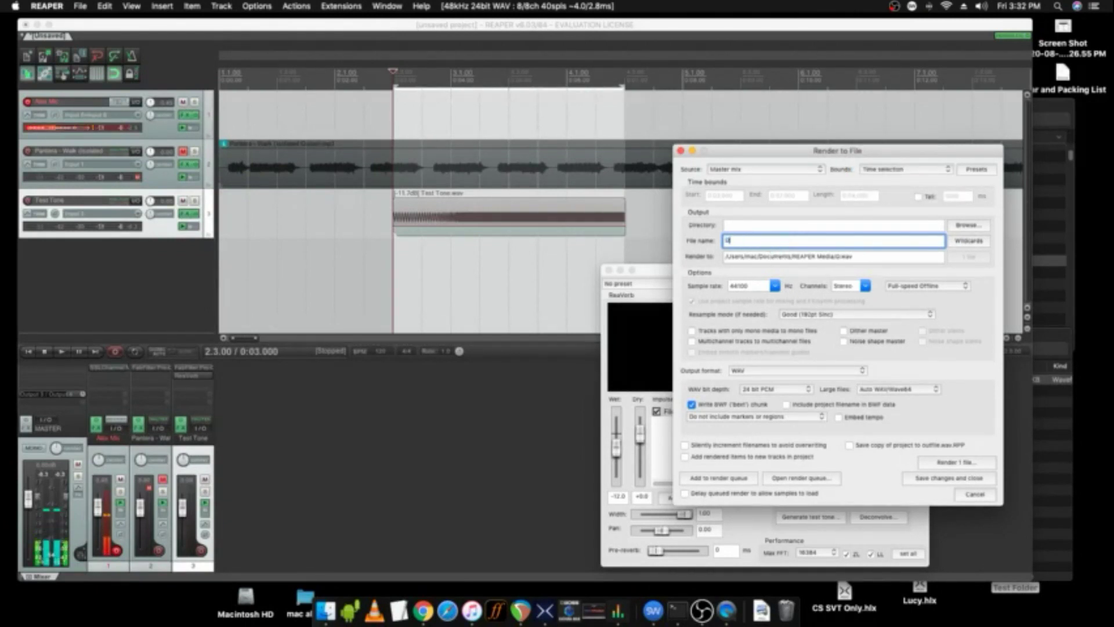
{"action": "type", "text": "ime Sweep"}
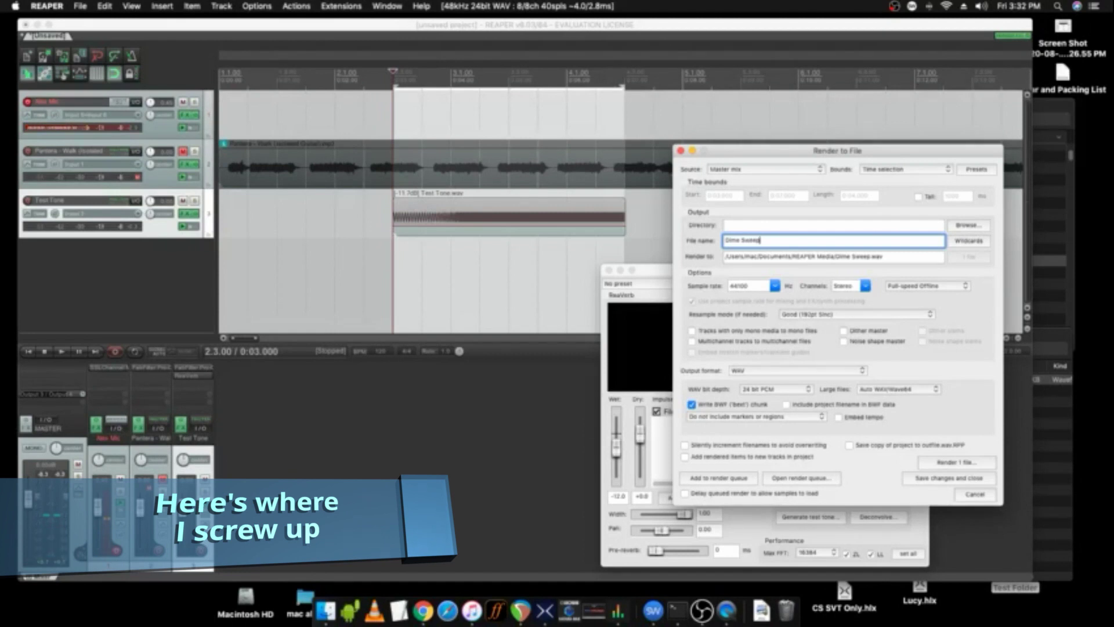
{"action": "left_click", "coordinate": [774, 286]}
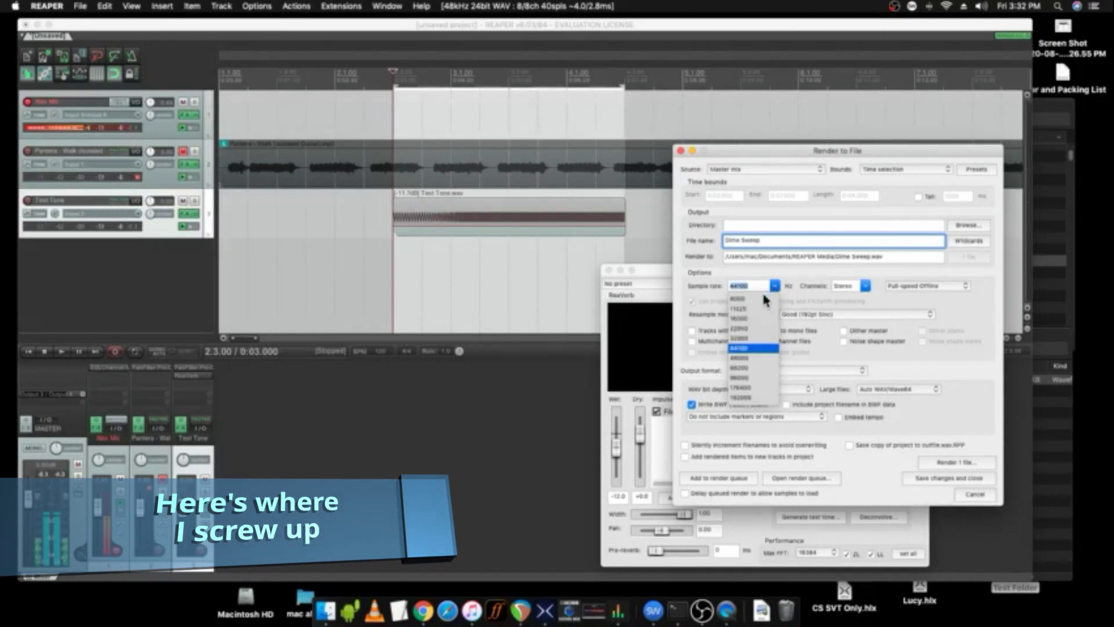
{"action": "left_click", "coordinate": [742, 358]}
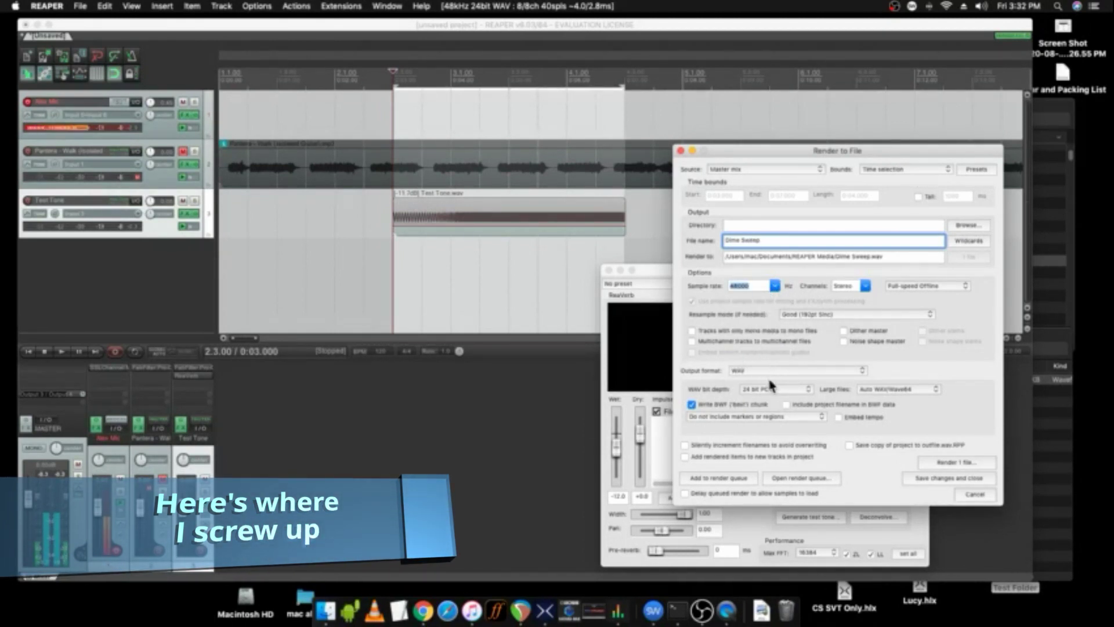
{"action": "left_click", "coordinate": [938, 462]}
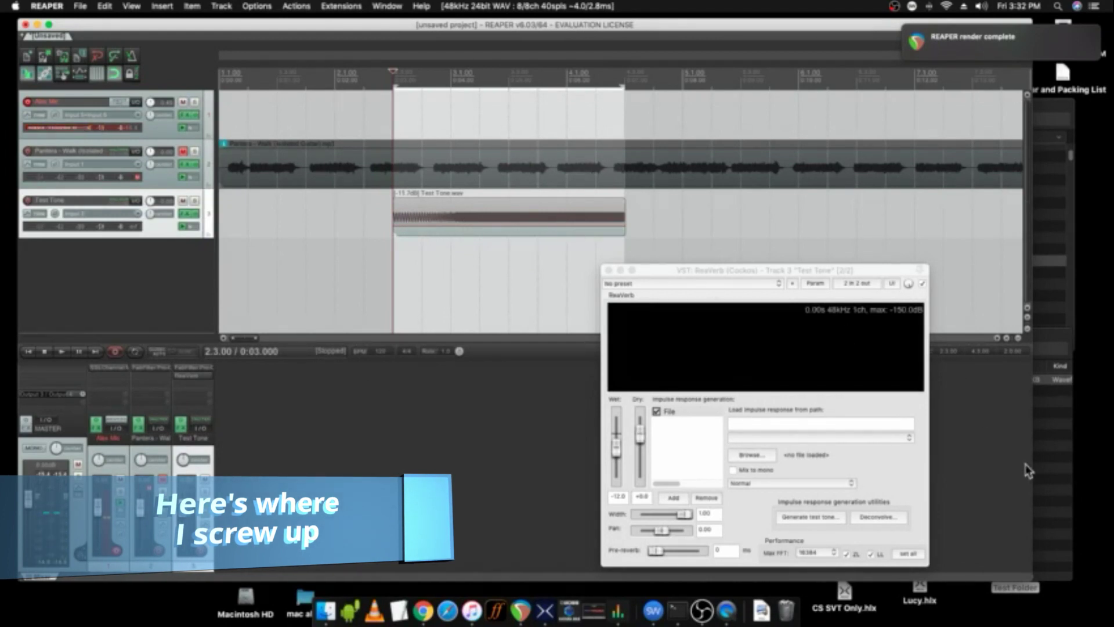
Step: Re-render the Dime Sweep audio with Test Folder set as the output directory
{"action": "left_click", "coordinate": [1050, 467]}
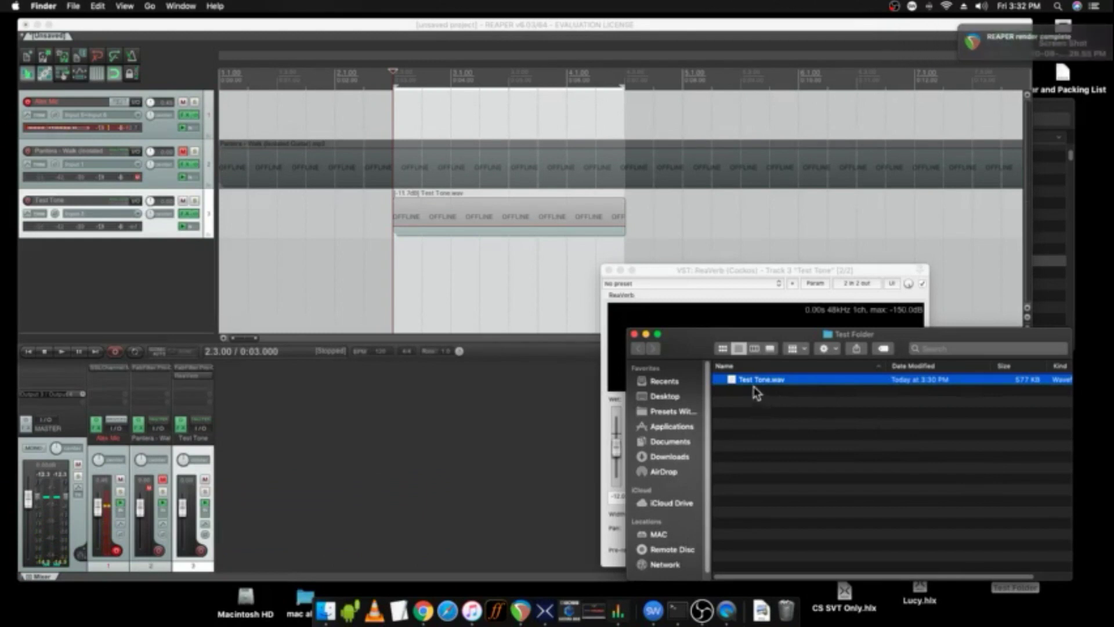
{"action": "left_click", "coordinate": [313, 272]}
{"action": "left_click", "coordinate": [80, 6]}
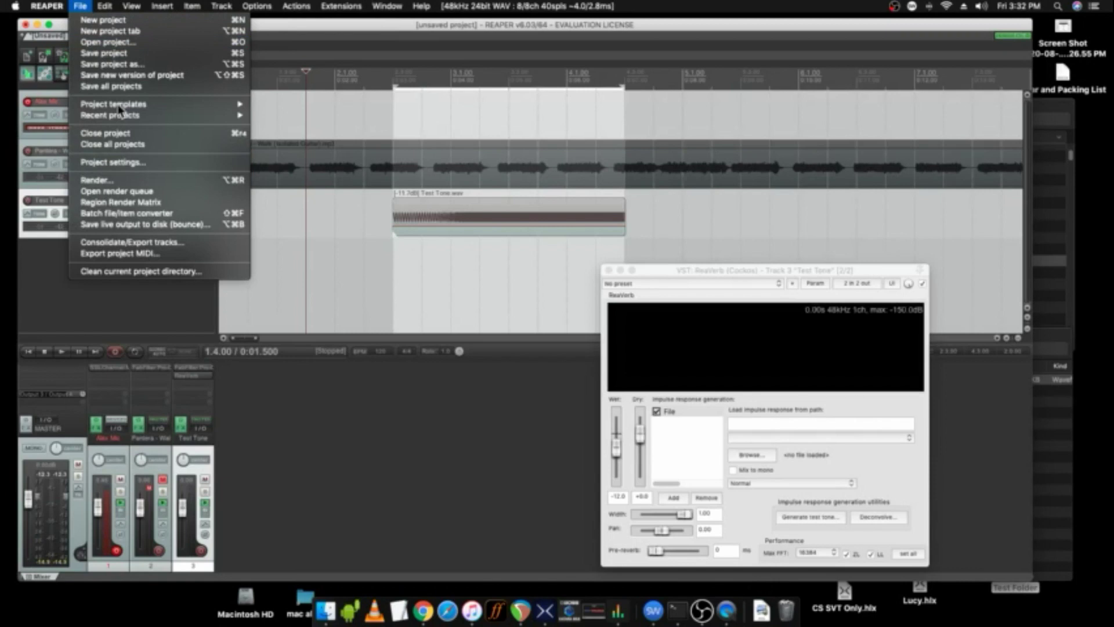
{"action": "left_click", "coordinate": [114, 180]}
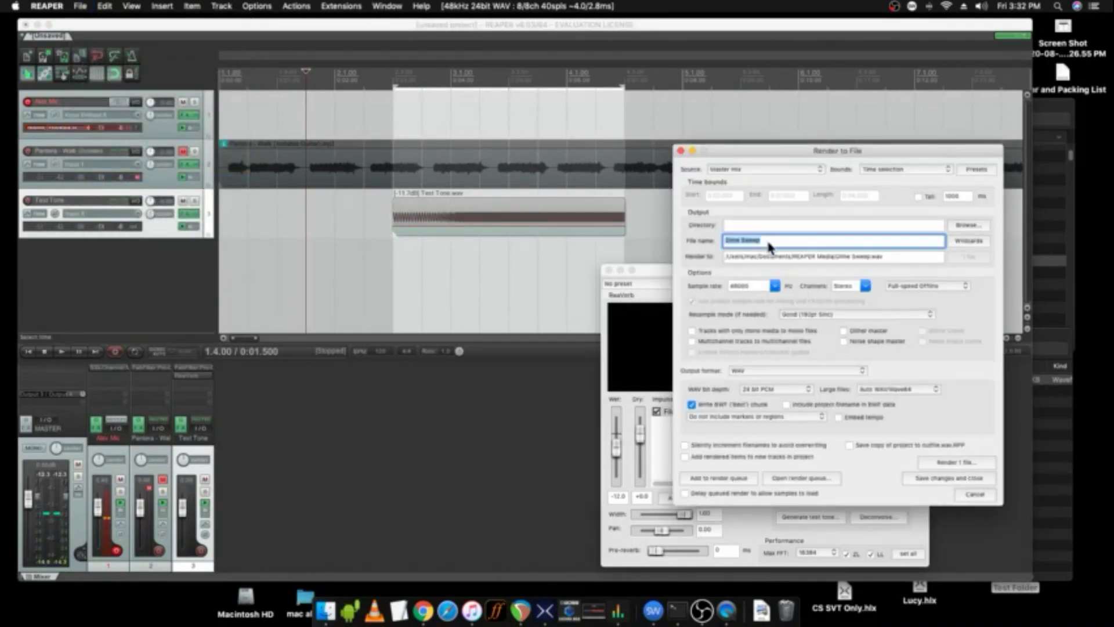
{"action": "left_click", "coordinate": [967, 229]}
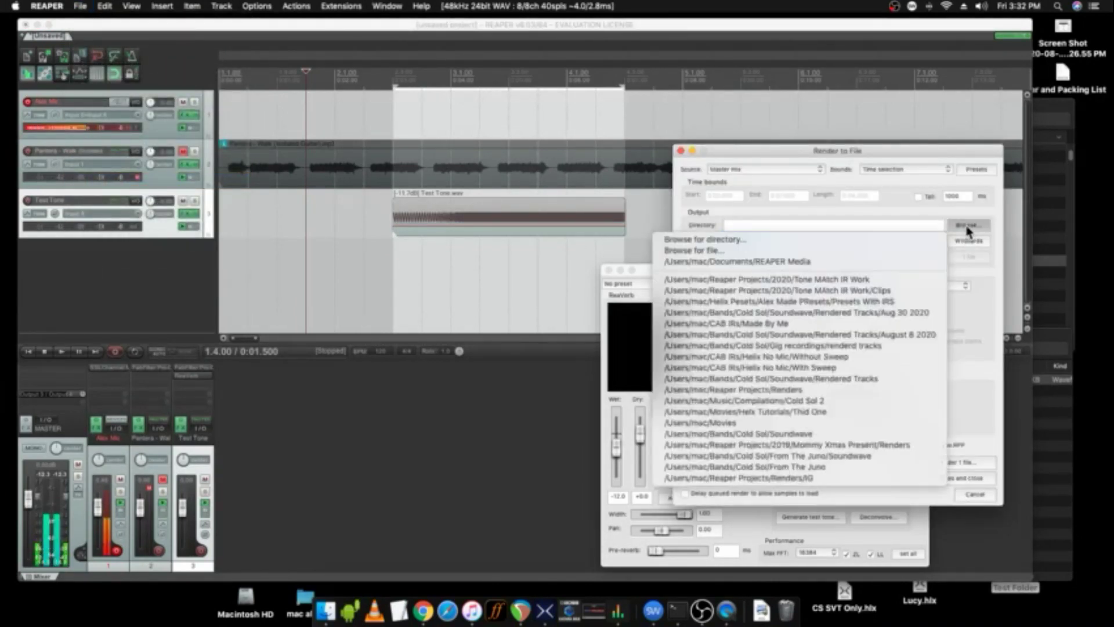
{"action": "left_click", "coordinate": [823, 241]}
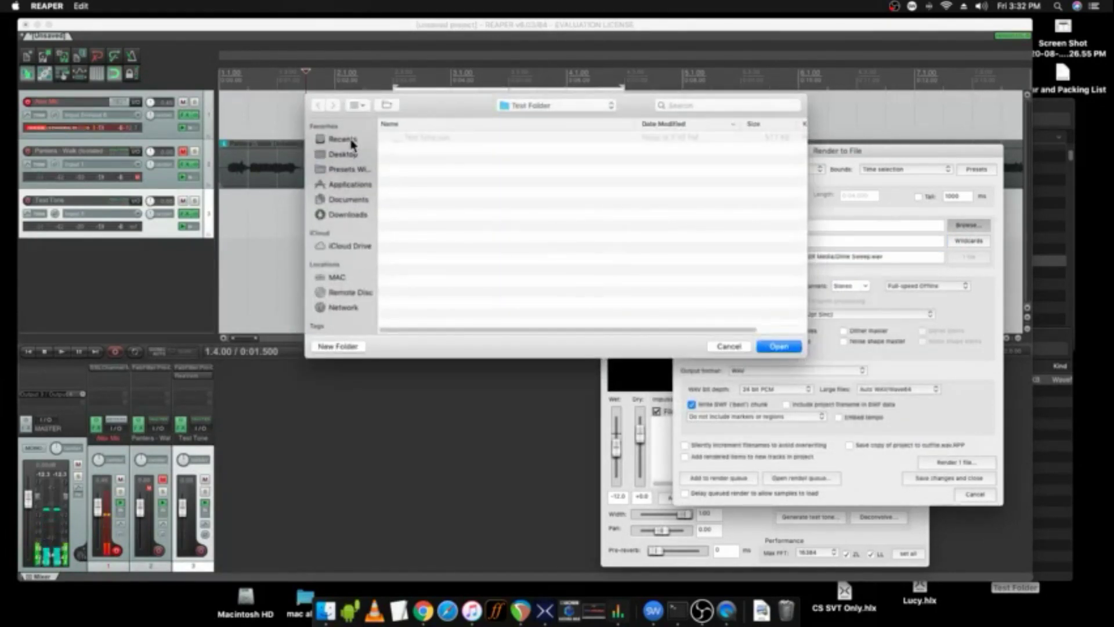
{"action": "left_click", "coordinate": [778, 346]}
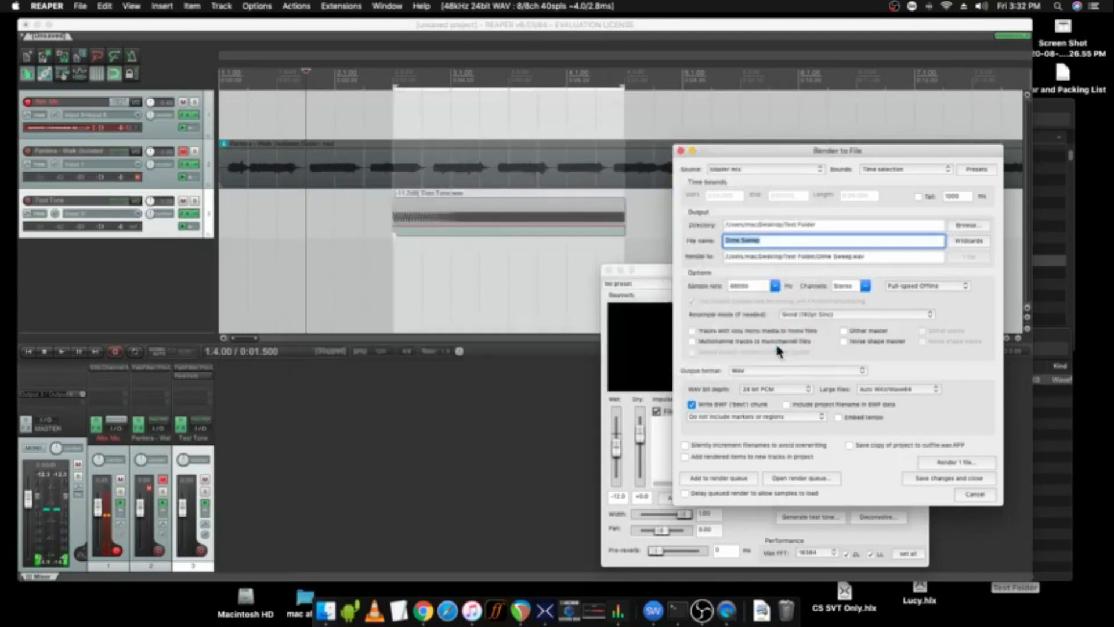
{"action": "left_click", "coordinate": [946, 462]}
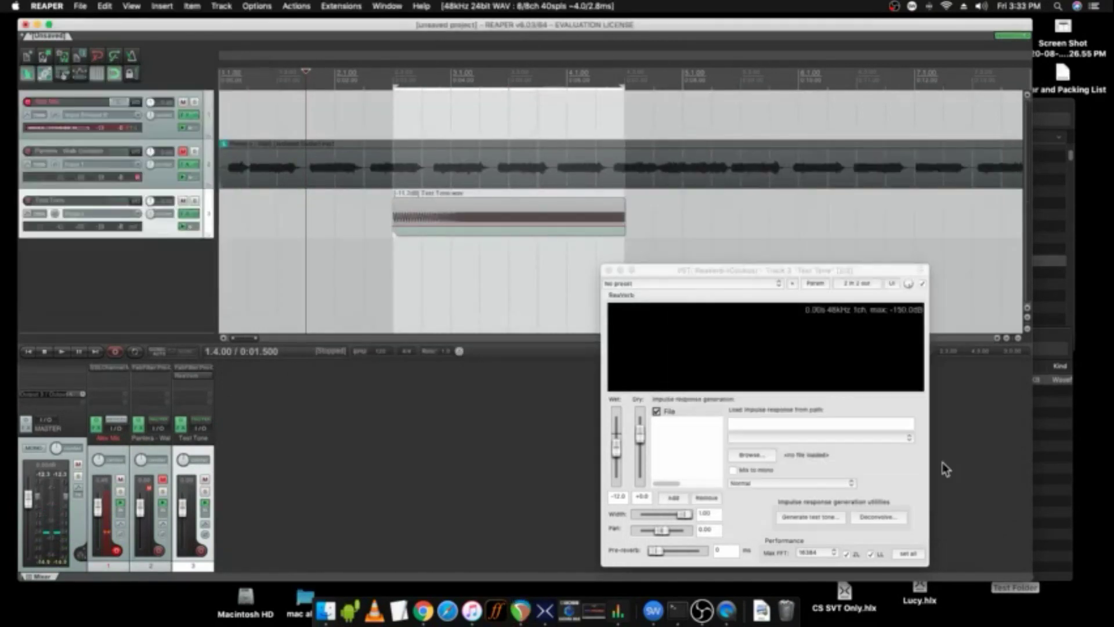
Step: Confirm Dime Sweep.wav appears in Test Folder alongside Test Tone.wav
{"action": "left_click", "coordinate": [1068, 490]}
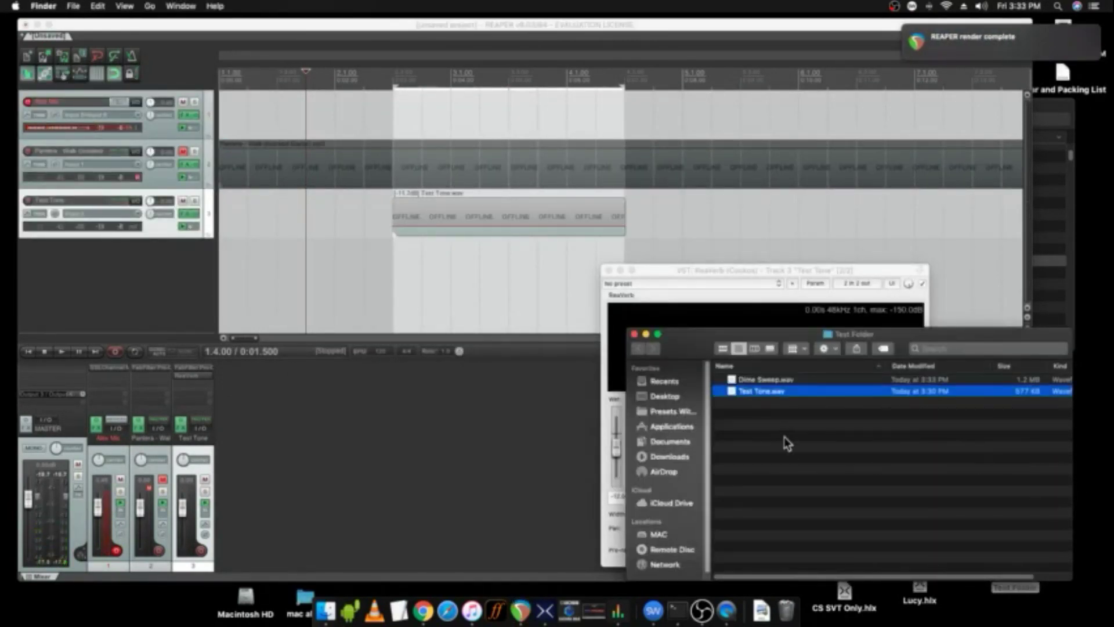
{"action": "left_click", "coordinate": [757, 391]}
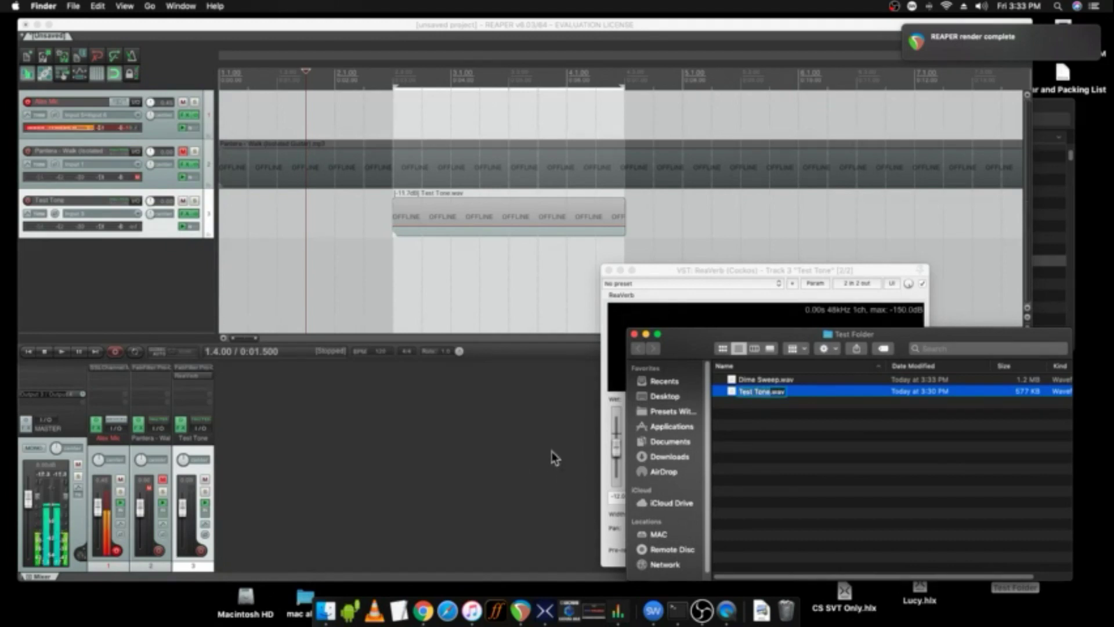
{"action": "left_click", "coordinate": [764, 380]}
{"action": "left_click", "coordinate": [478, 427]}
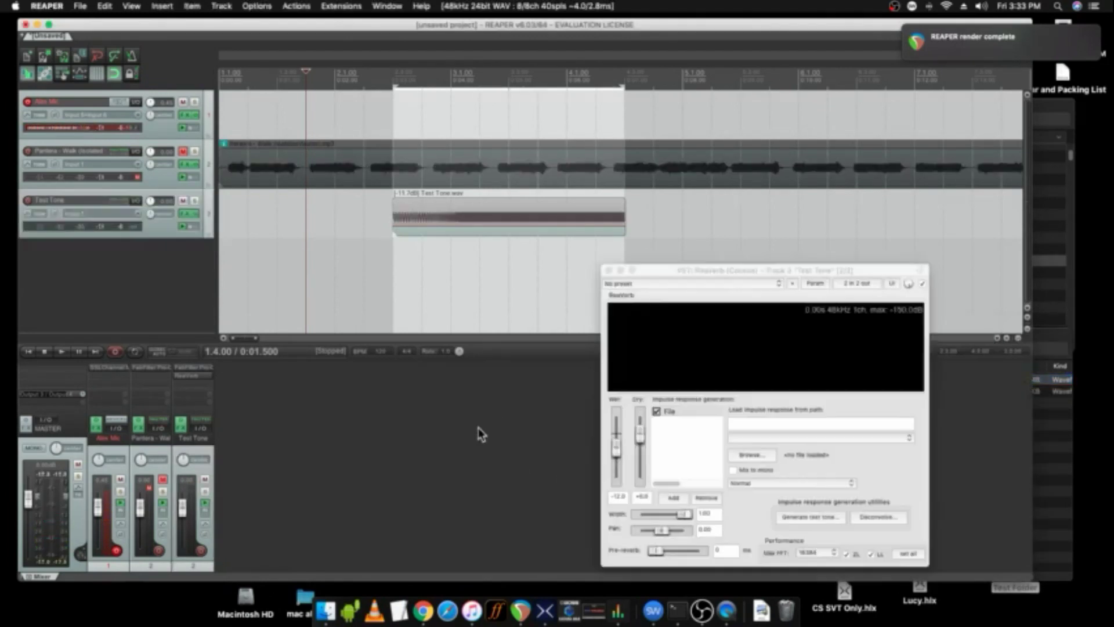
Step: Import Dime Sweep.wav from Test Folder into REAPER as a new Dime Sweep track 4
{"action": "left_click", "coordinate": [1069, 455]}
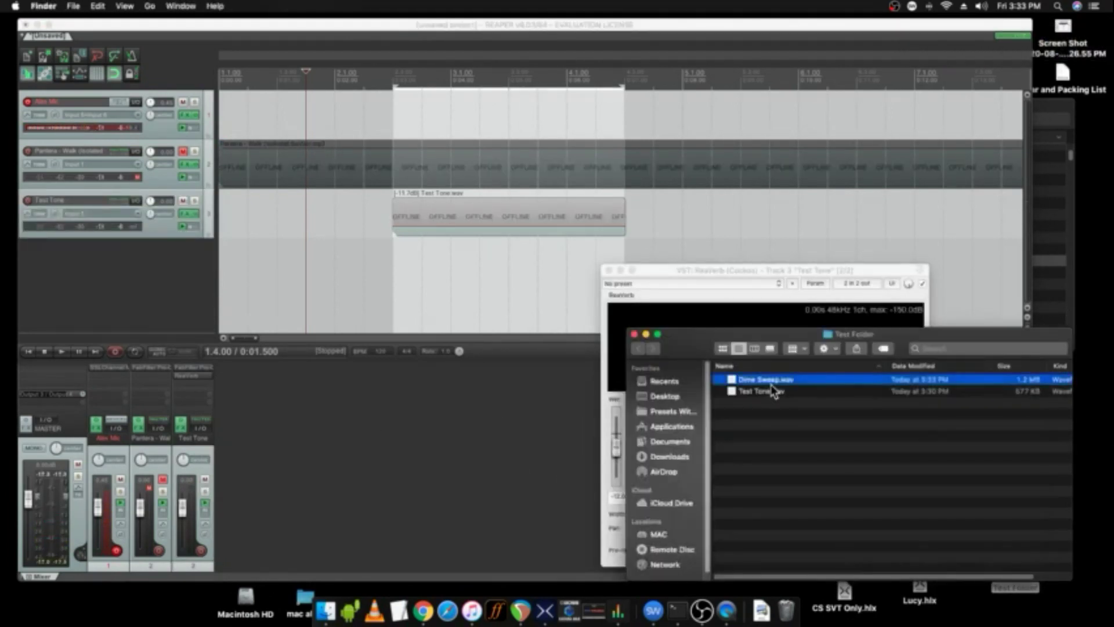
{"action": "left_click_drag", "start_coordinate": [760, 383], "coordinate": [687, 256]}
{"action": "left_click", "coordinate": [691, 257]}
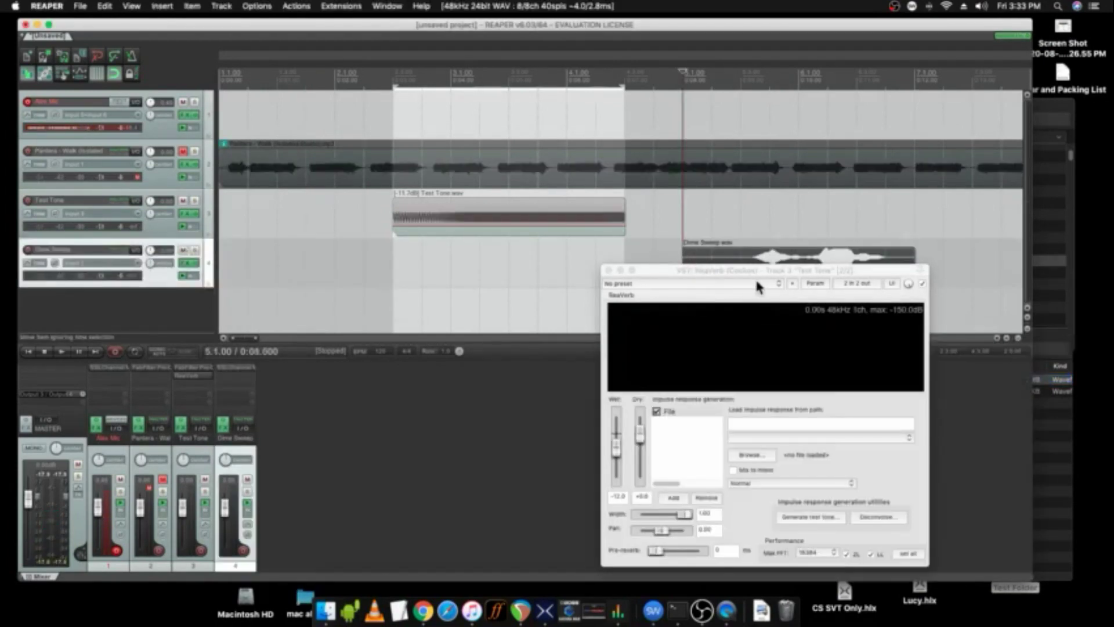
{"action": "left_click_drag", "start_coordinate": [755, 271], "coordinate": [774, 358]}
{"action": "left_click", "coordinate": [764, 273]}
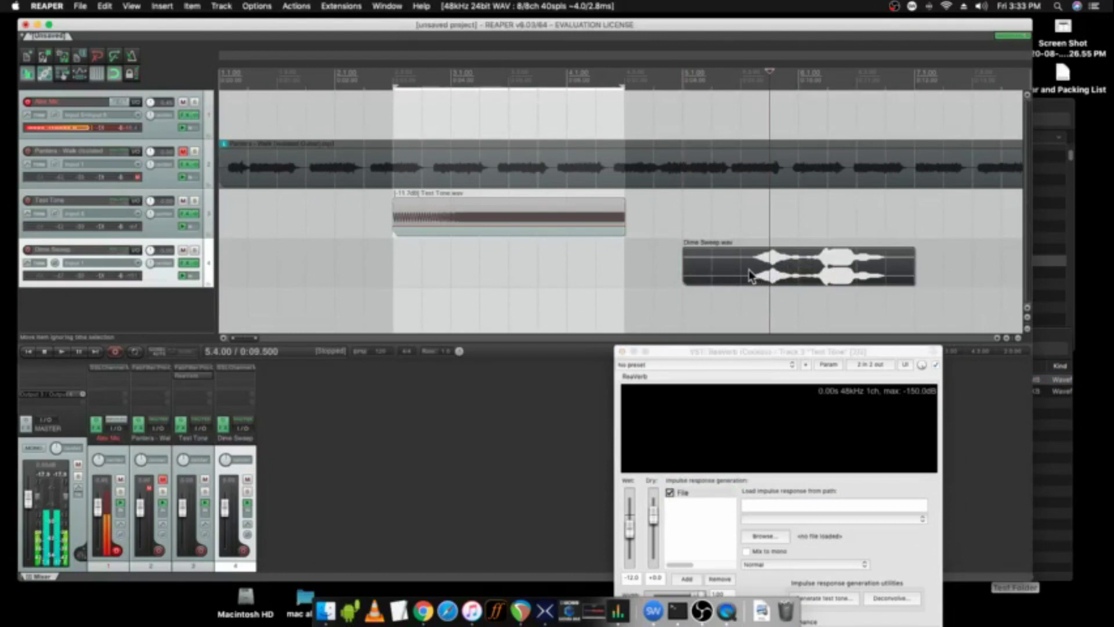
{"action": "left_click", "coordinate": [473, 218]}
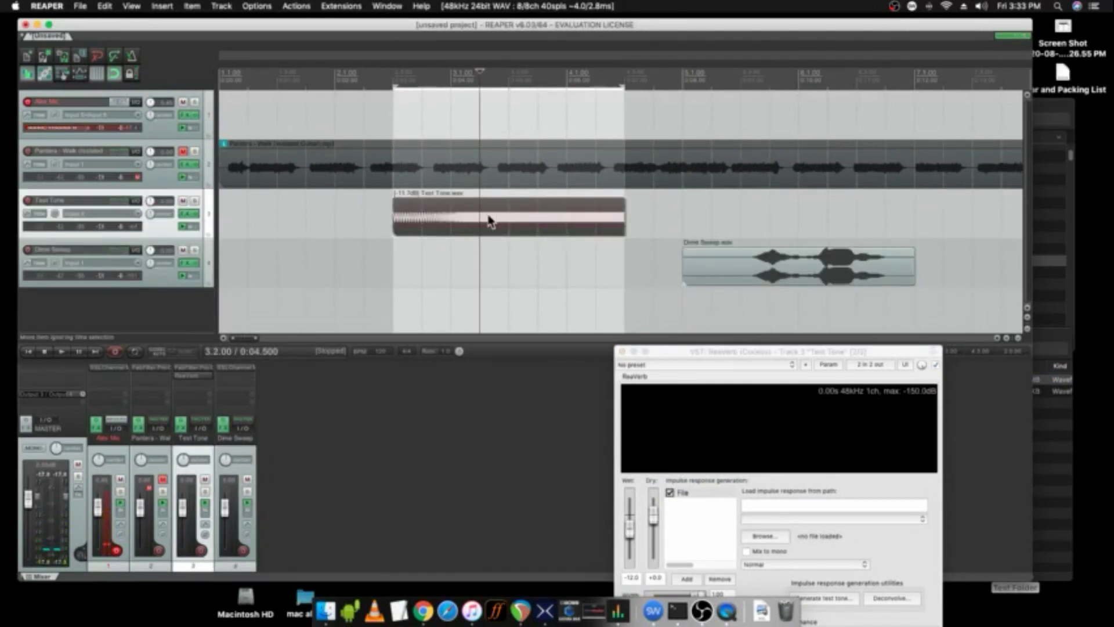
{"action": "left_click", "coordinate": [741, 273]}
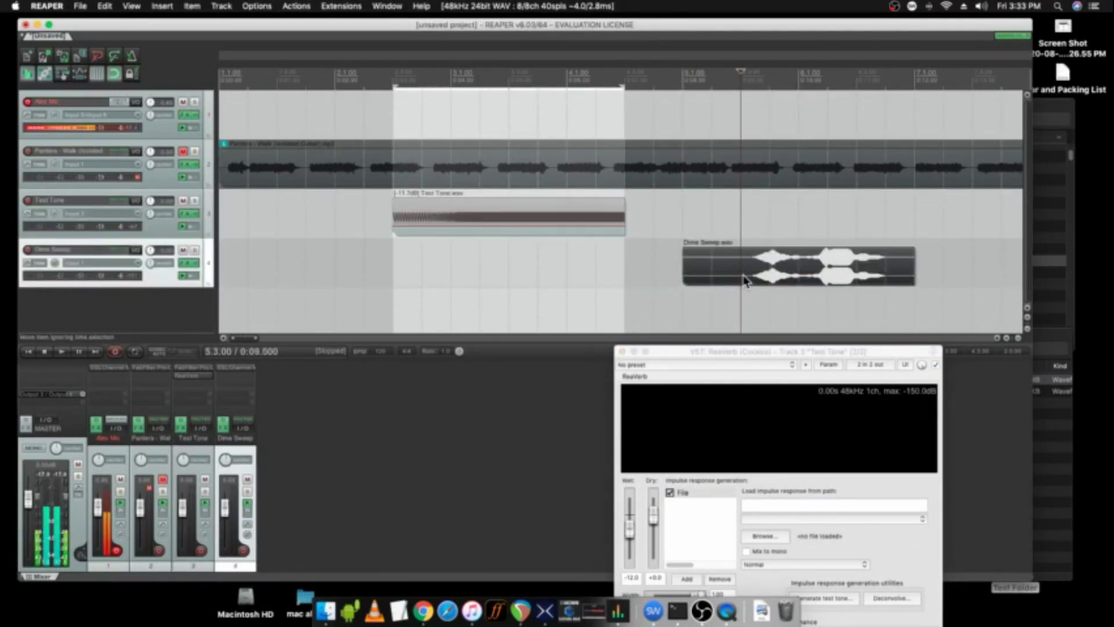
Step: Check the Test Tone track's FX chain, then delete the Dime Sweep clip from track 4
{"action": "left_click", "coordinate": [184, 216]}
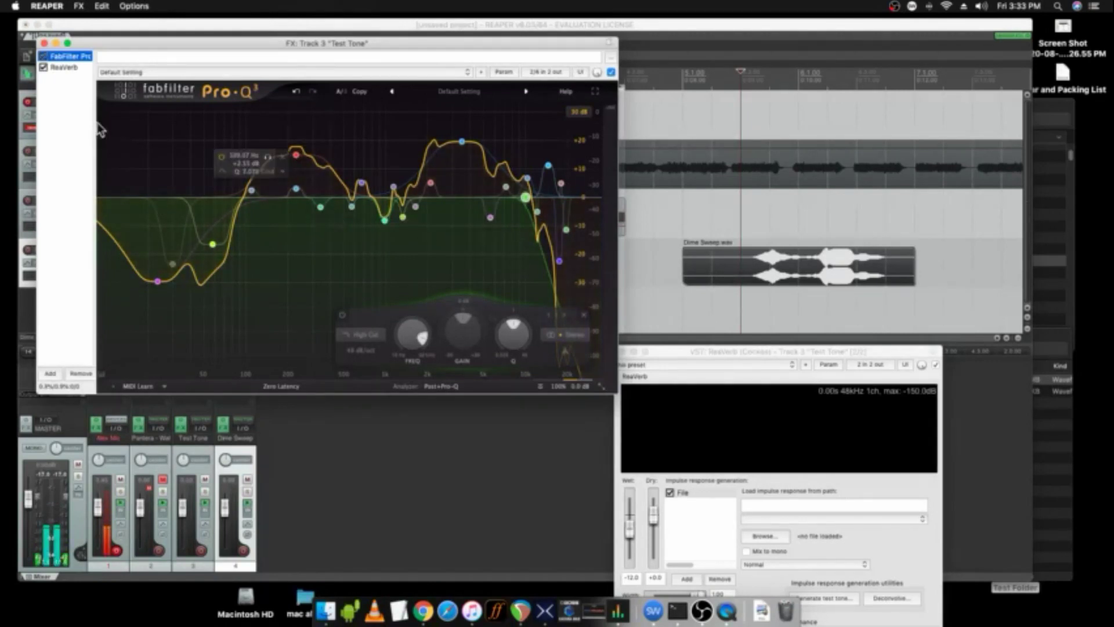
{"action": "left_click", "coordinate": [44, 43]}
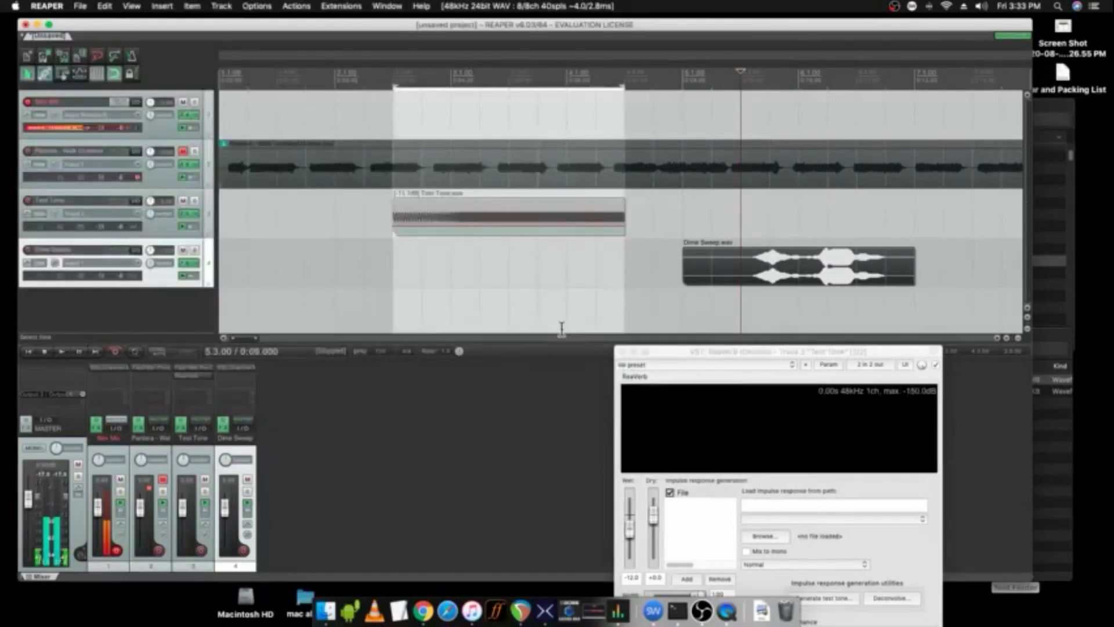
{"action": "left_click", "coordinate": [798, 280]}
{"action": "key", "text": "Delete"}
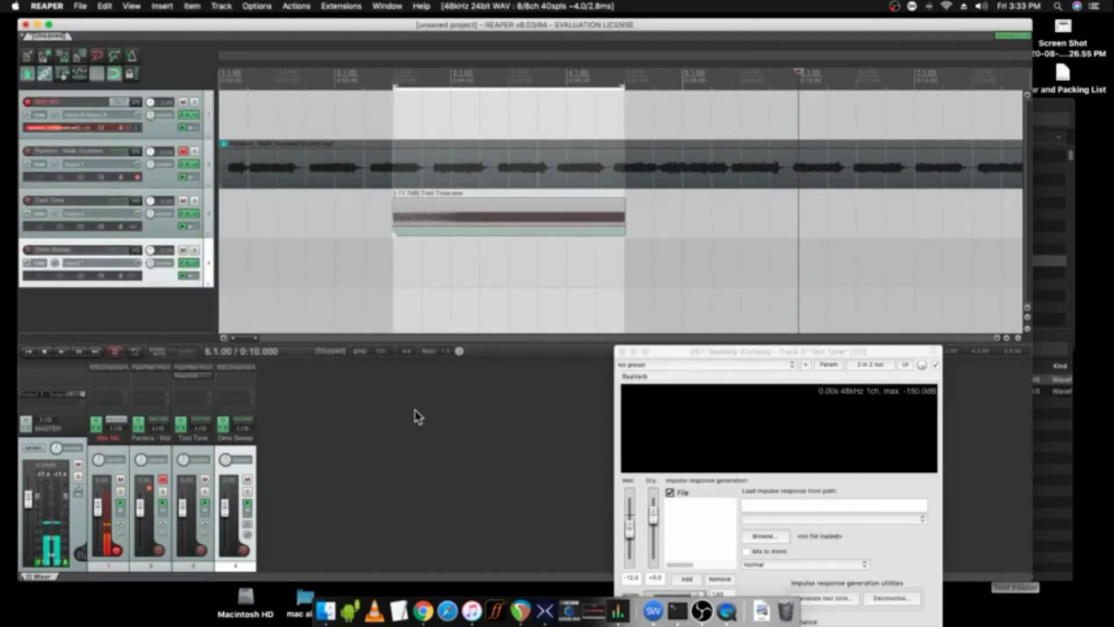
Step: Reopen ReaVerb on the Test Tone track with its window fully in view
{"action": "left_click", "coordinate": [195, 377]}
{"action": "left_click", "coordinate": [195, 377]}
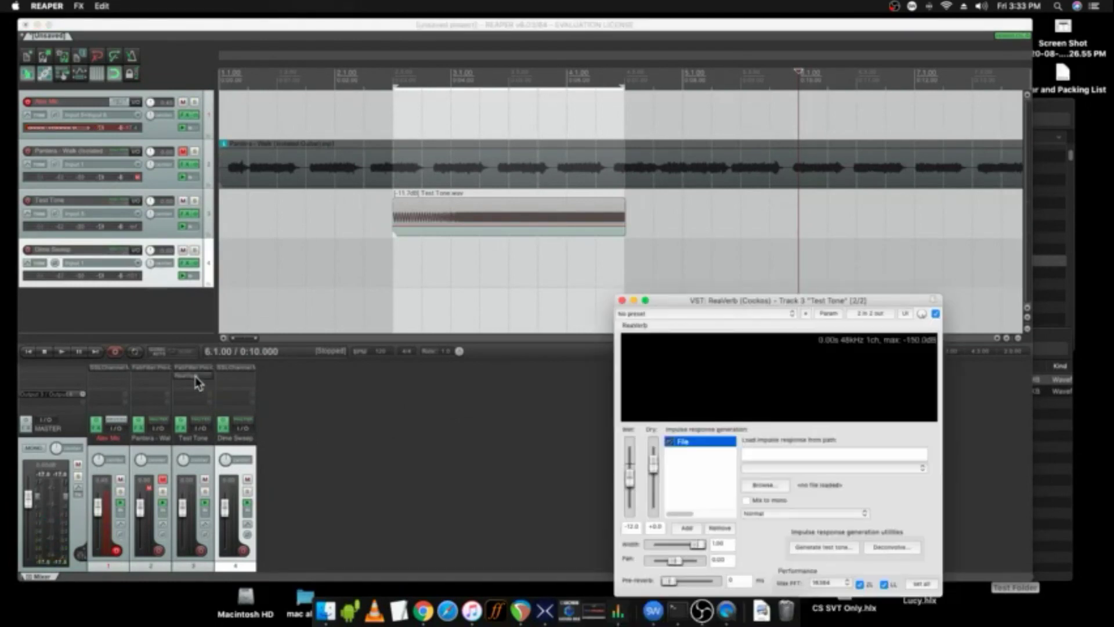
{"action": "left_click_drag", "start_coordinate": [790, 304], "coordinate": [503, 181]}
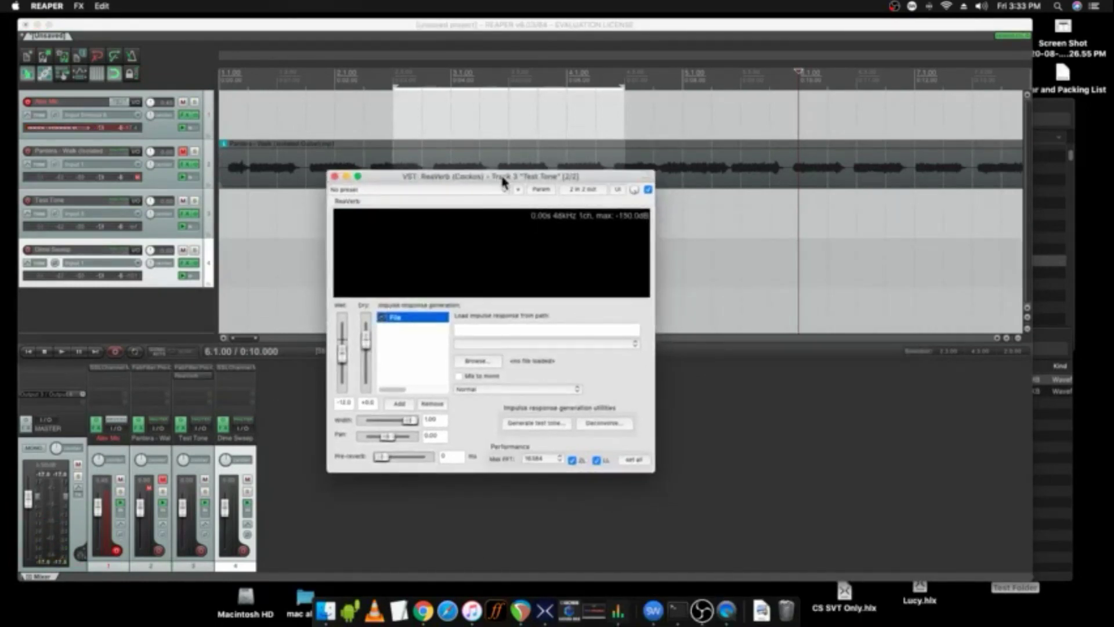
Step: Start ReaVerb's Deconvolve and select Test Tone.wav in Desktop/Test Folder
{"action": "left_click", "coordinate": [599, 424]}
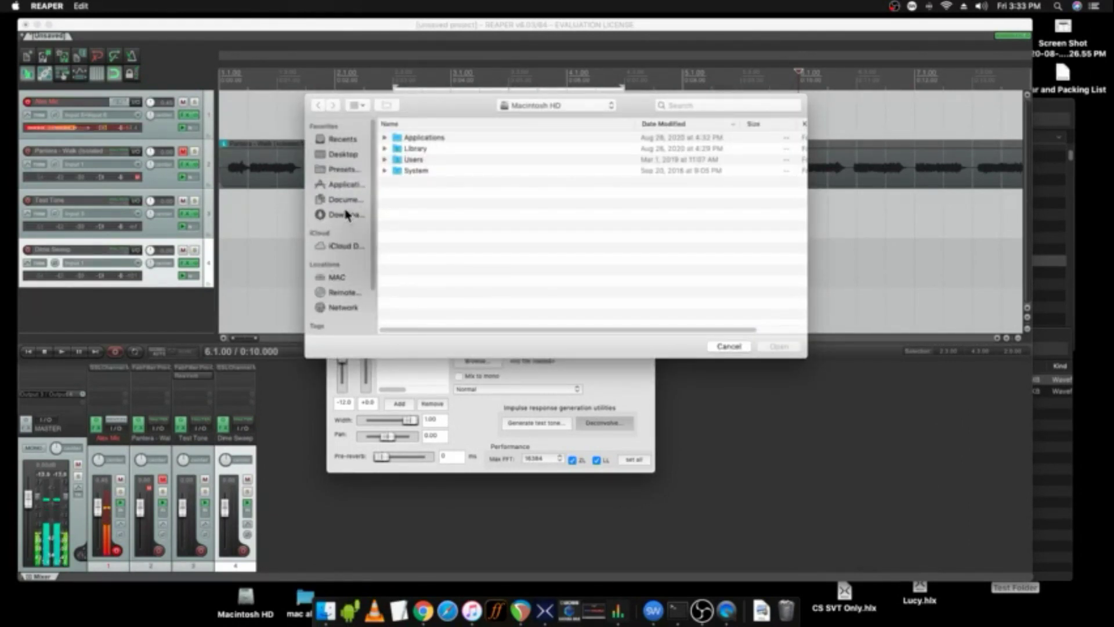
{"action": "left_click", "coordinate": [343, 155]}
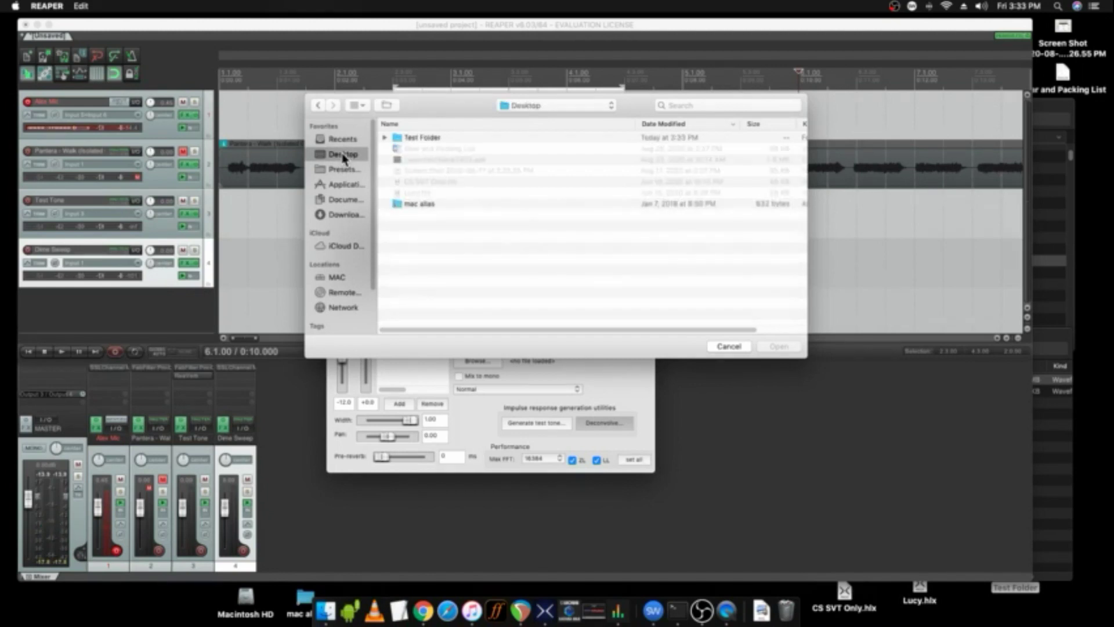
{"action": "double_click", "coordinate": [416, 140]}
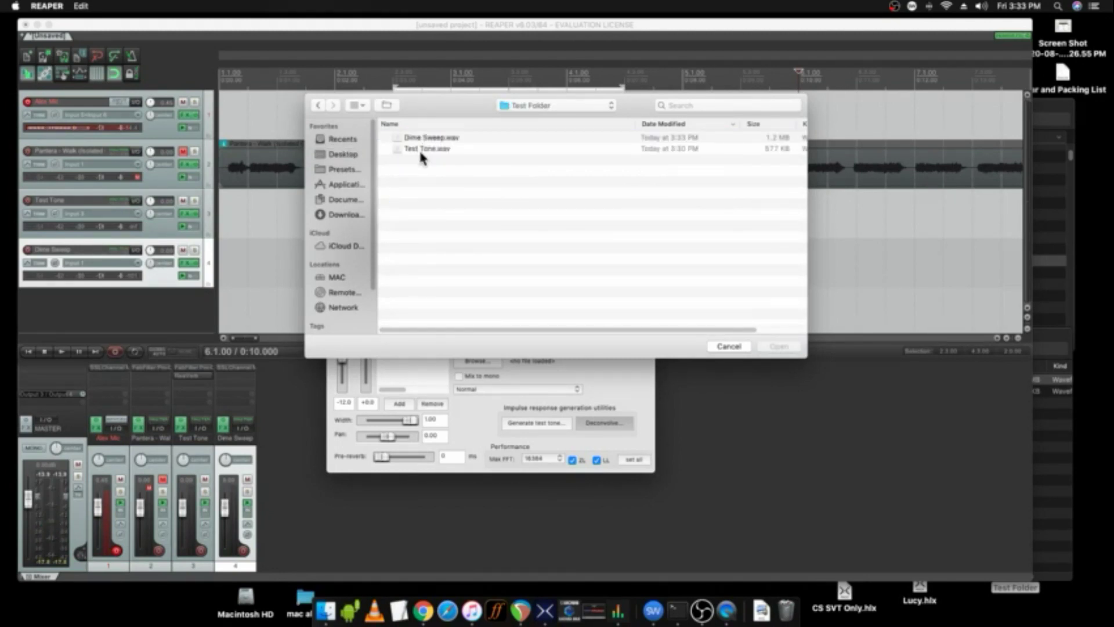
{"action": "left_click", "coordinate": [430, 139]}
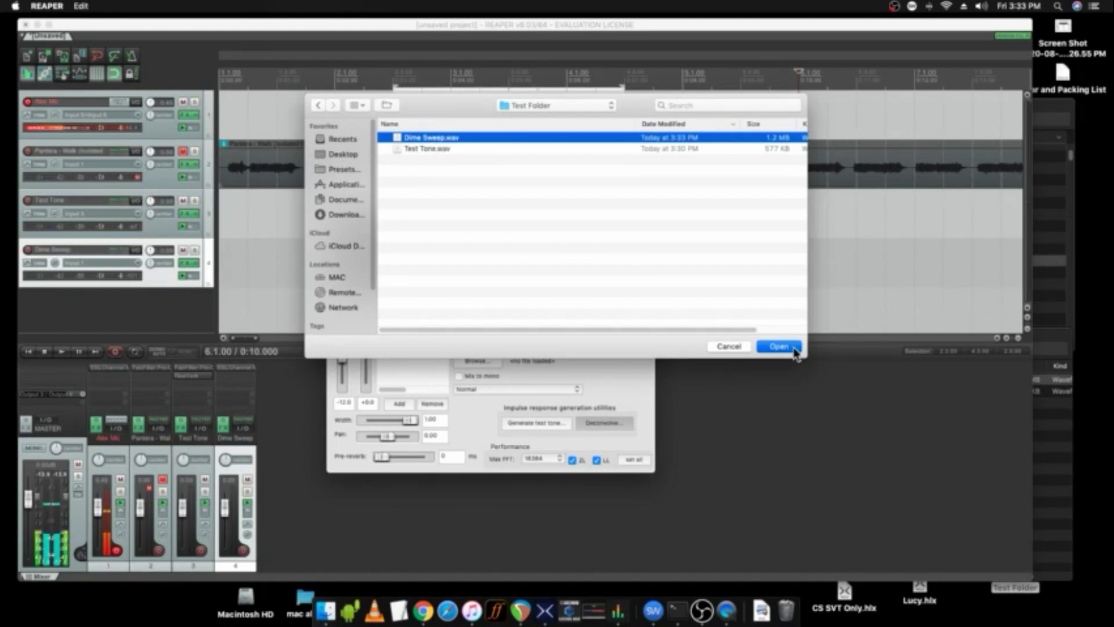
{"action": "key", "text": "Down"}
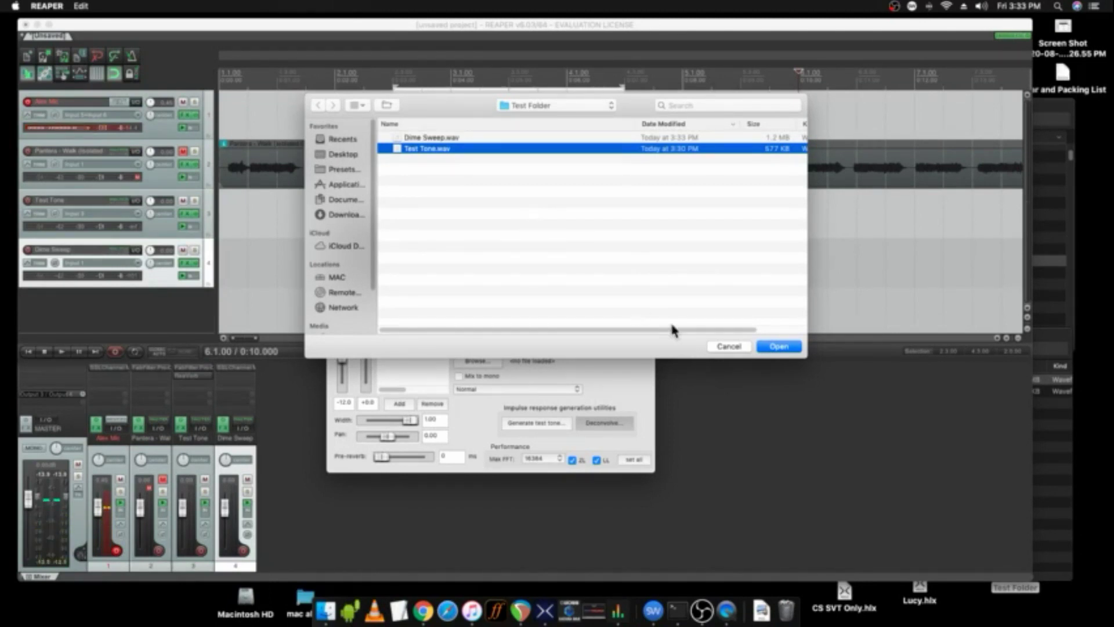
Step: Load Test Tone.wav for deconvolution and set the output WAV bit depth to 24
{"action": "left_click", "coordinate": [786, 348]}
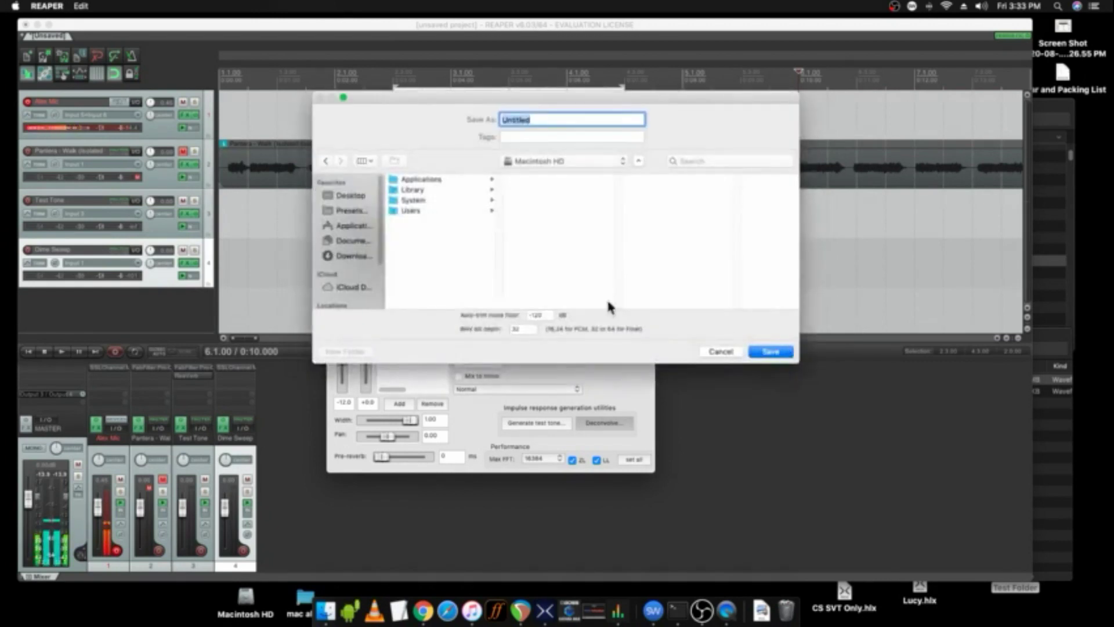
{"action": "left_click", "coordinate": [529, 328]}
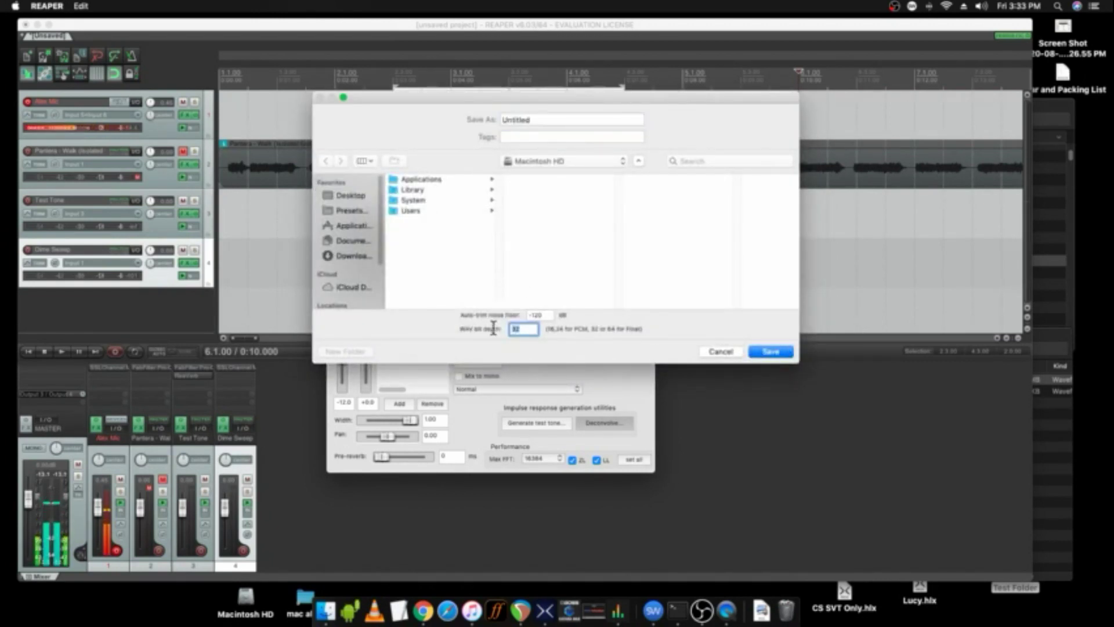
{"action": "type", "text": "24"}
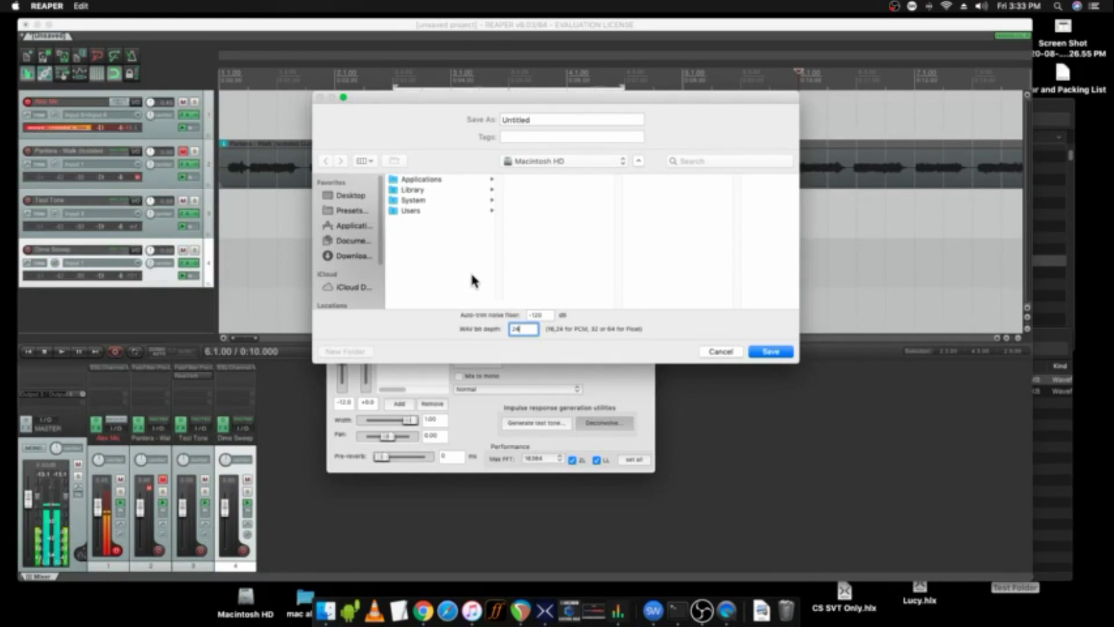
Step: Name the deconvolved impulse 'Dime Decon' and attempt to save it
{"action": "left_click", "coordinate": [1049, 433]}
{"action": "mouse_move", "coordinate": [765, 346]}
{"action": "left_mouse_down"}
{"action": "mouse_move", "coordinate": [655, 296]}
{"action": "mouse_move", "coordinate": [765, 361]}
{"action": "left_mouse_up"}
{"action": "left_click", "coordinate": [654, 322]}
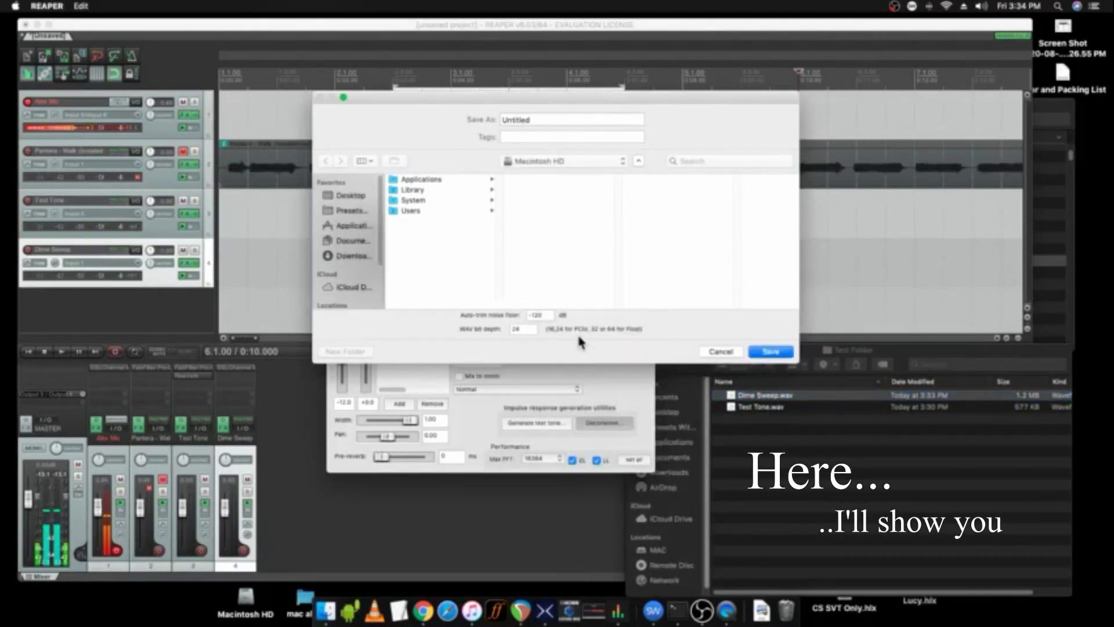
{"action": "double_click", "coordinate": [515, 119]}
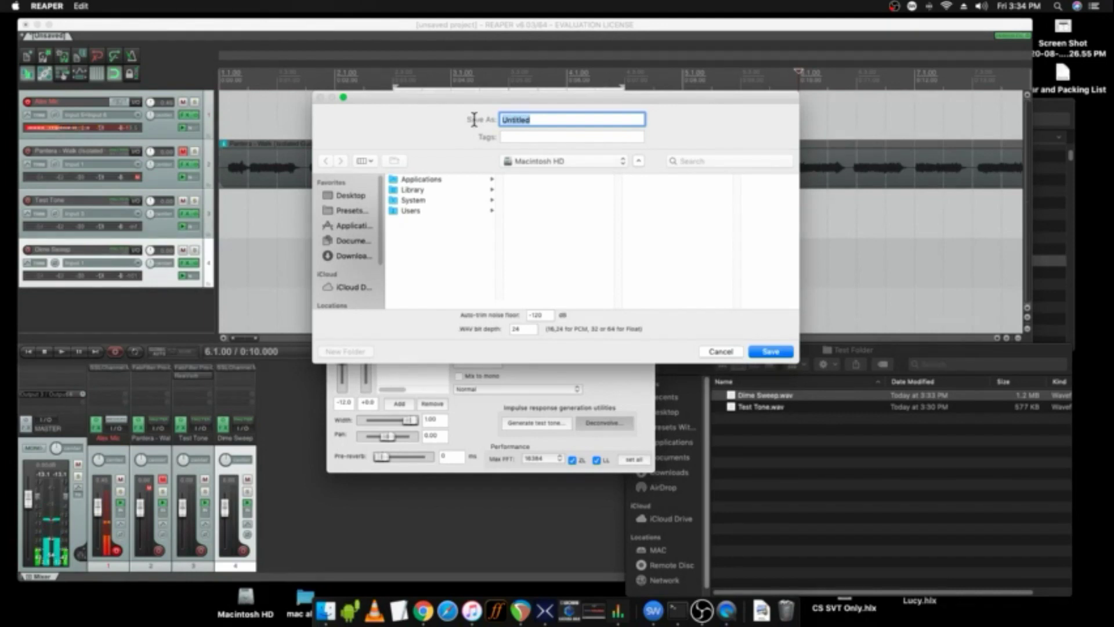
{"action": "type", "text": "Dim"}
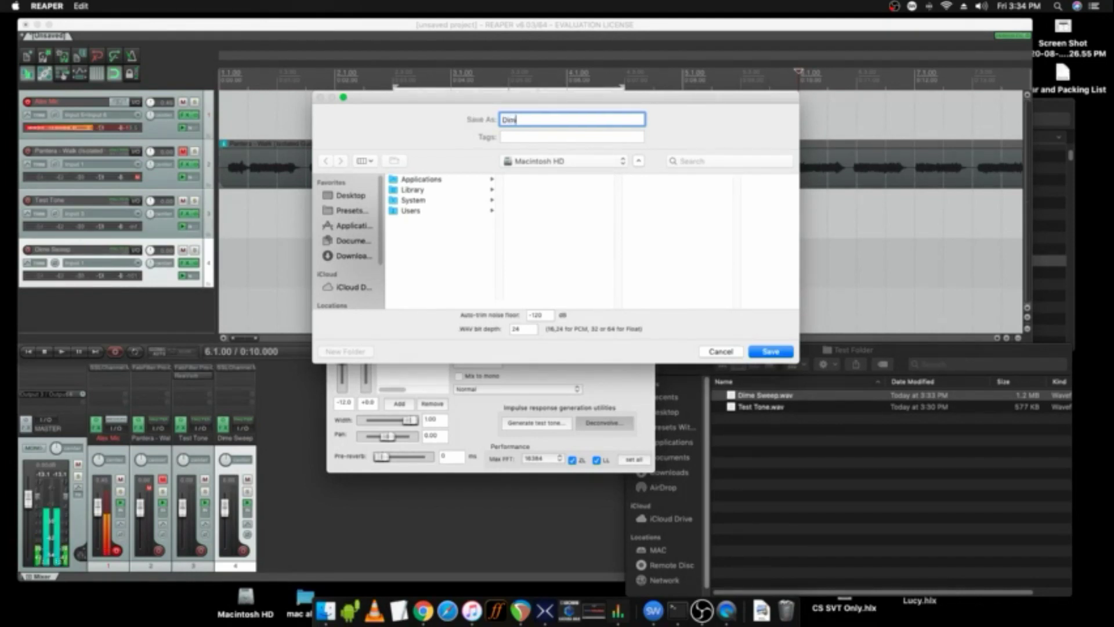
{"action": "type", "text": "e Decon"}
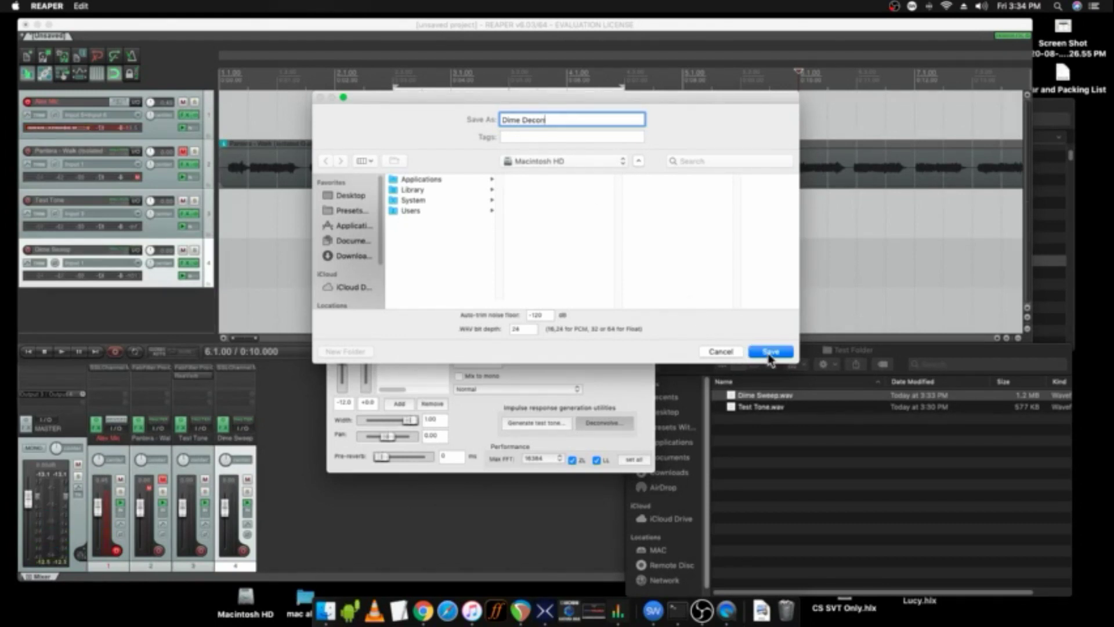
{"action": "left_click", "coordinate": [769, 354]}
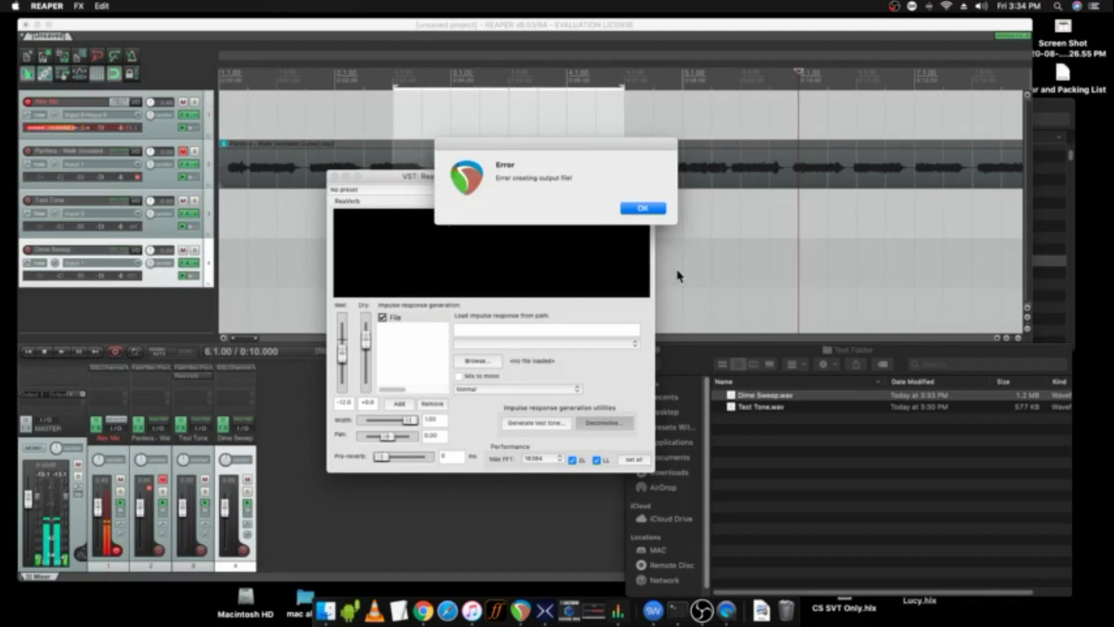
Step: Dismiss the output error and rerun Deconvolve using Test Tone.wav as the reference tone
{"action": "left_click", "coordinate": [639, 208]}
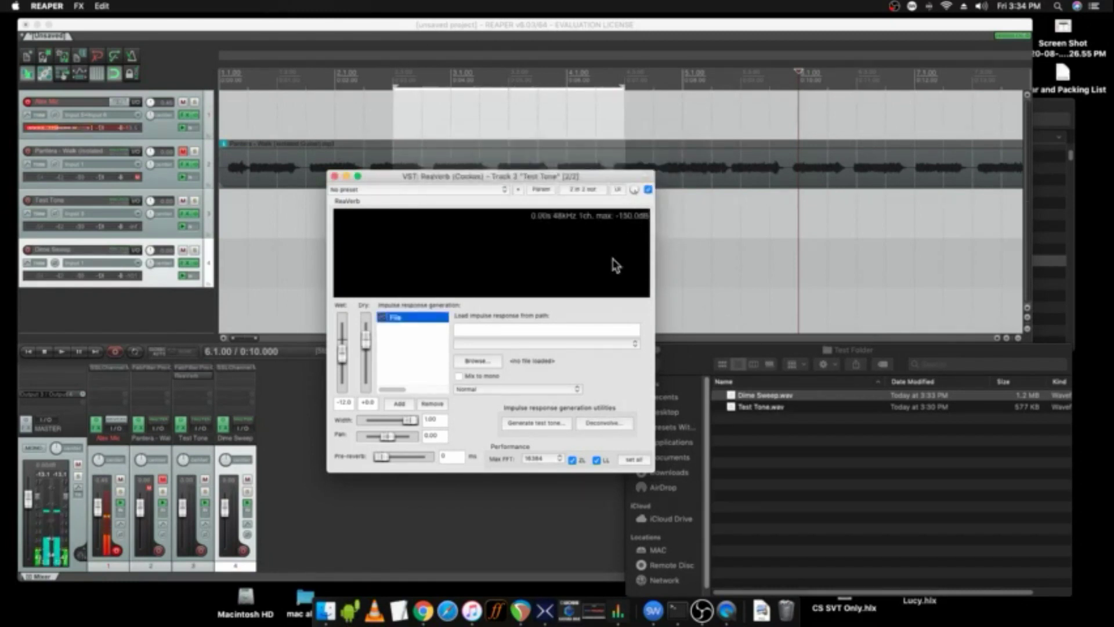
{"action": "left_click", "coordinate": [601, 424]}
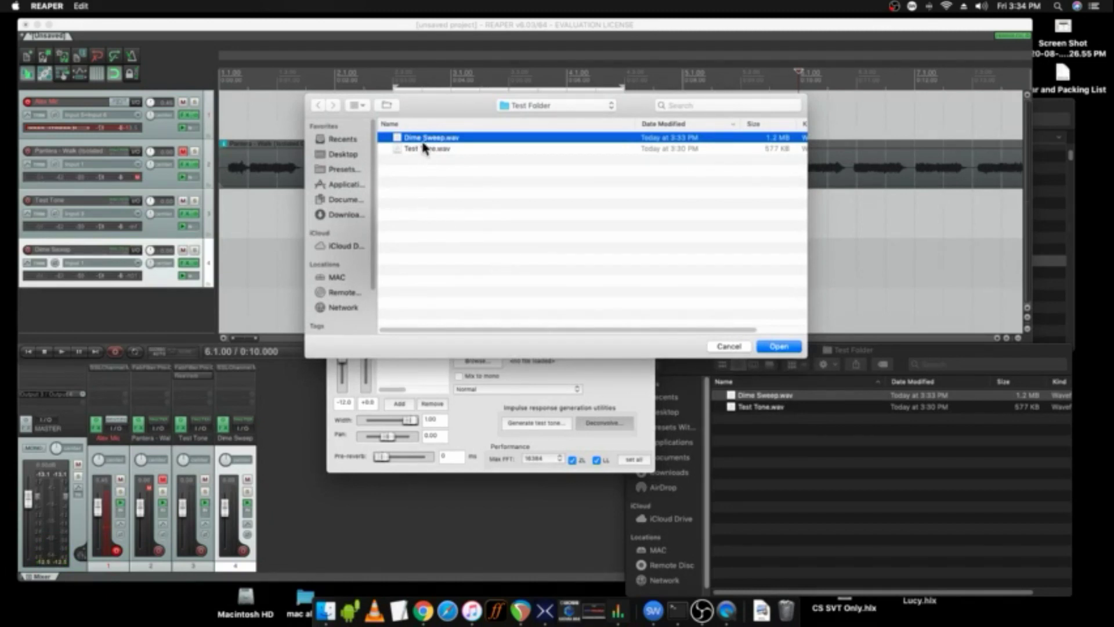
{"action": "key", "text": "Down"}
{"action": "left_click", "coordinate": [786, 346]}
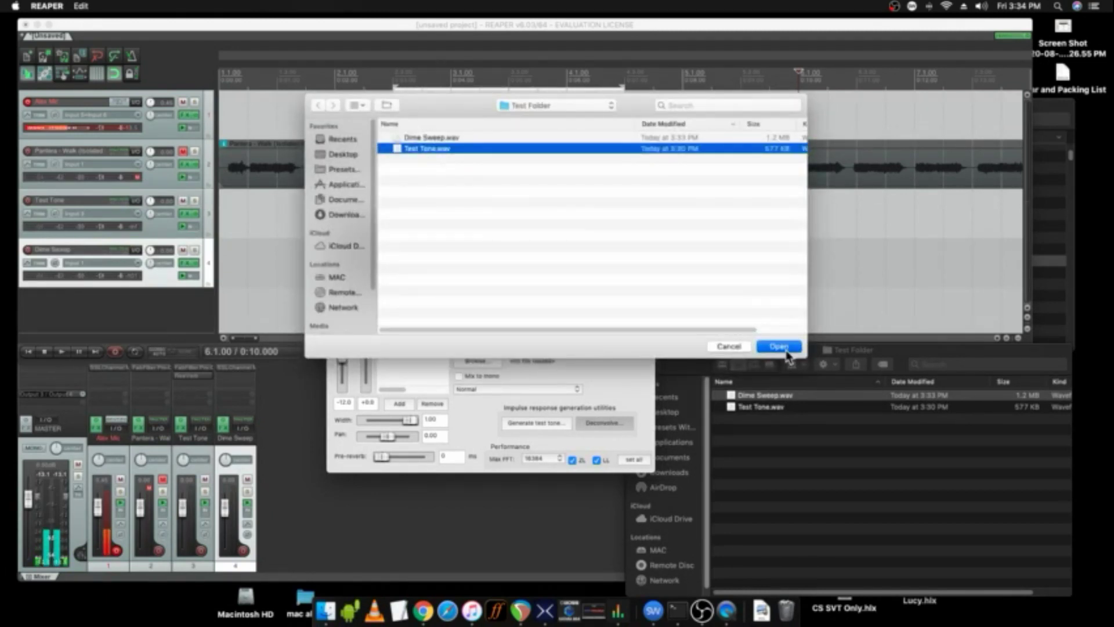
Step: Save the deconvolved impulse as Dime Decon in the Desktop's Test Folder
{"action": "left_click", "coordinate": [410, 212]}
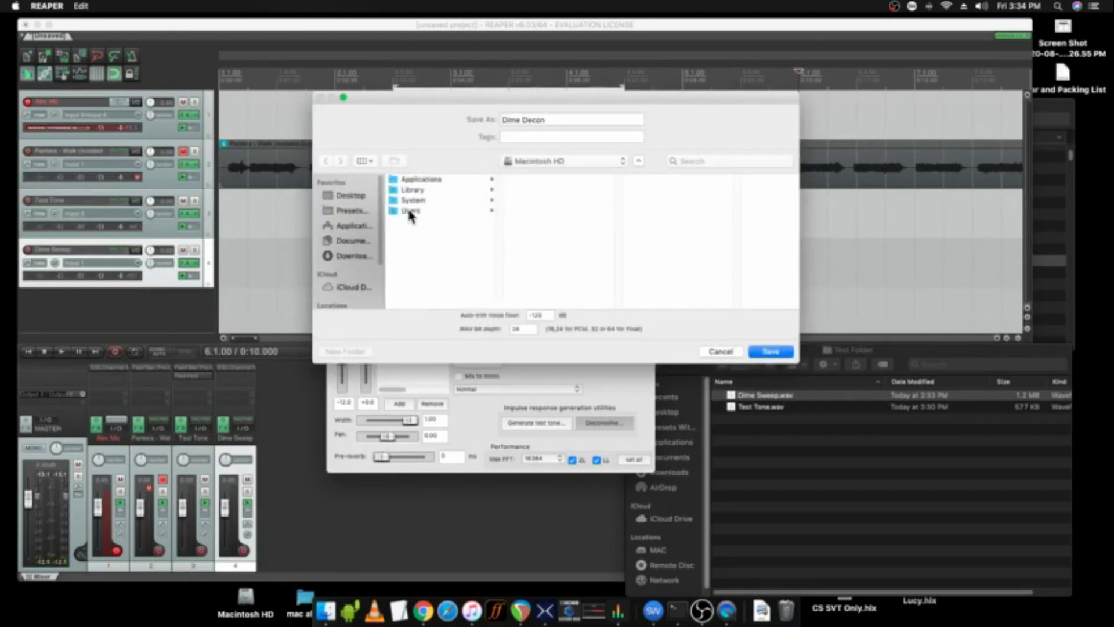
{"action": "left_click", "coordinate": [531, 190]}
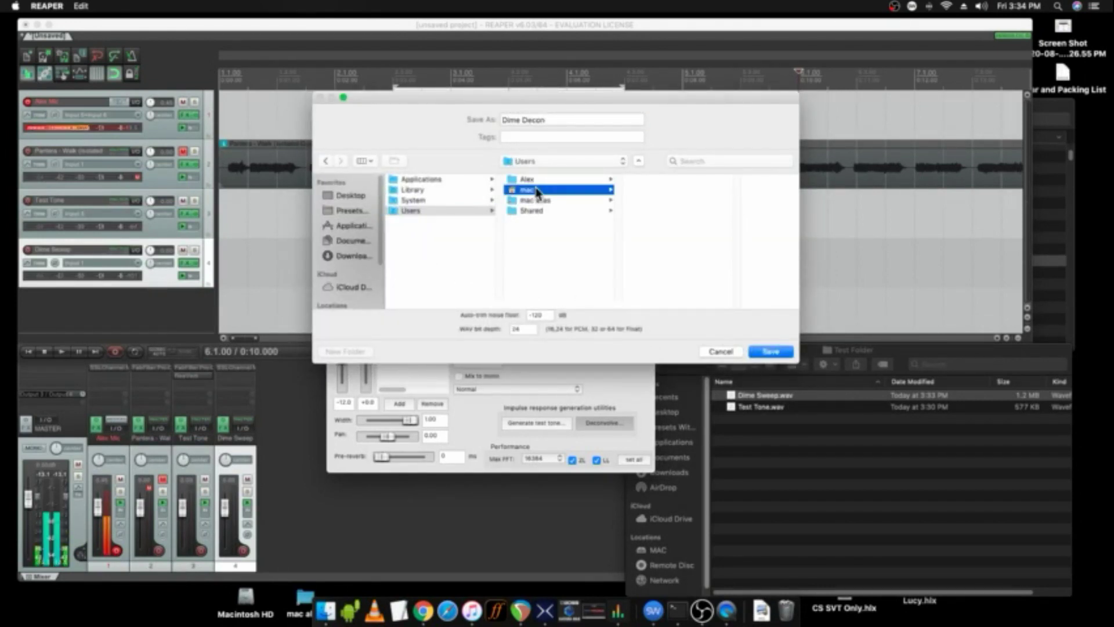
{"action": "left_click", "coordinate": [344, 198]}
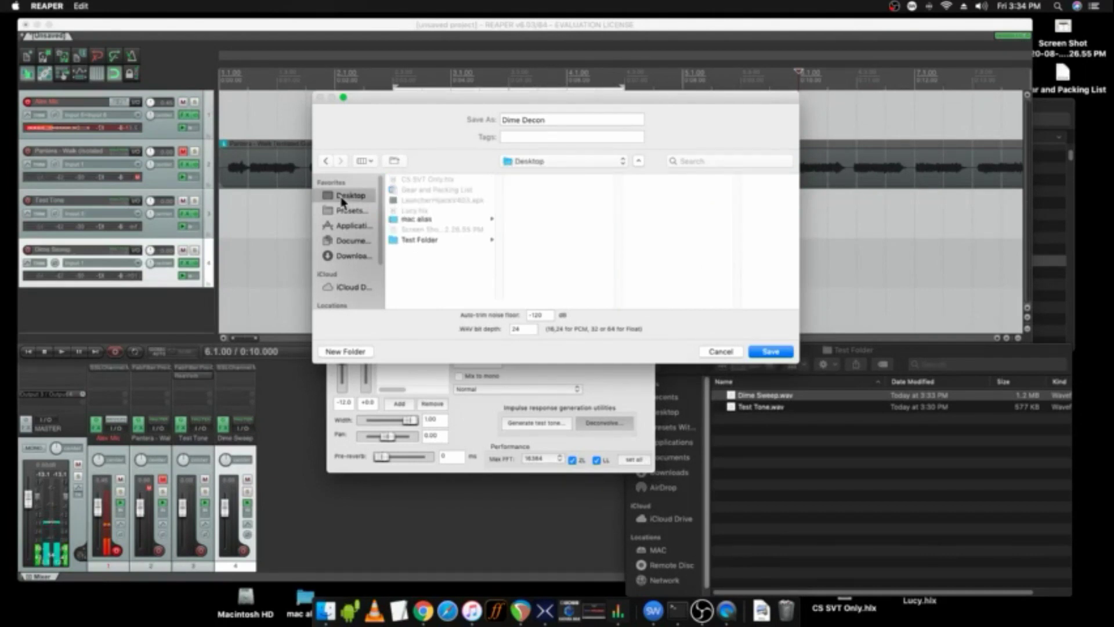
{"action": "left_click", "coordinate": [435, 242]}
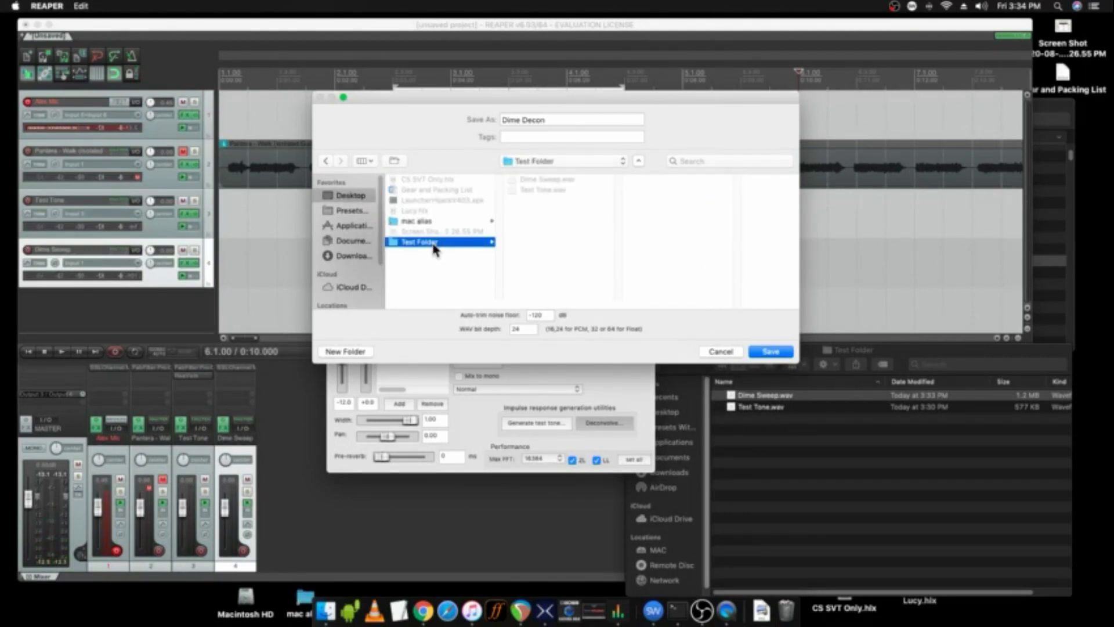
{"action": "left_click", "coordinate": [770, 352]}
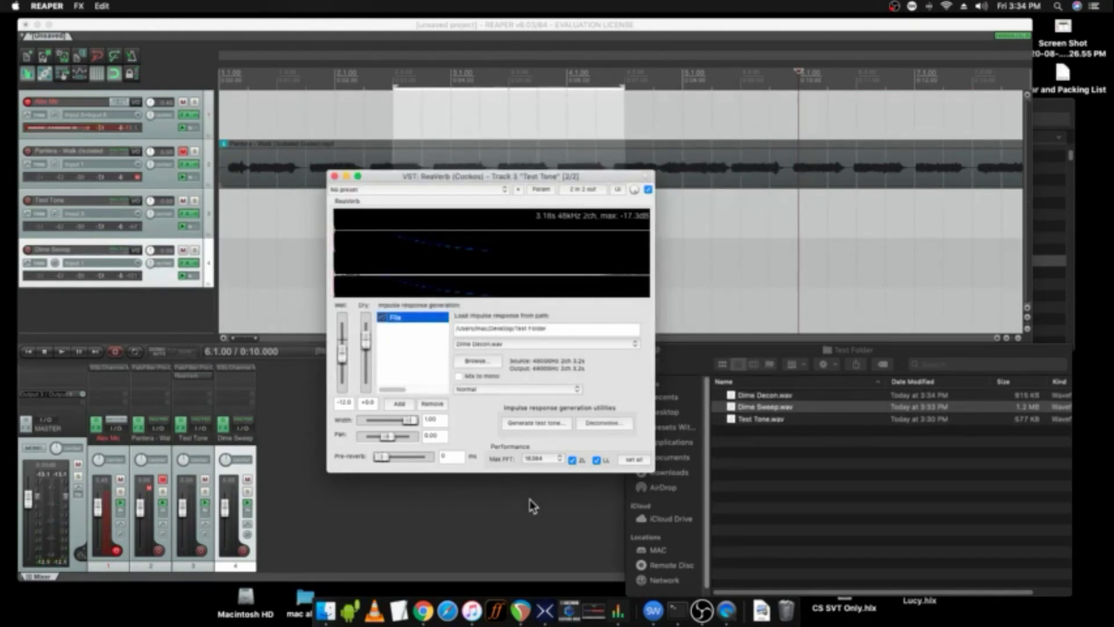
Step: Close ReaVerb and drag Dime Decon.wav from Finder's Test Folder onto track 4
{"action": "left_click", "coordinate": [752, 400]}
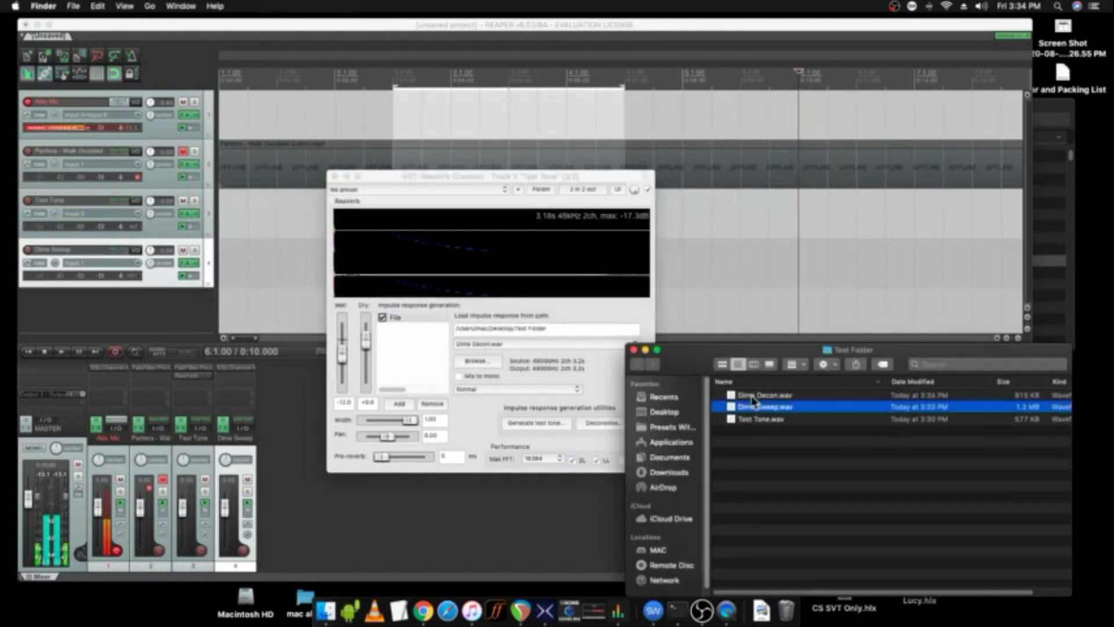
{"action": "left_click", "coordinate": [334, 176]}
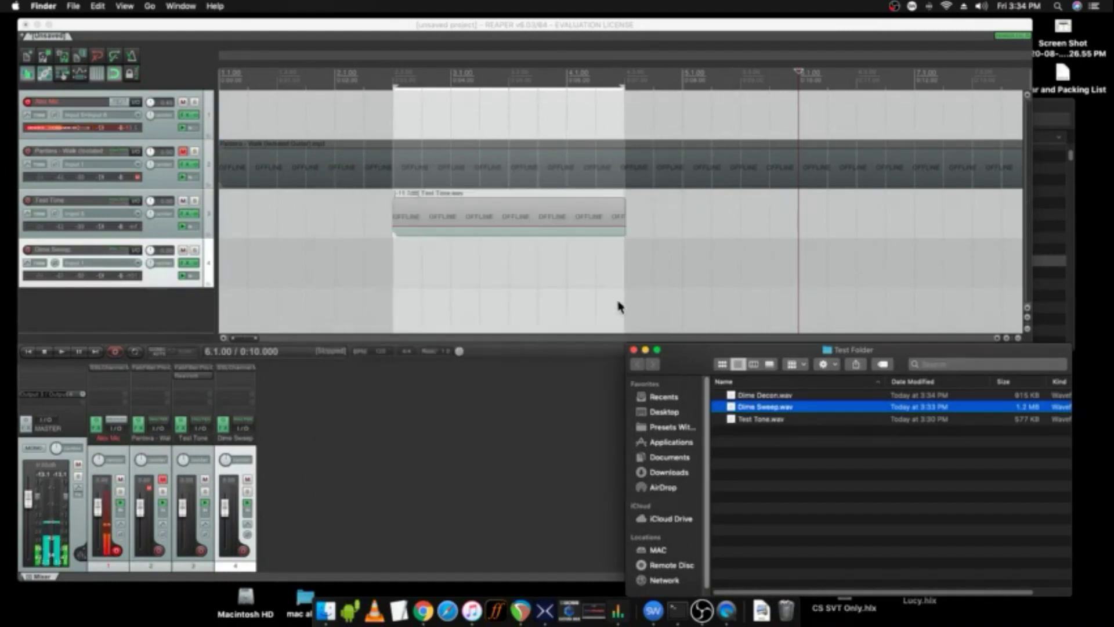
{"action": "left_click", "coordinate": [748, 395]}
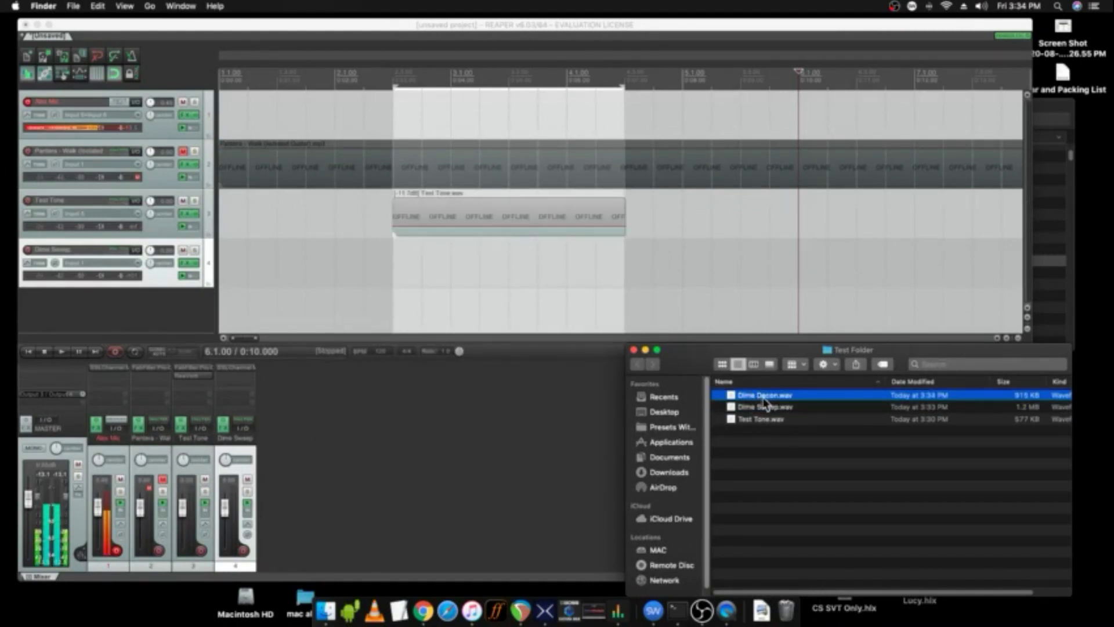
{"action": "left_click_drag", "start_coordinate": [770, 400], "coordinate": [684, 279]}
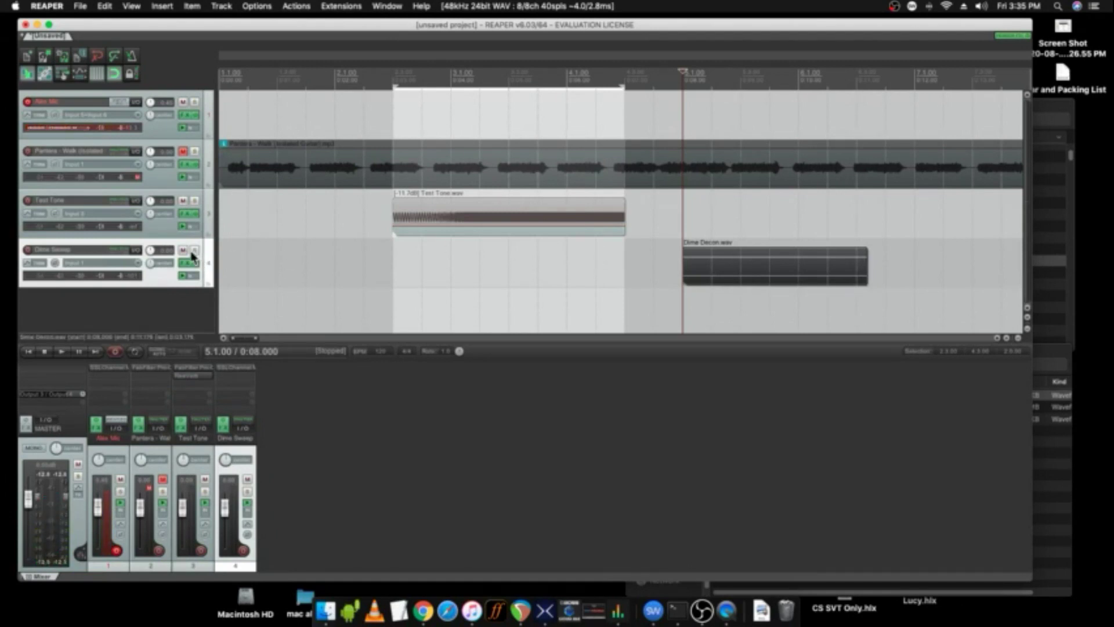
Step: Mute the Test Tone track and trim the Dime Decon item to end at 6.1.00, auditioning it
{"action": "left_click", "coordinate": [182, 201]}
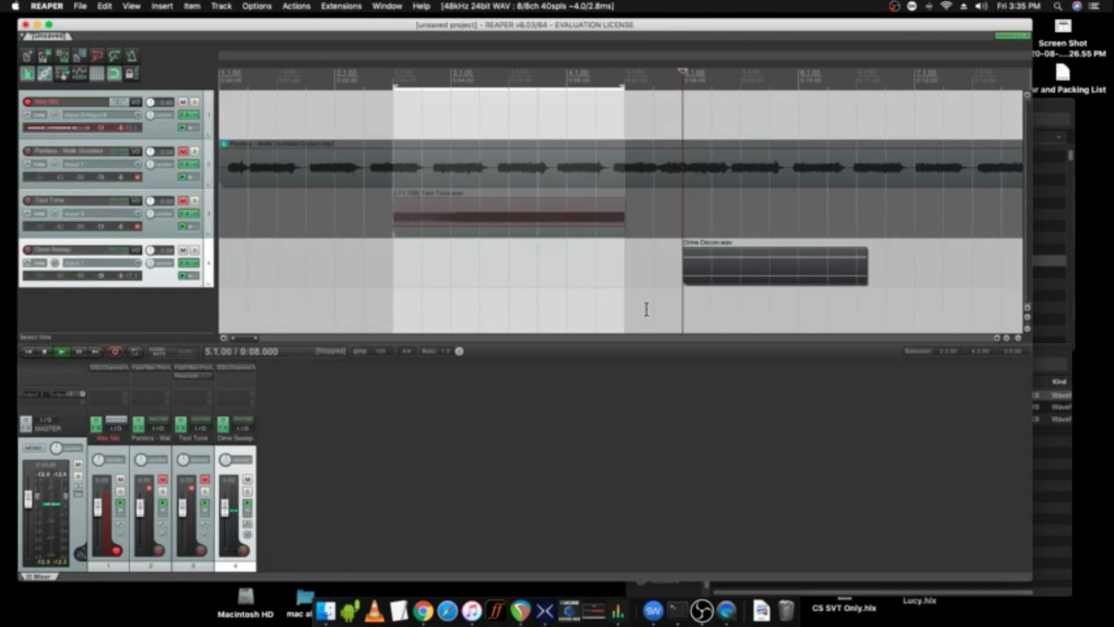
{"action": "key", "text": "space"}
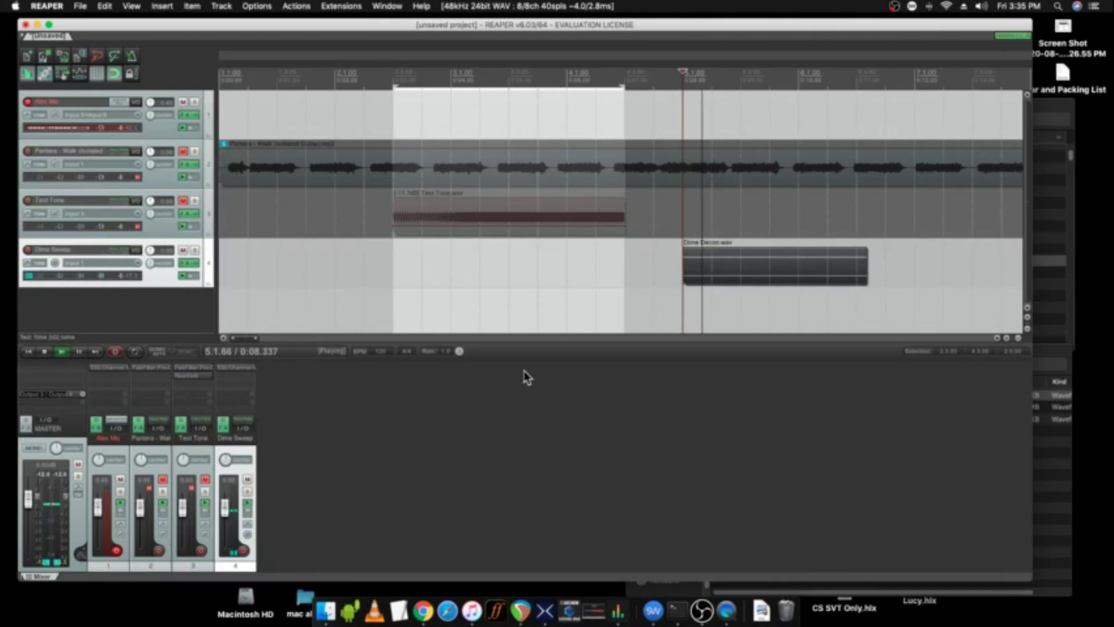
{"action": "key", "text": "space"}
{"action": "left_click", "coordinate": [741, 282]}
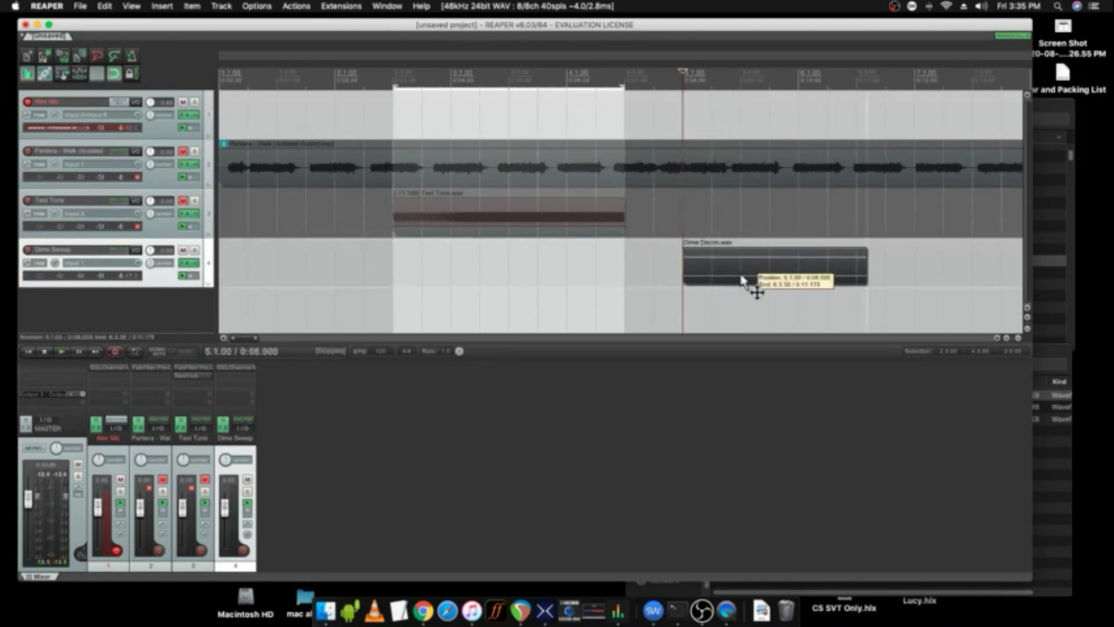
{"action": "left_click_drag", "start_coordinate": [867, 266], "coordinate": [791, 271]}
{"action": "left_click_drag", "start_coordinate": [865, 267], "coordinate": [749, 269]}
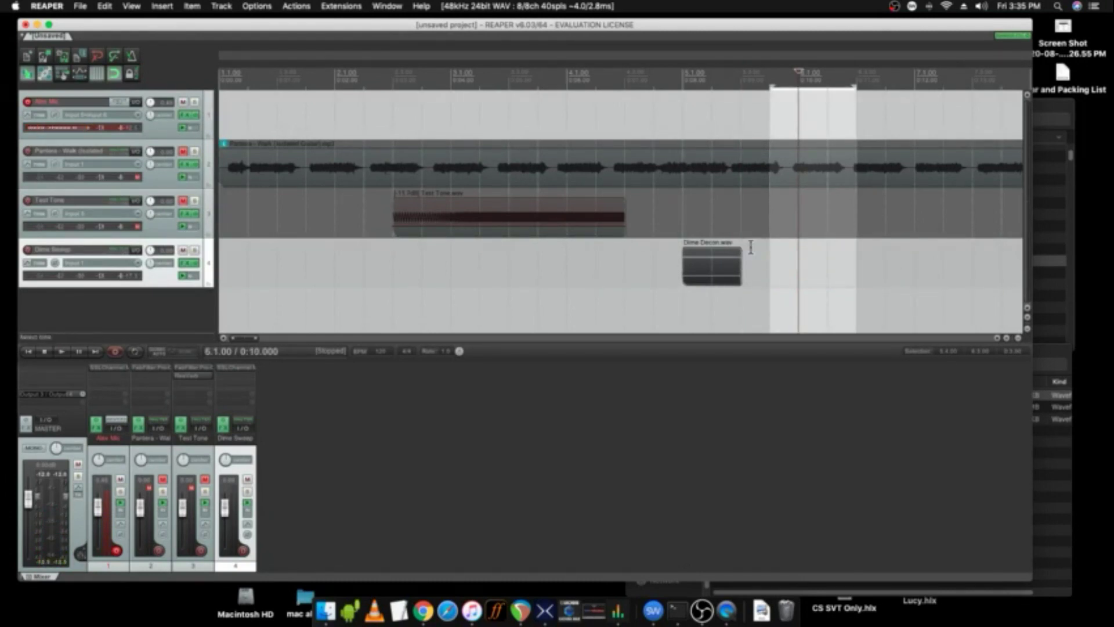
{"action": "left_click", "coordinate": [697, 273]}
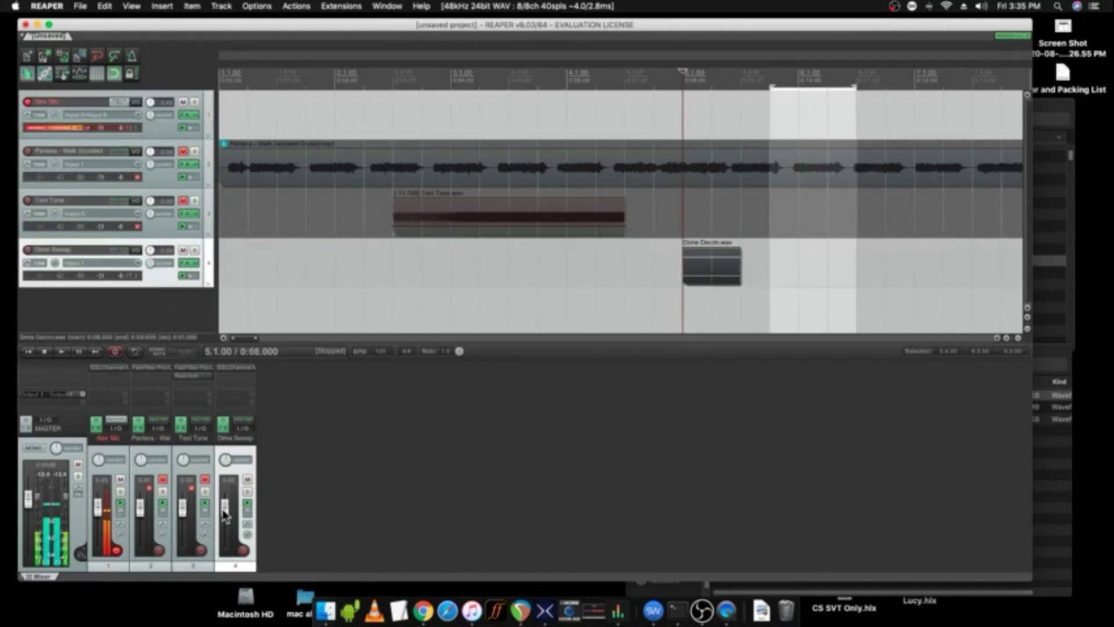
{"action": "key", "text": "space"}
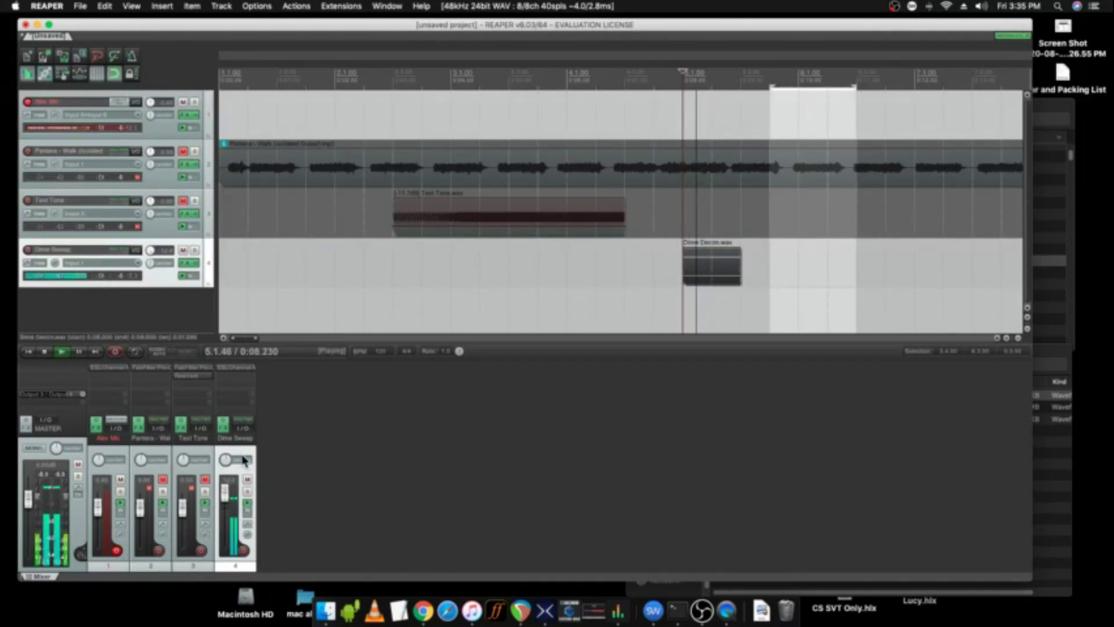
{"action": "key", "text": "space"}
Step: Audition the Dime Decon item through track 4's SSL channel plugin, then close the plugin
{"action": "left_click", "coordinate": [226, 372]}
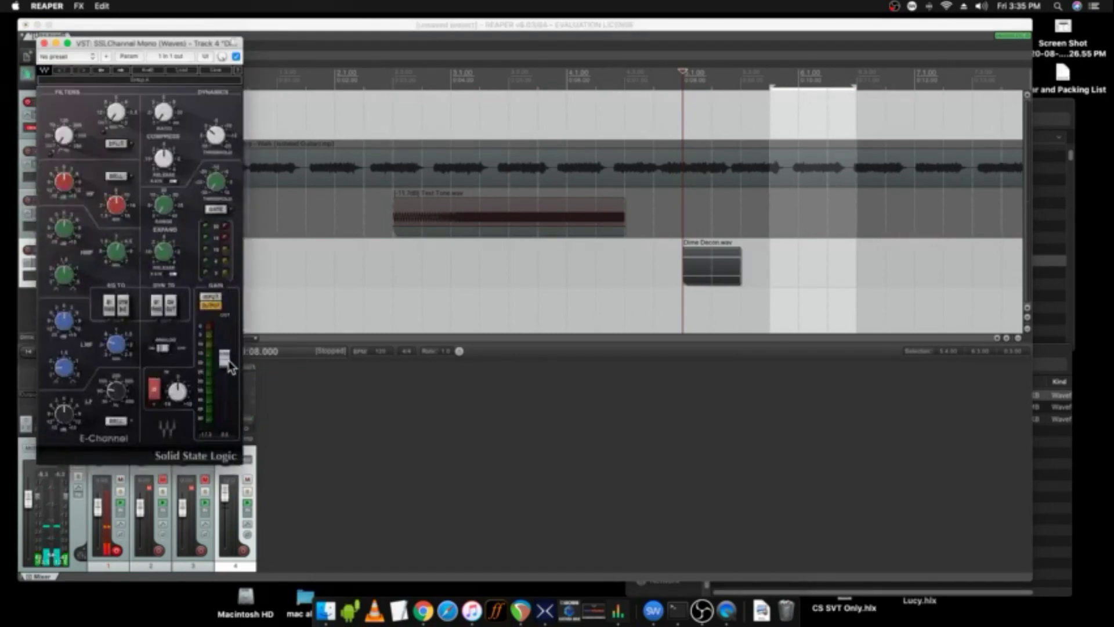
{"action": "key", "text": "space"}
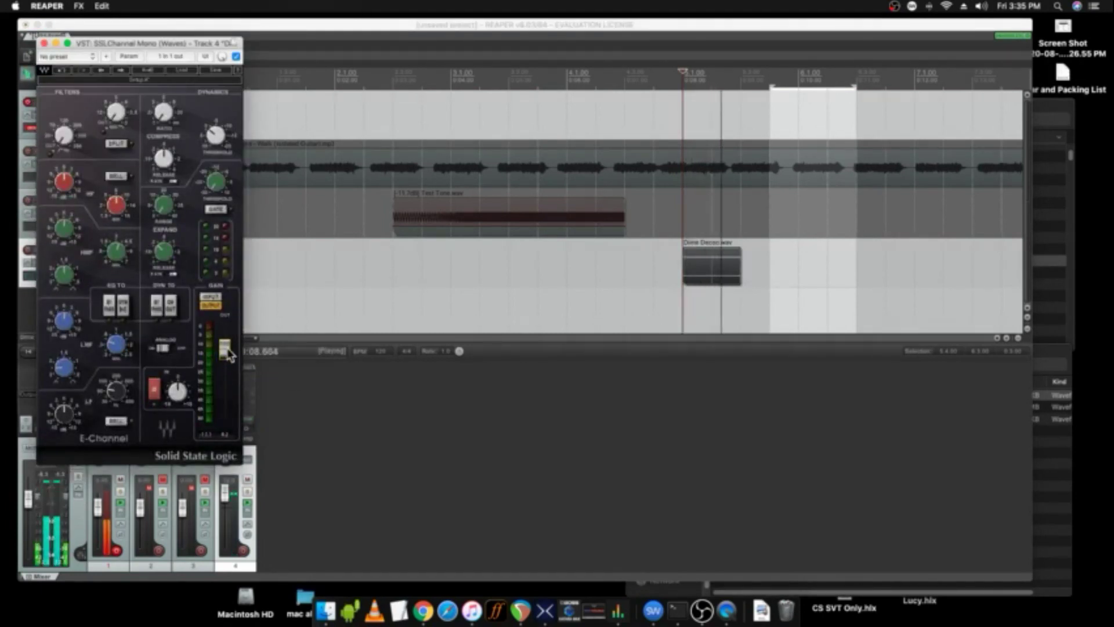
{"action": "key", "text": "space"}
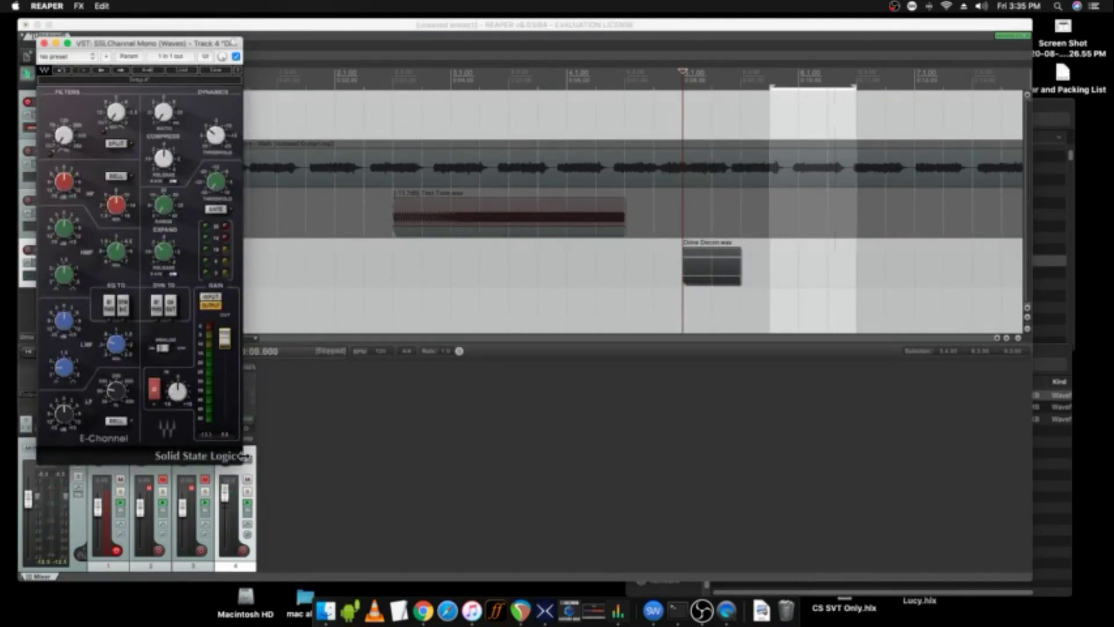
{"action": "left_click", "coordinate": [226, 504]}
{"action": "key", "text": "space"}
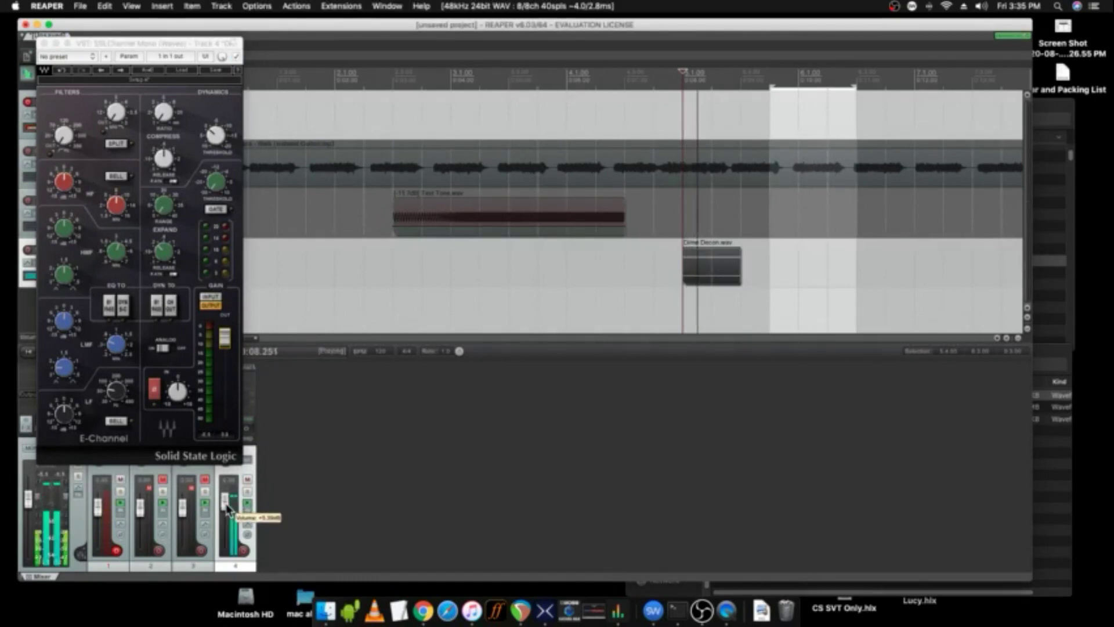
{"action": "key", "text": "space"}
{"action": "left_click", "coordinate": [44, 43]}
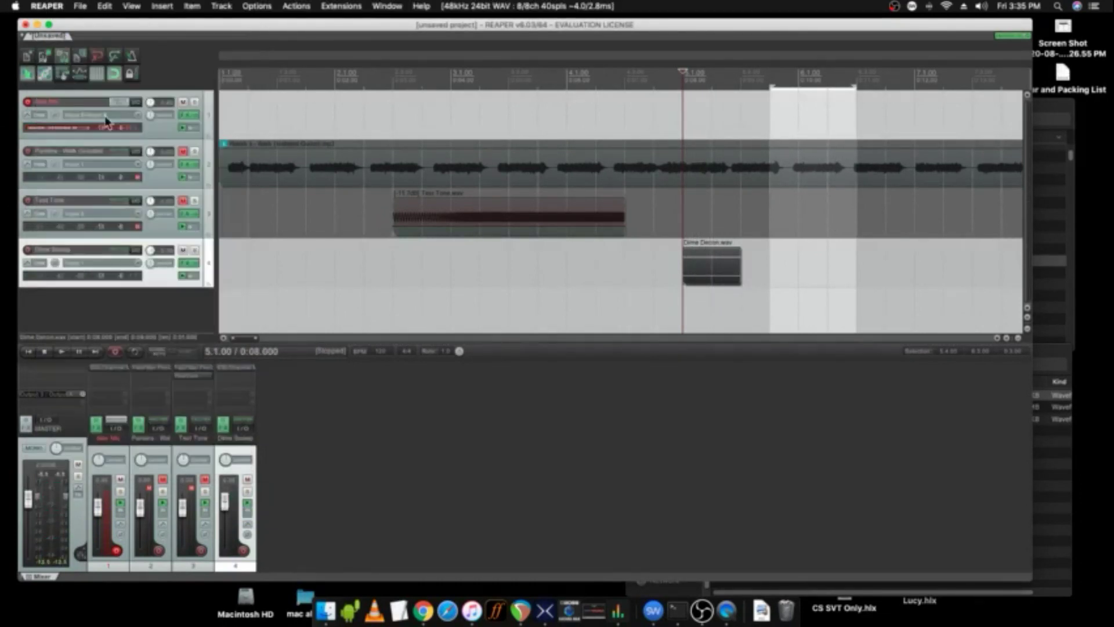
{"action": "mouse_move", "coordinate": [227, 509]}
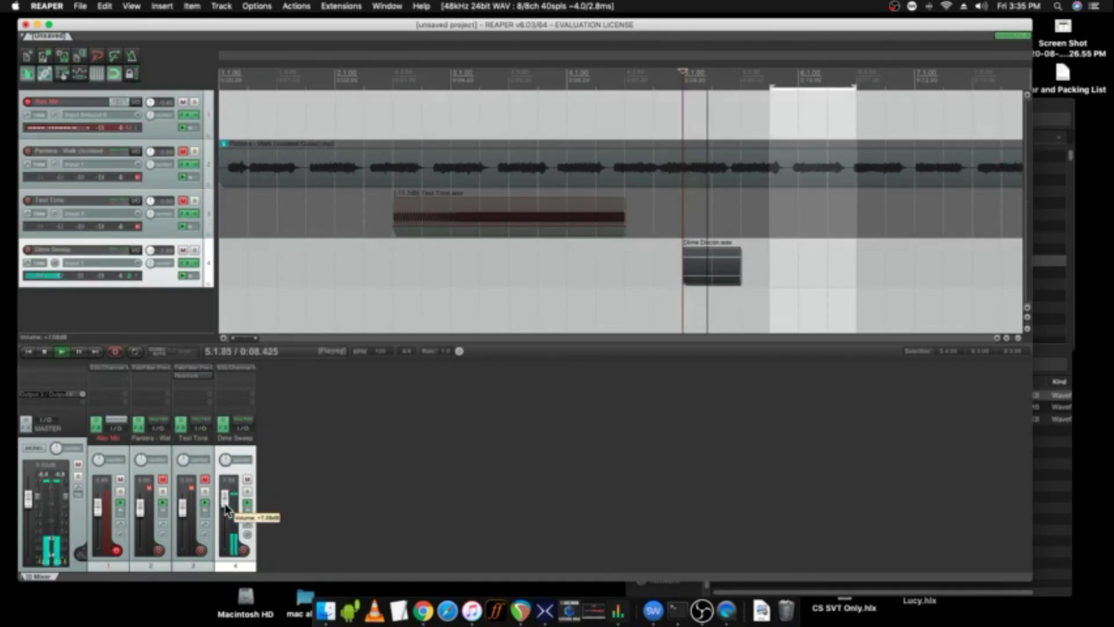
{"action": "key", "text": "space"}
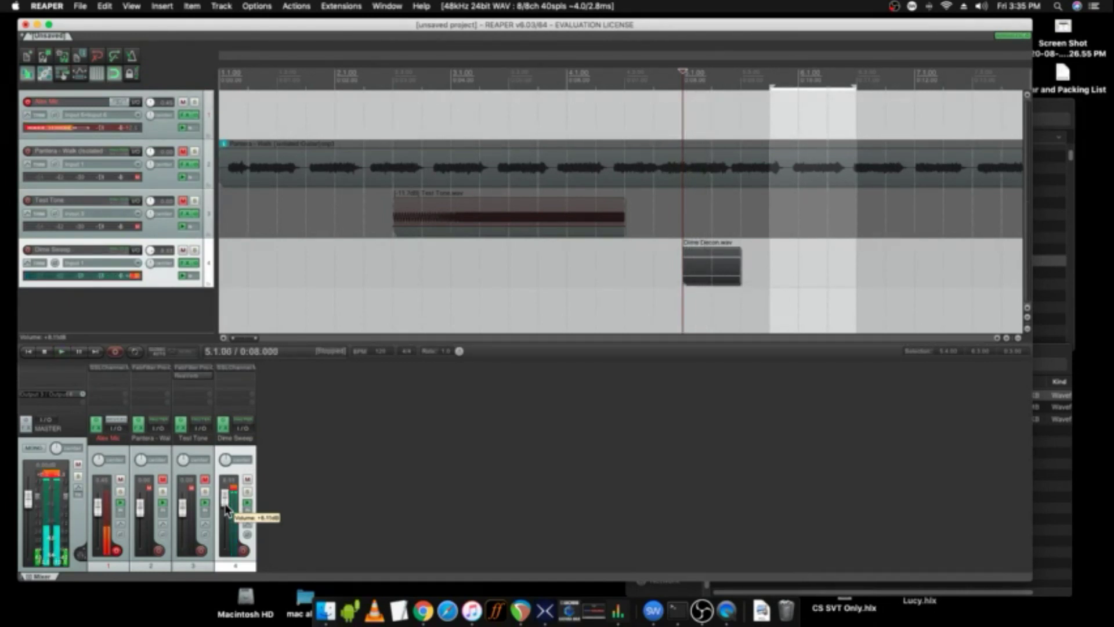
Step: Raise the Dime Sweep track's volume to about +8 dB while replaying the impulse
{"action": "left_click", "coordinate": [59, 479]}
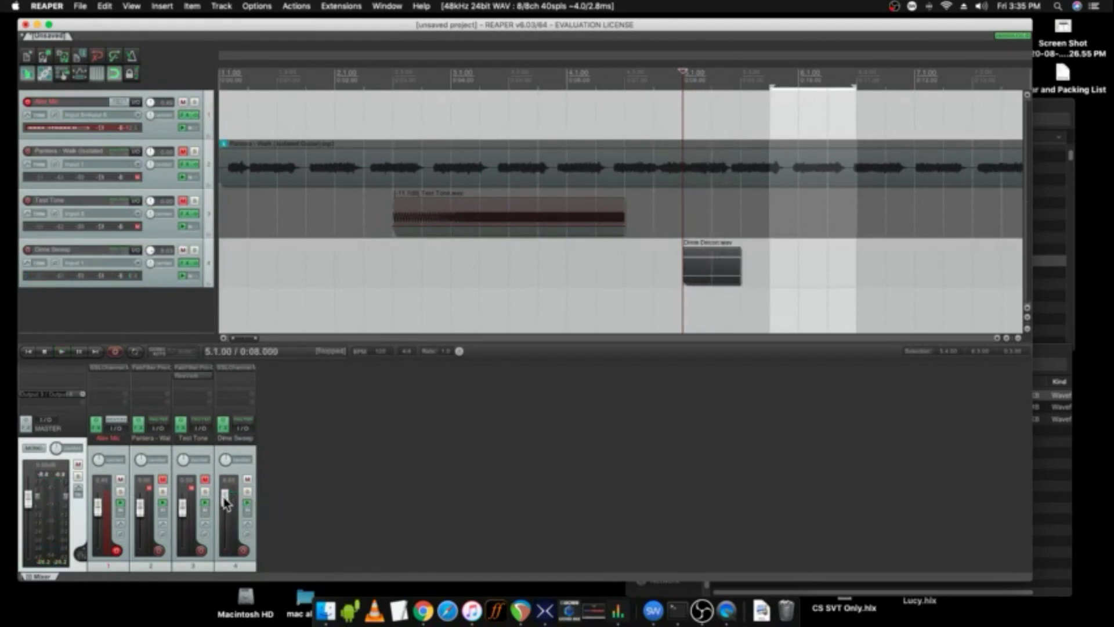
{"action": "key", "text": "space"}
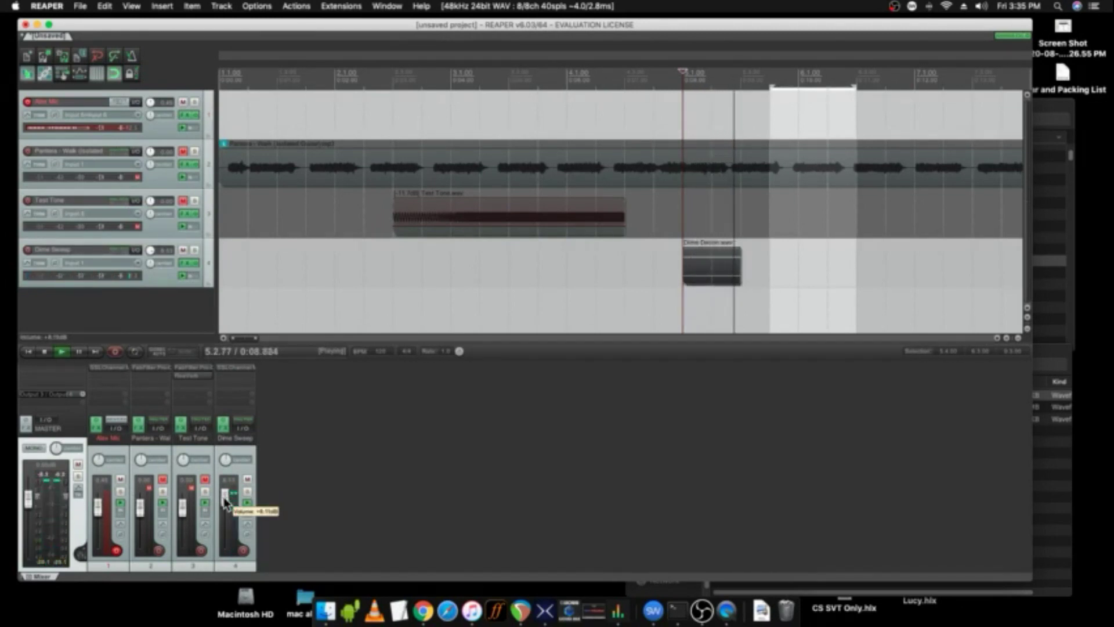
{"action": "key", "text": "space"}
{"action": "key", "text": "space"}
{"action": "scroll", "coordinate": [225, 503], "scroll_direction": "up", "scroll_amount": 1}
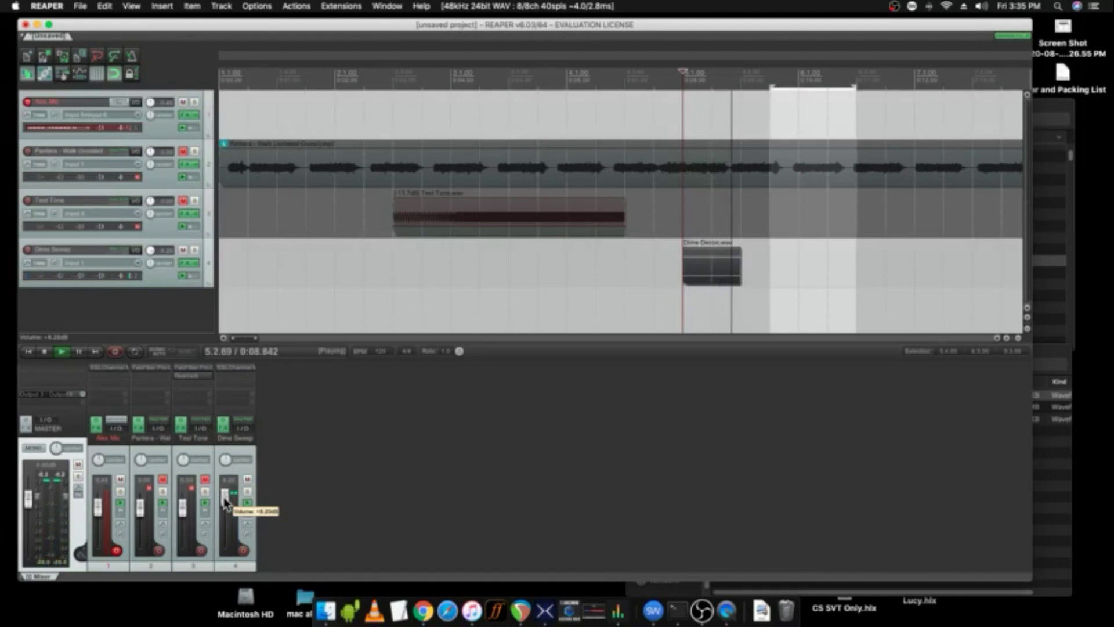
{"action": "key", "text": "space"}
{"action": "key", "text": "space"}
{"action": "scroll", "coordinate": [225, 503], "scroll_direction": "up", "scroll_amount": 1}
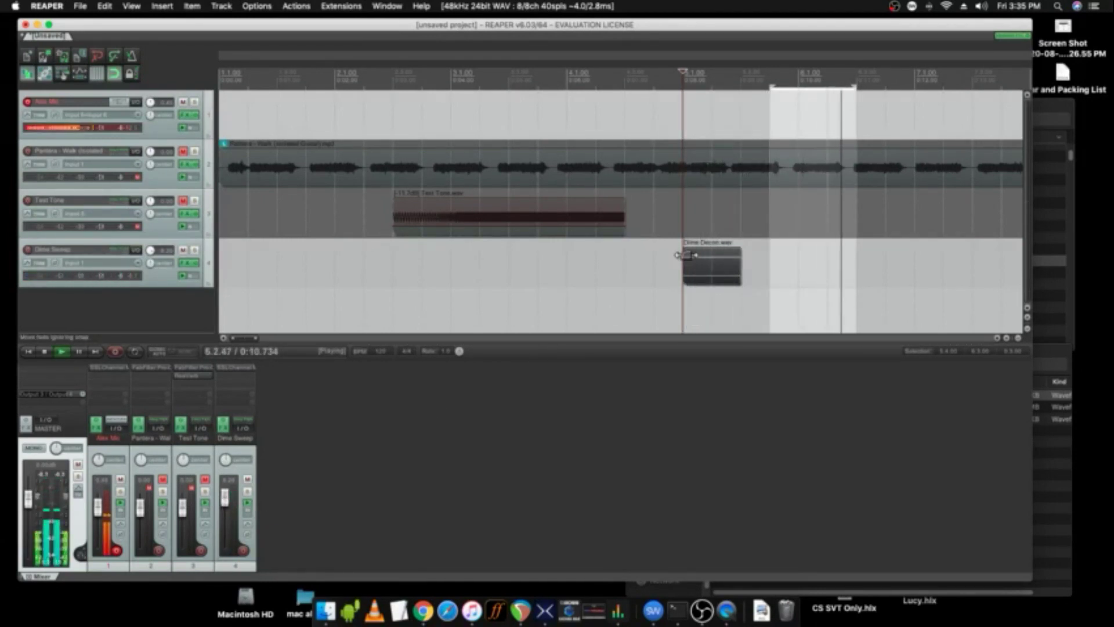
{"action": "key", "text": "space"}
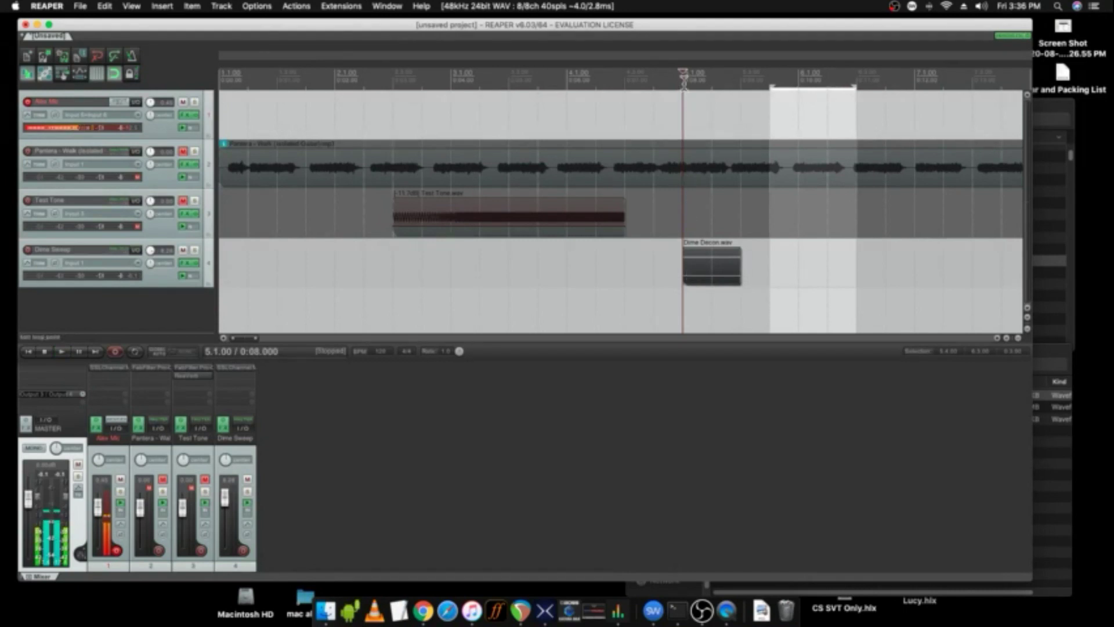
Step: Render a time selection over the Dime Decon item as Dime IR.wav in the Test Folder
{"action": "left_click_drag", "start_coordinate": [683, 78], "coordinate": [741, 78]}
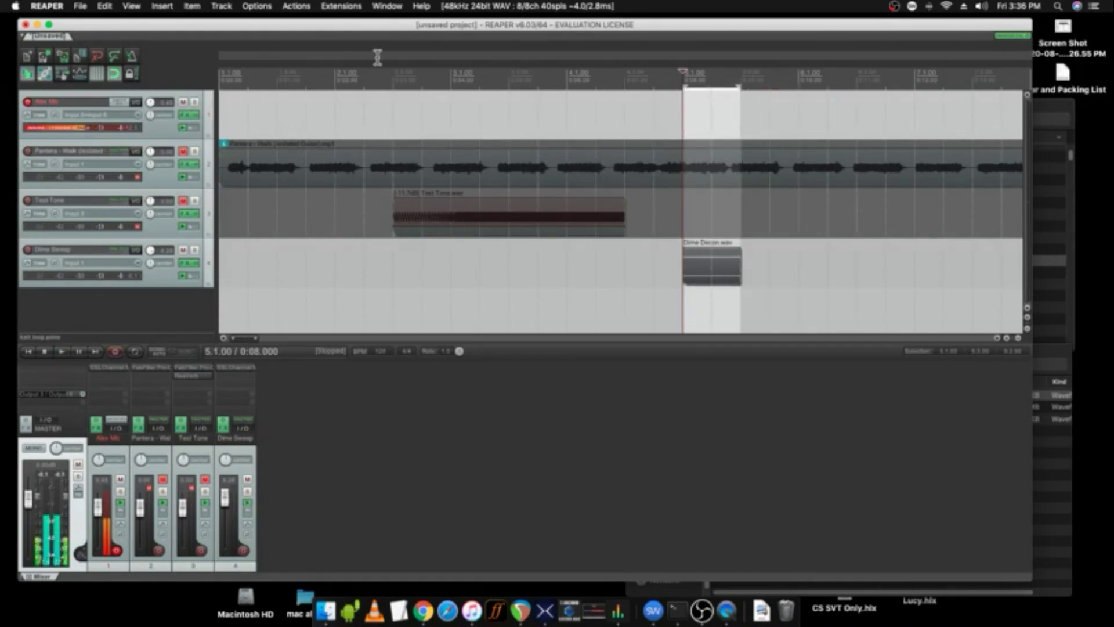
{"action": "left_click", "coordinate": [80, 6]}
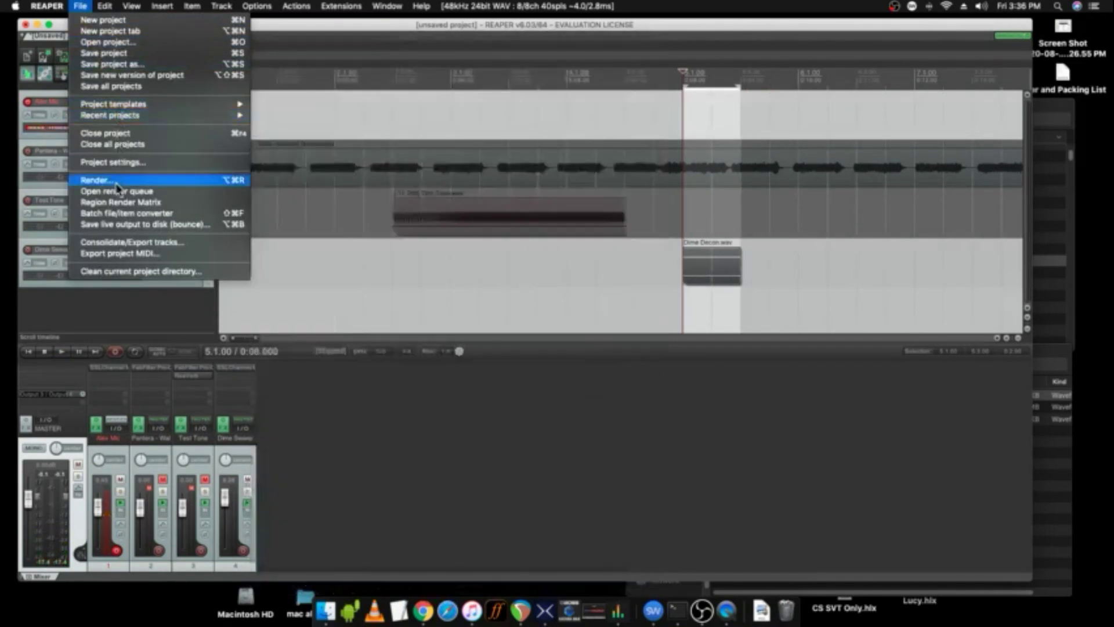
{"action": "left_click", "coordinate": [116, 183]}
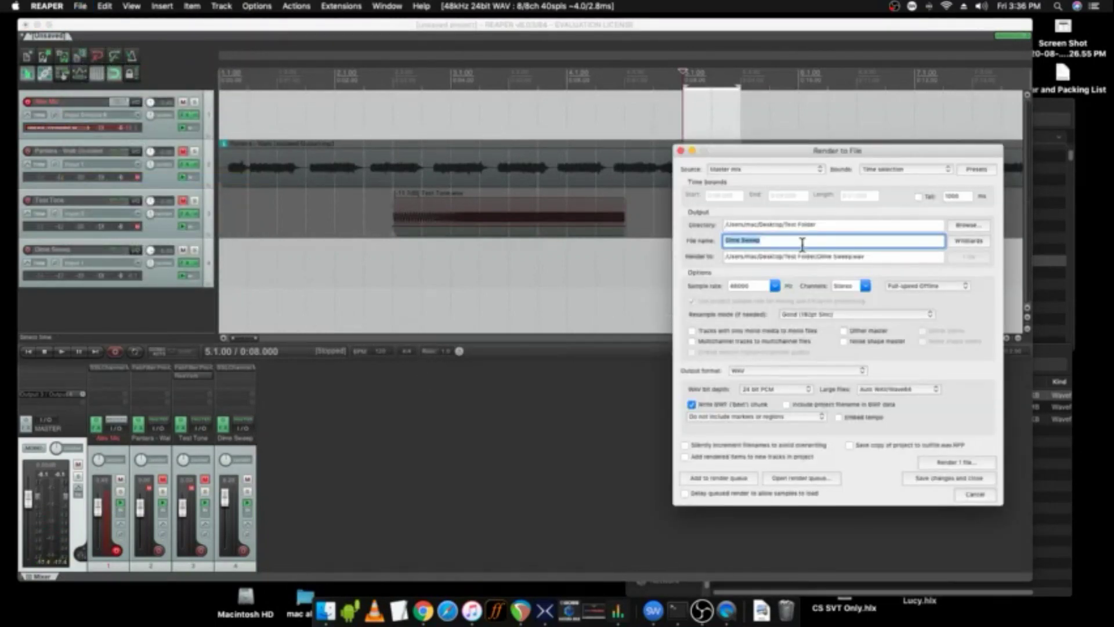
{"action": "type", "text": "Dime Sw"}
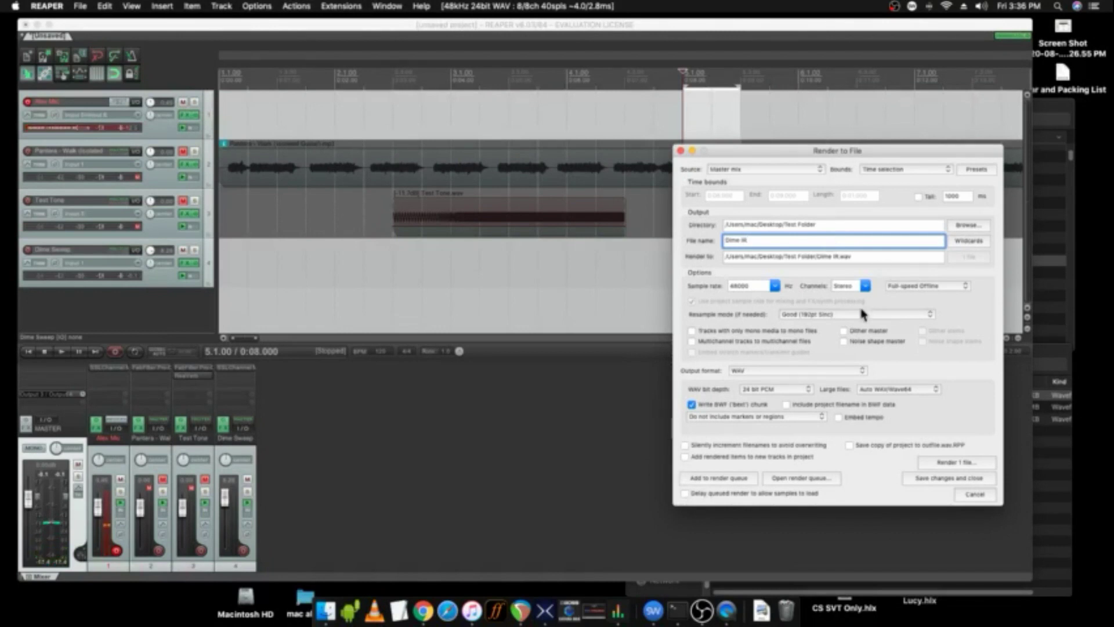
{"action": "left_click", "coordinate": [936, 463]}
Step: Select Dime IR.wav in Finder and add an IR 1024 block after the amp
{"action": "left_click", "coordinate": [1061, 497]}
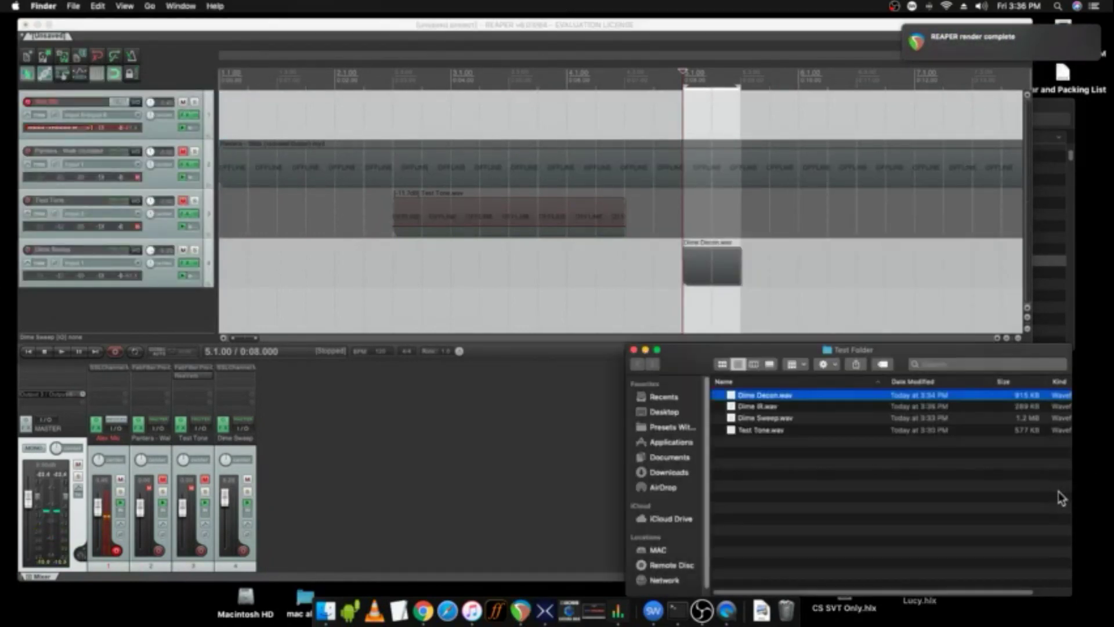
{"action": "left_click", "coordinate": [761, 407]}
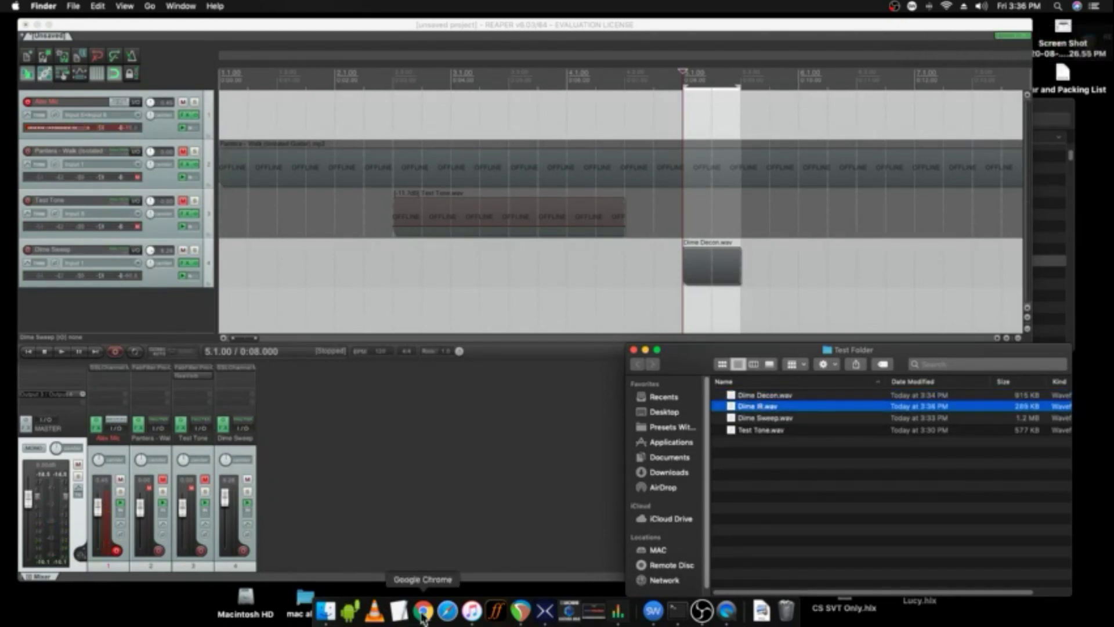
{"action": "left_click", "coordinate": [543, 612]}
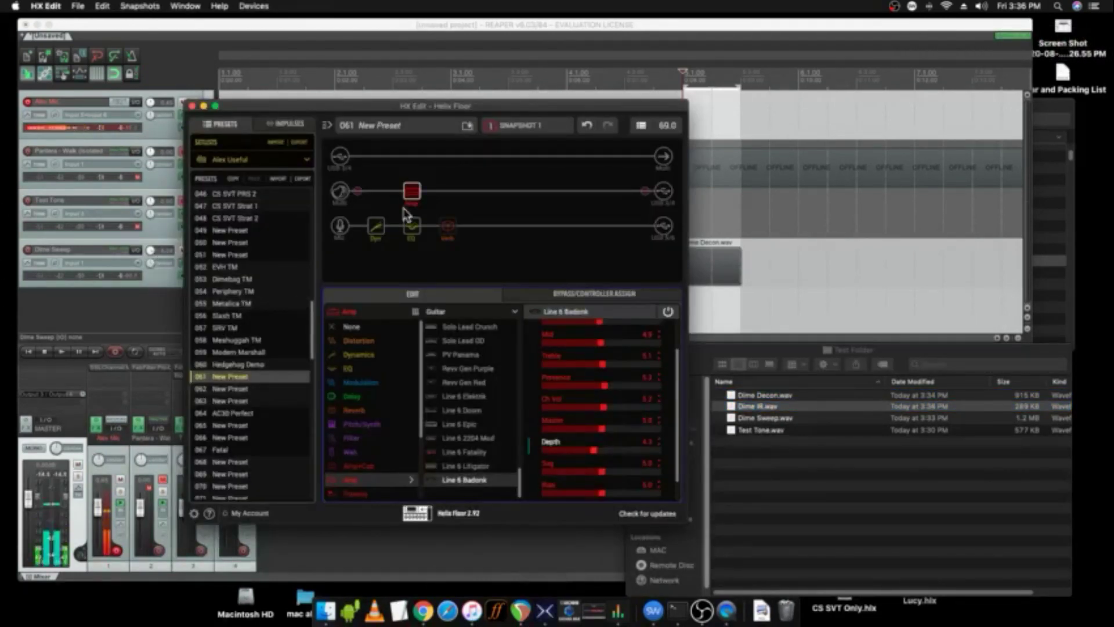
{"action": "left_click", "coordinate": [448, 191]}
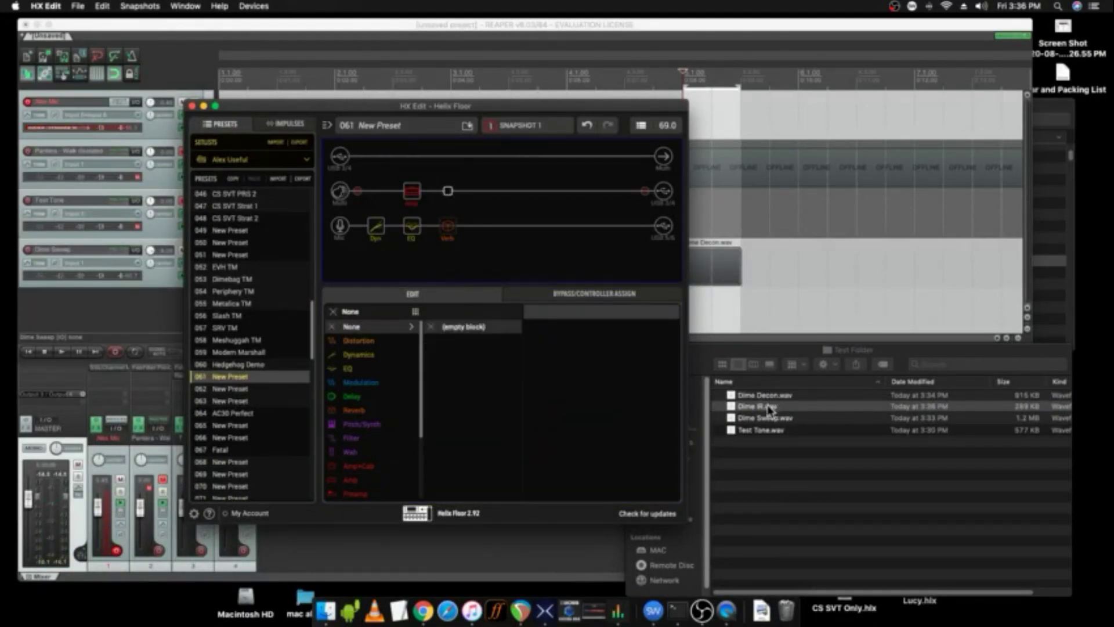
{"action": "scroll", "coordinate": [371, 423], "scroll_direction": "down", "scroll_amount": 3}
{"action": "left_click", "coordinate": [375, 478]}
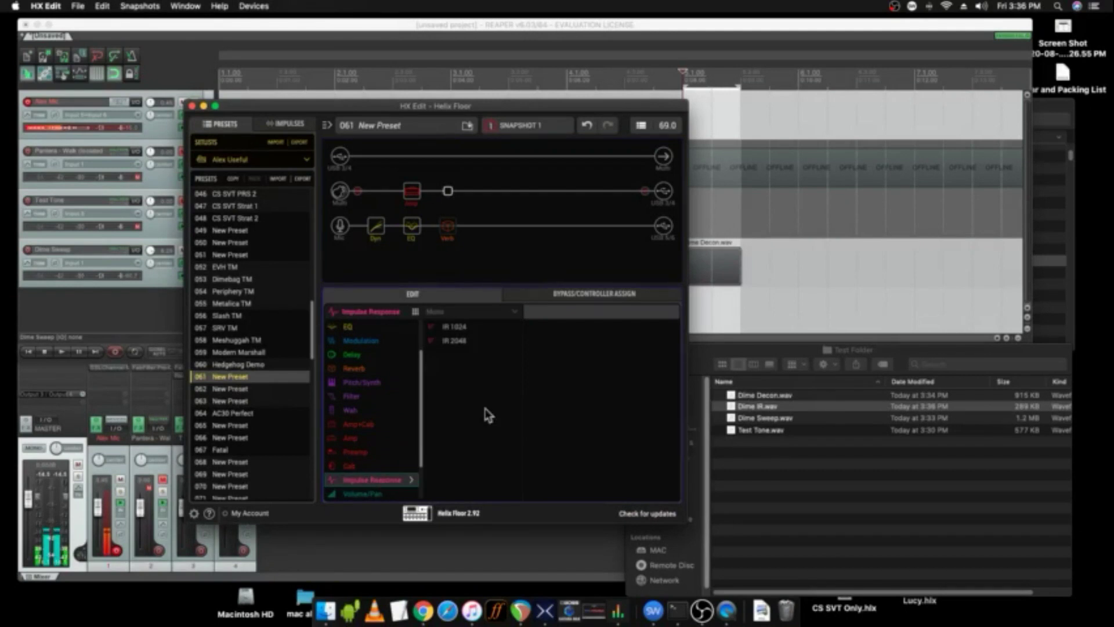
{"action": "left_click", "coordinate": [458, 327]}
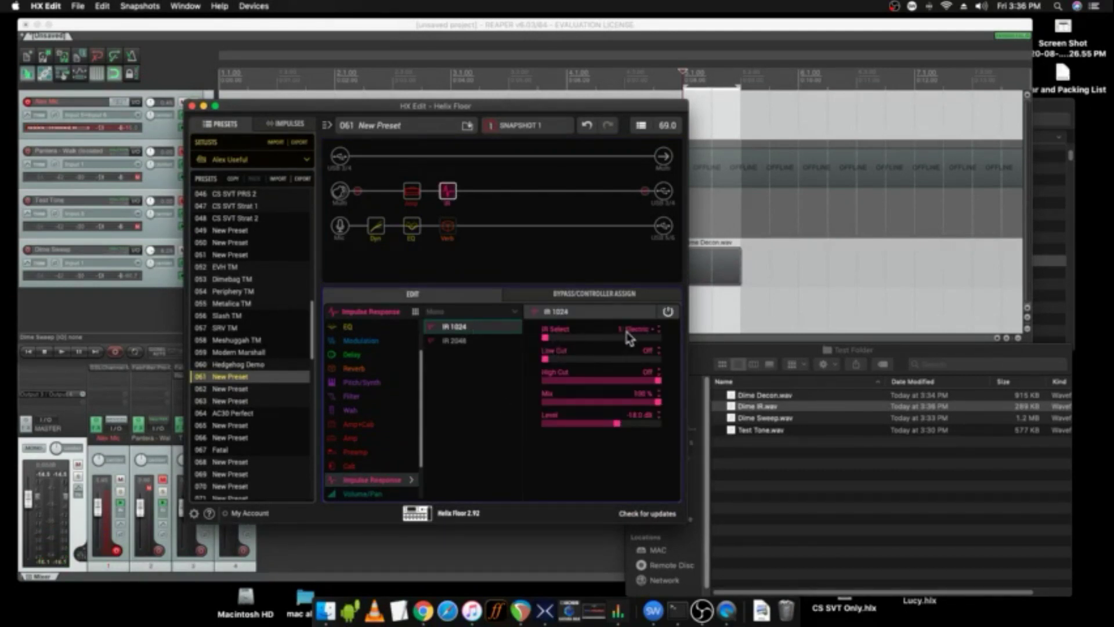
Step: Import Dime IR.wav from Finder into the empty impulse slot 106
{"action": "left_click", "coordinate": [283, 123]}
{"action": "scroll", "coordinate": [307, 227], "scroll_direction": "down", "scroll_amount": 4}
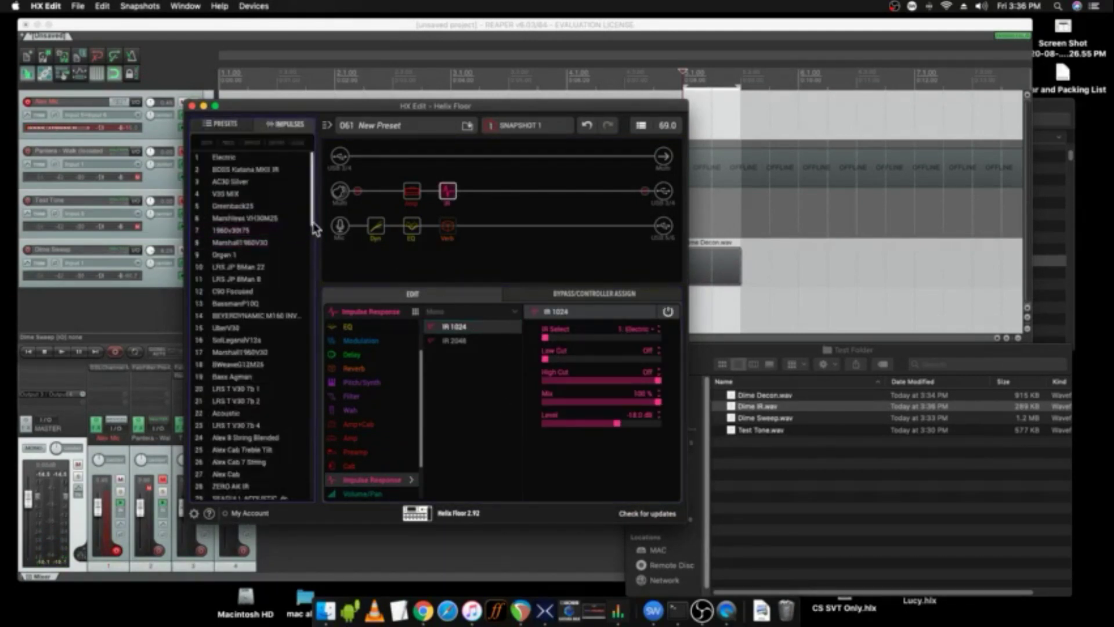
{"action": "left_click_drag", "start_coordinate": [313, 234], "coordinate": [331, 477]}
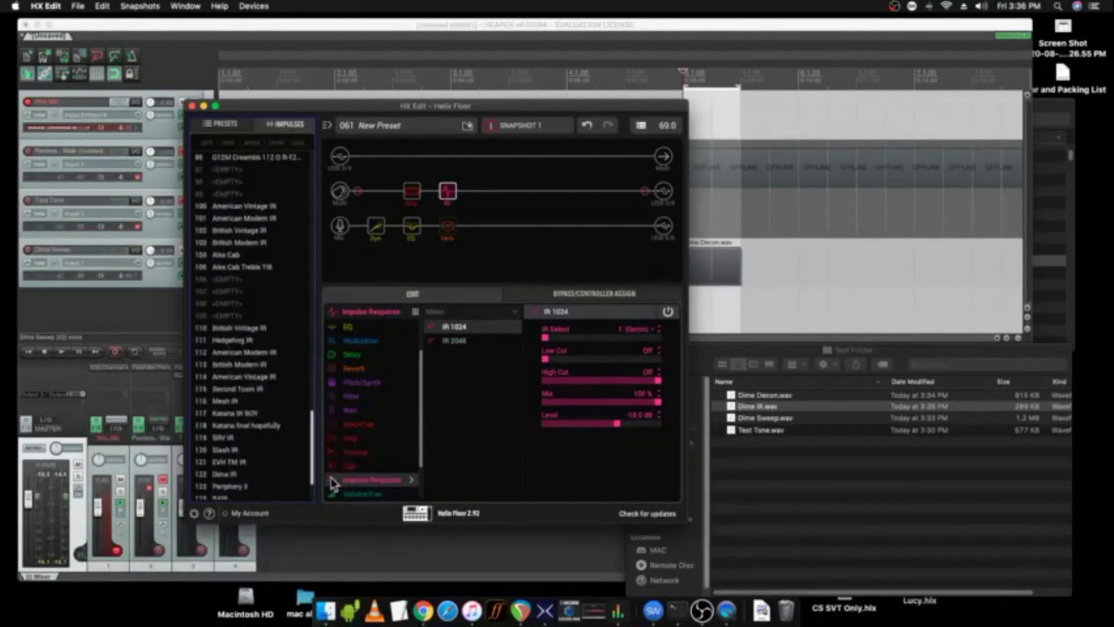
{"action": "left_click_drag", "start_coordinate": [777, 408], "coordinate": [232, 288]}
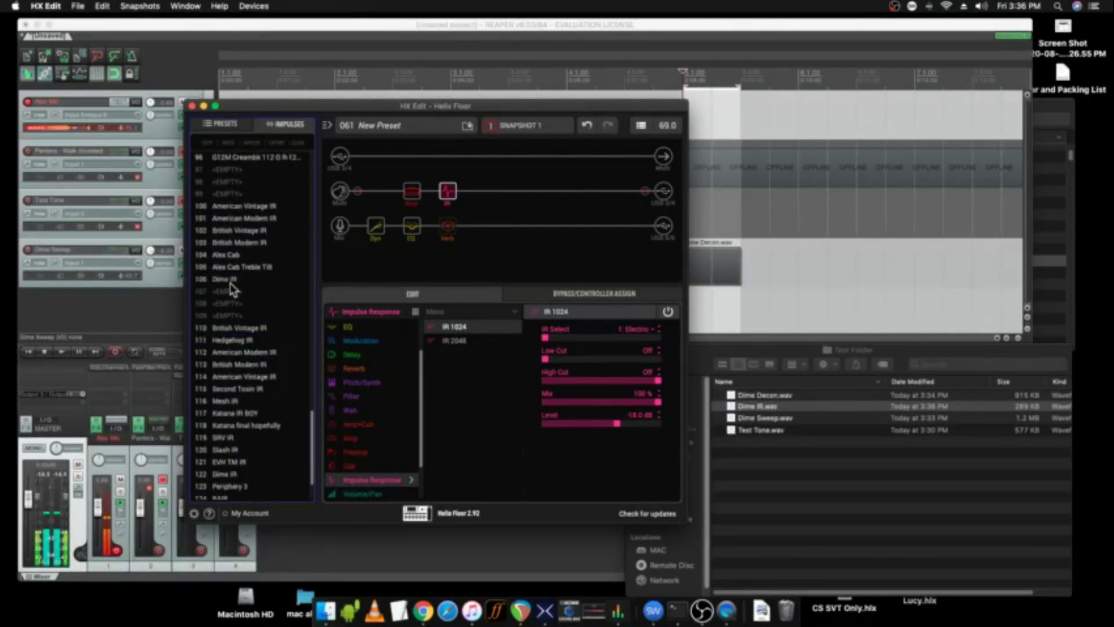
Step: Load impulse 106: Dime IR into the IR 1024 block and switch back to REAPER
{"action": "left_click", "coordinate": [224, 123]}
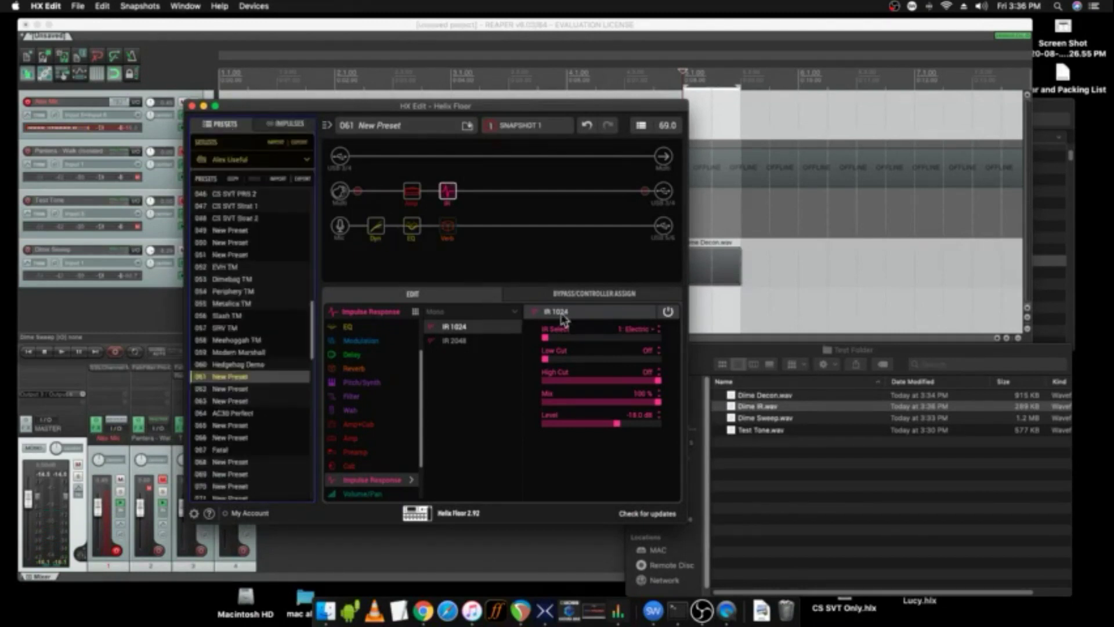
{"action": "left_click", "coordinate": [641, 334]}
{"action": "left_click_drag", "start_coordinate": [658, 351], "coordinate": [666, 486]}
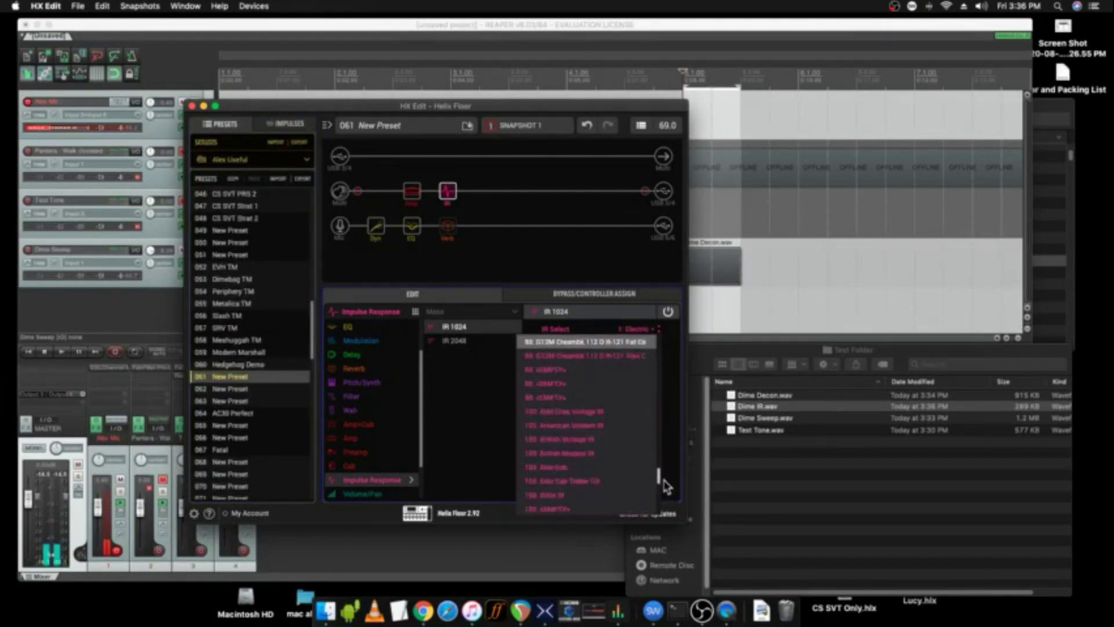
{"action": "scroll", "coordinate": [661, 485], "scroll_direction": "down", "scroll_amount": 2}
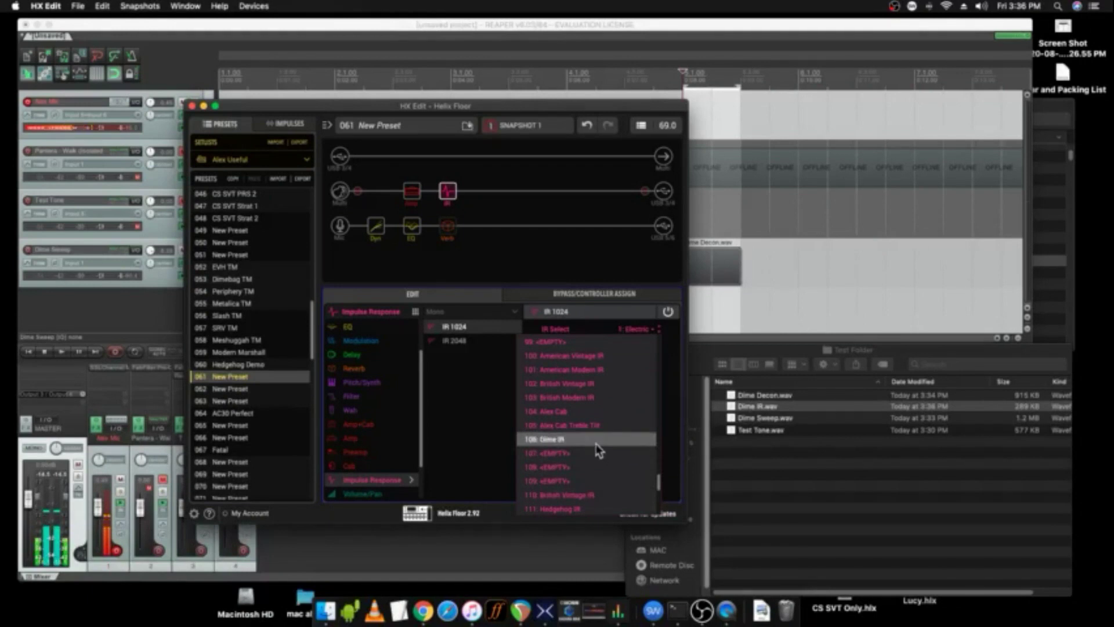
{"action": "left_click", "coordinate": [595, 443]}
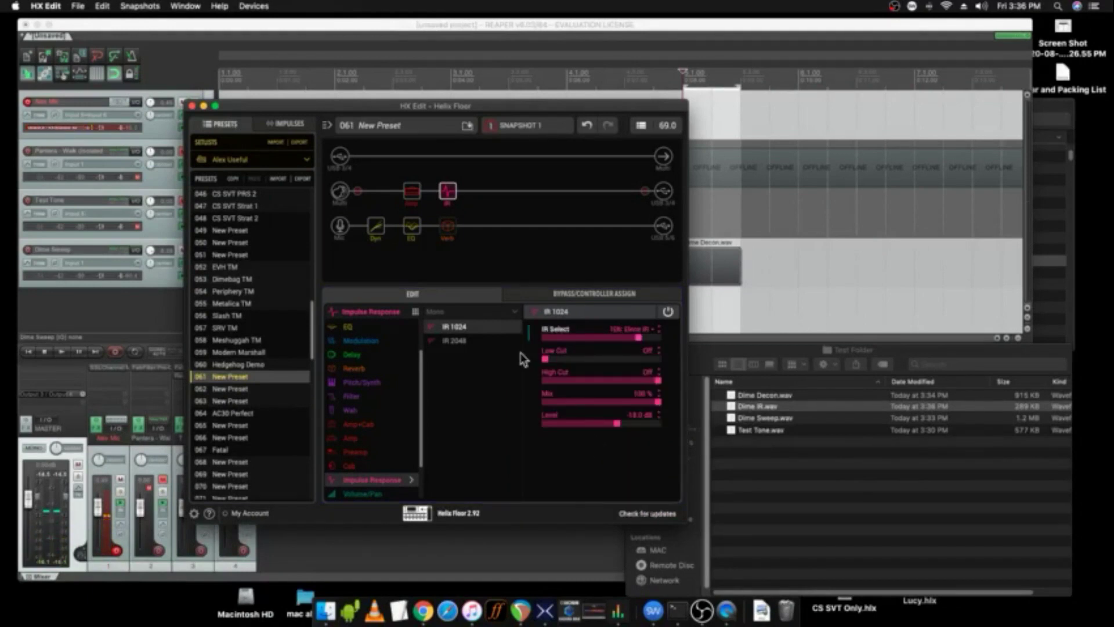
{"action": "left_click", "coordinate": [90, 313]}
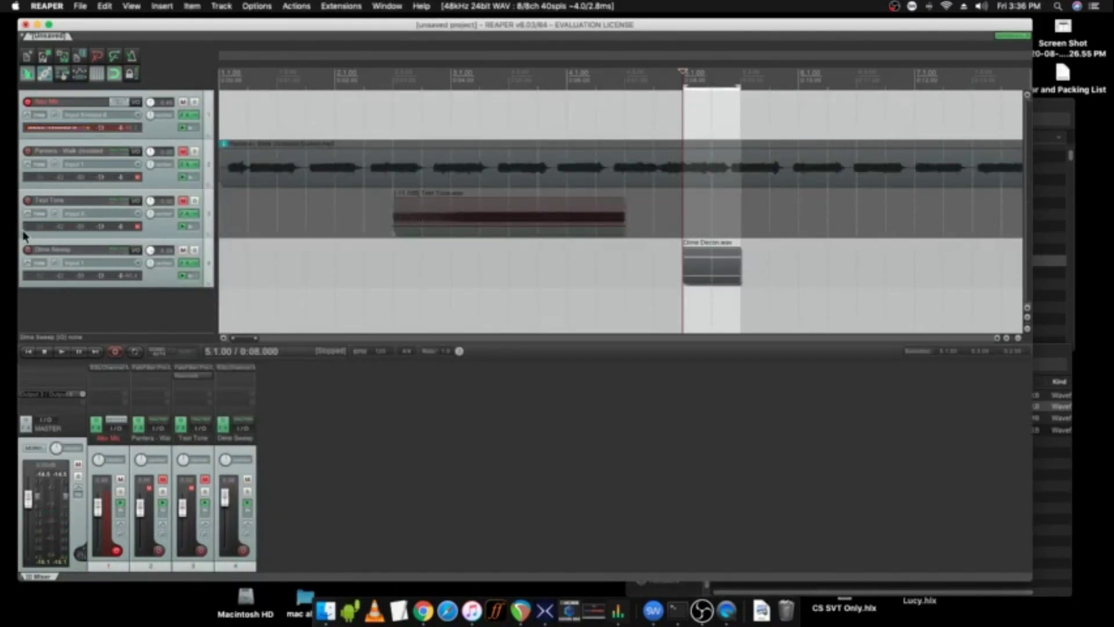
Step: Check the Test Tone FX chain, then record-arm and unmute track 3
{"action": "left_click", "coordinate": [189, 214]}
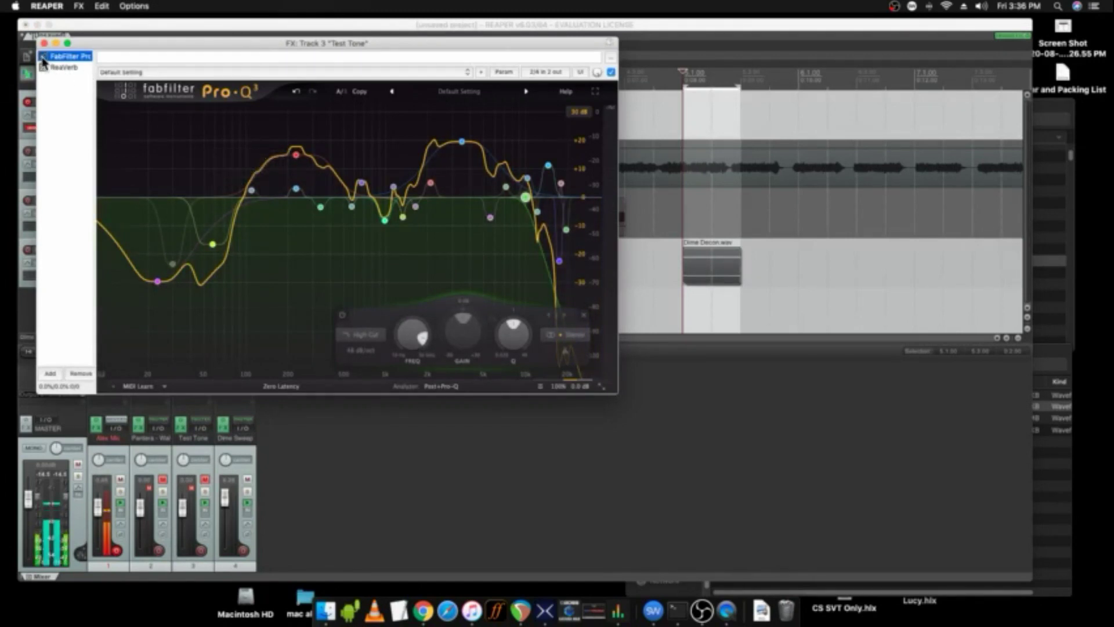
{"action": "left_click", "coordinate": [44, 43]}
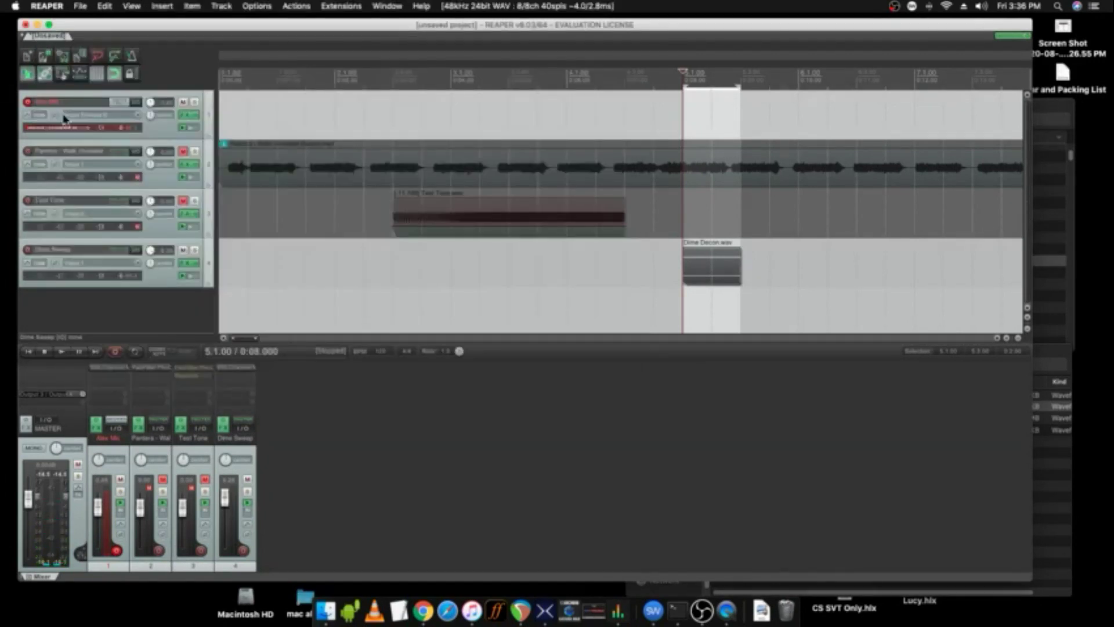
{"action": "left_click", "coordinate": [27, 201]}
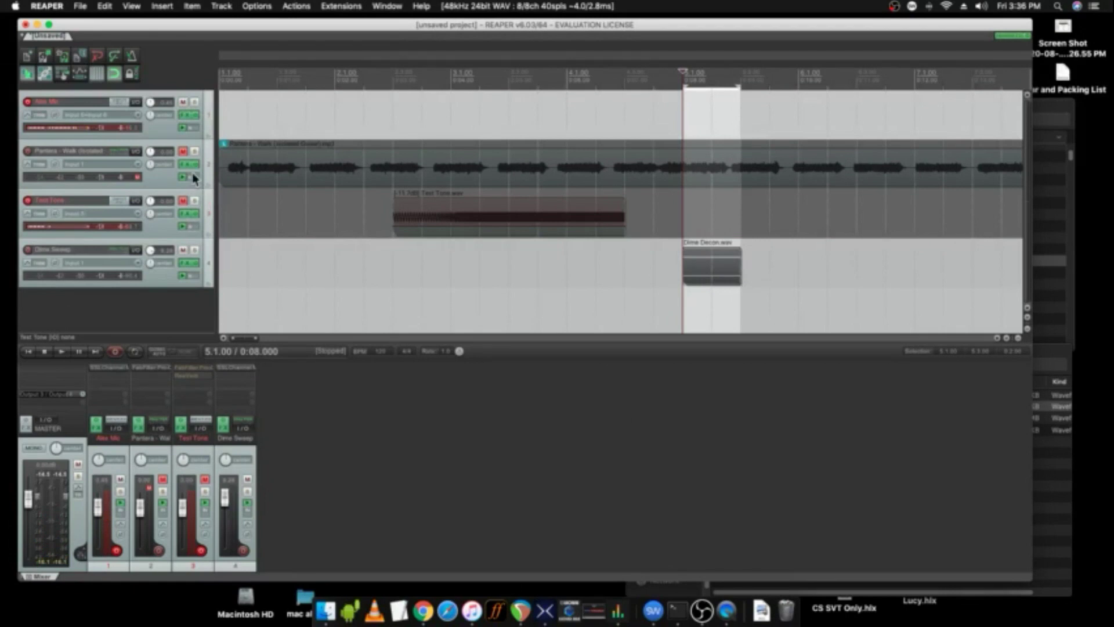
{"action": "left_click", "coordinate": [183, 201]}
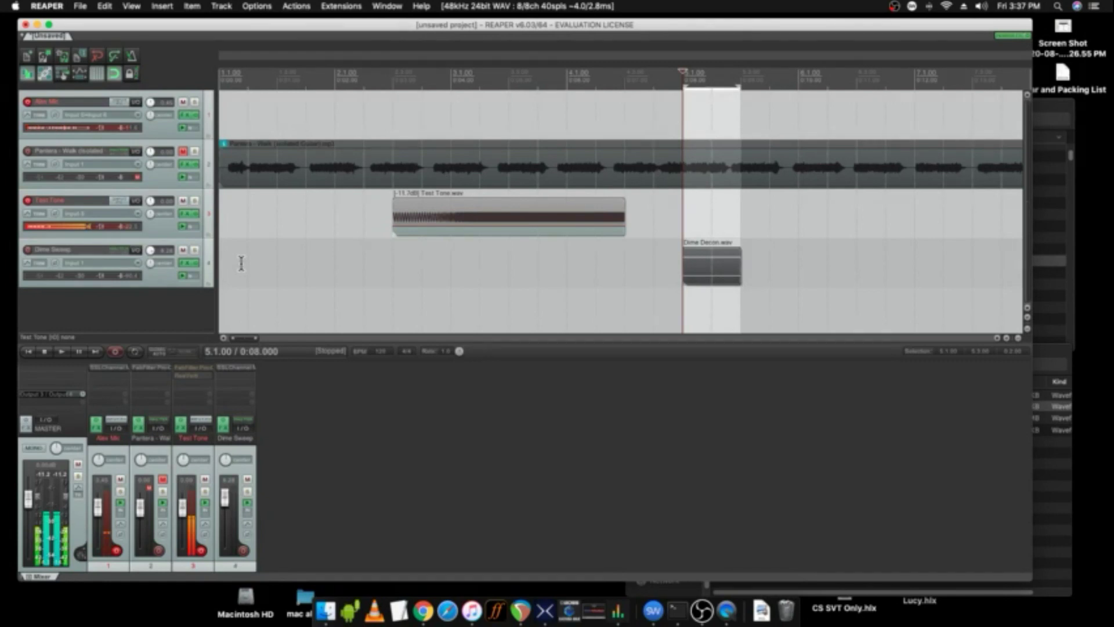
Step: Select the Line 6 Badonk amp block and nudge its Ch Vol slider slightly right
{"action": "left_click", "coordinate": [545, 610]}
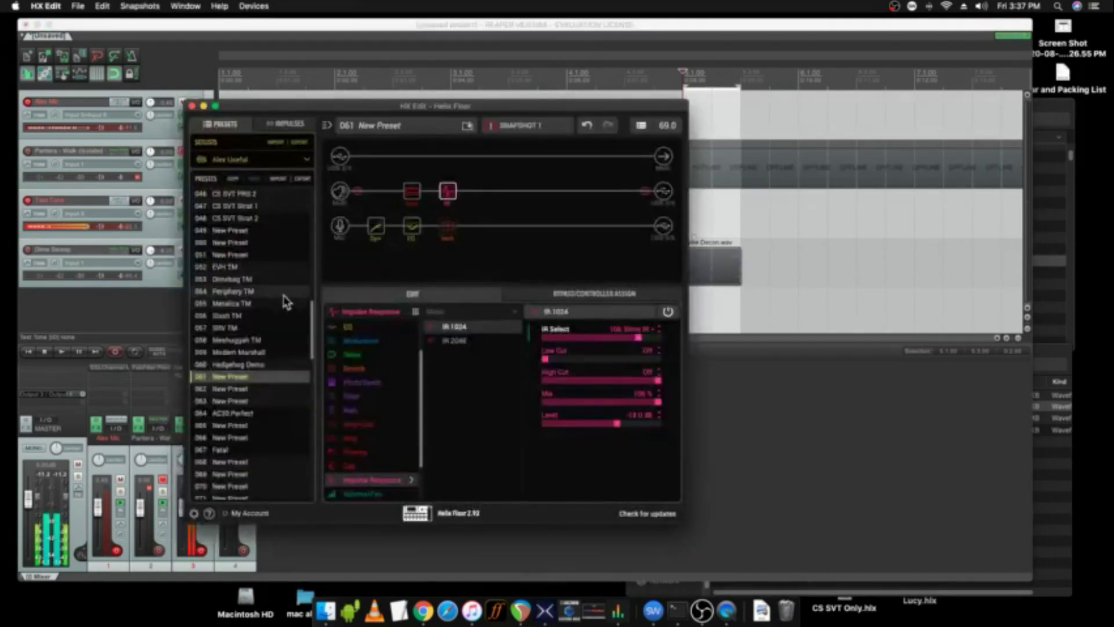
{"action": "left_click", "coordinate": [411, 190]}
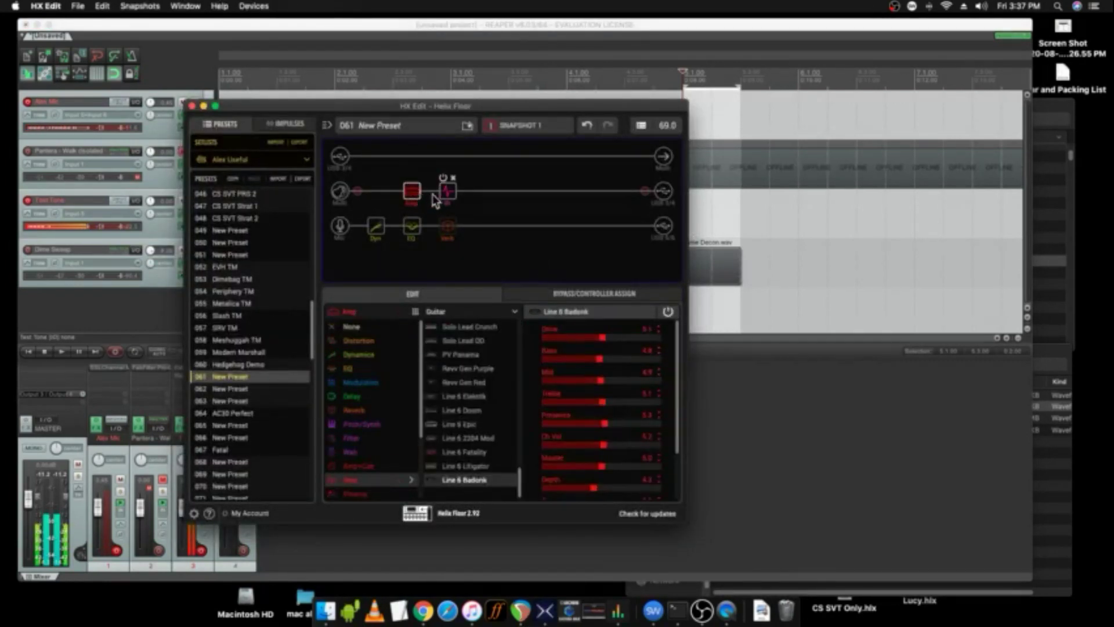
{"action": "left_click_drag", "start_coordinate": [607, 451], "coordinate": [619, 443]}
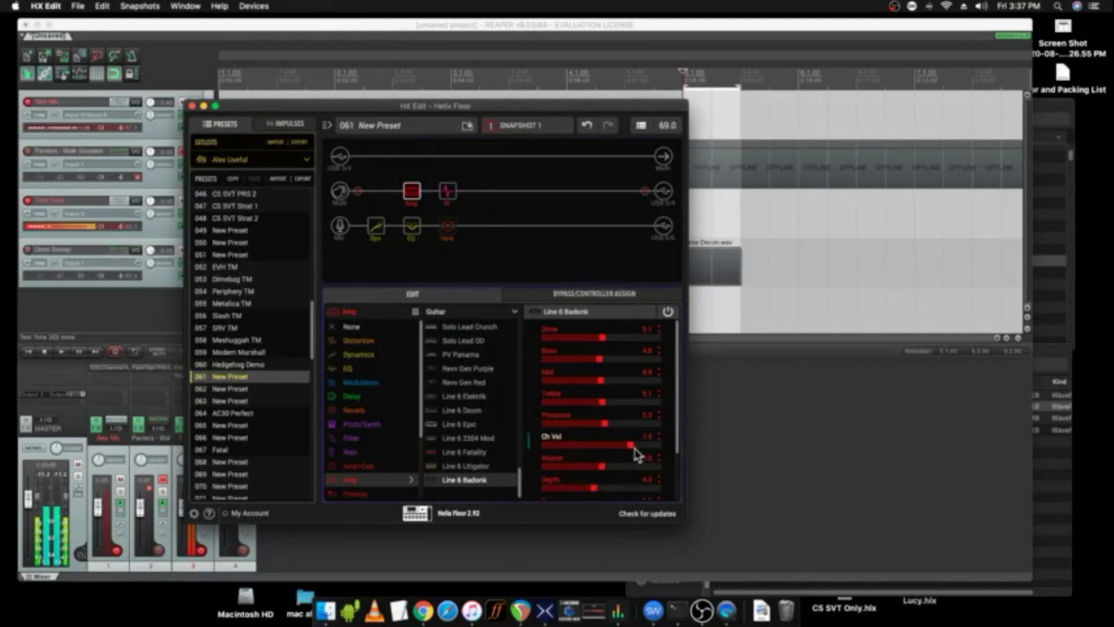